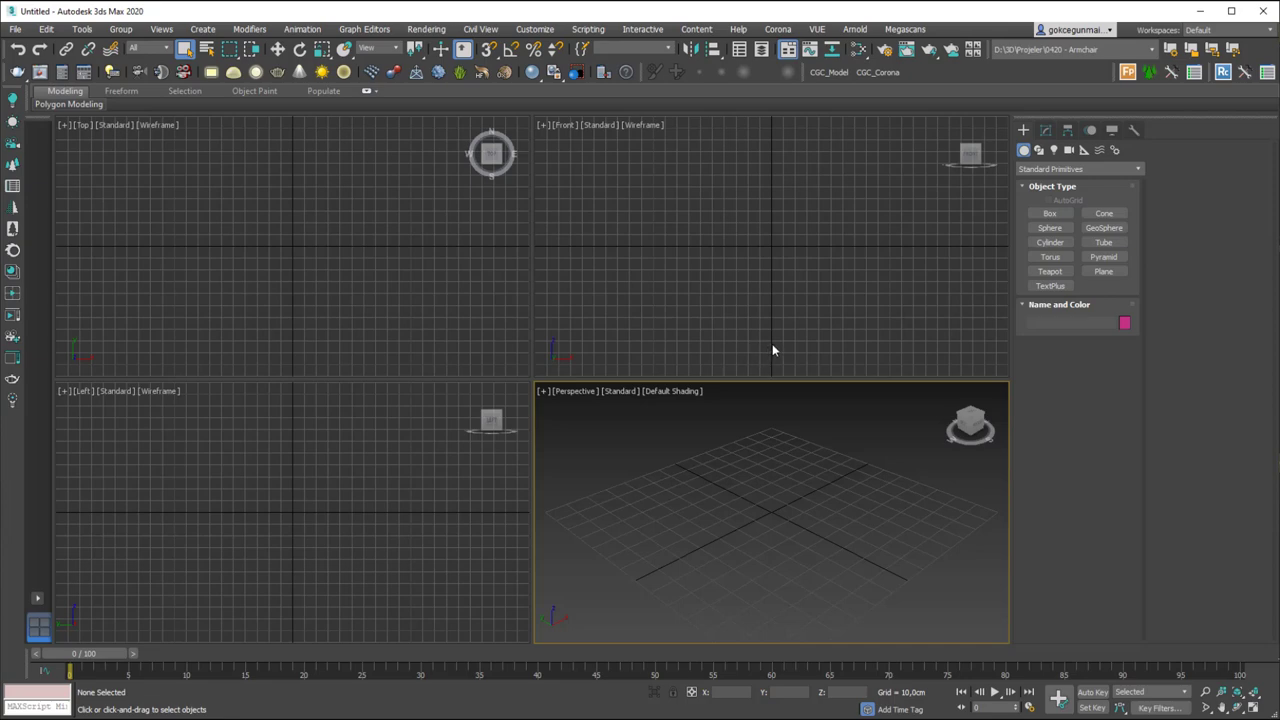
Activate the Select and Uniform Scale tool from the Scale flyout
left_click(321, 50)
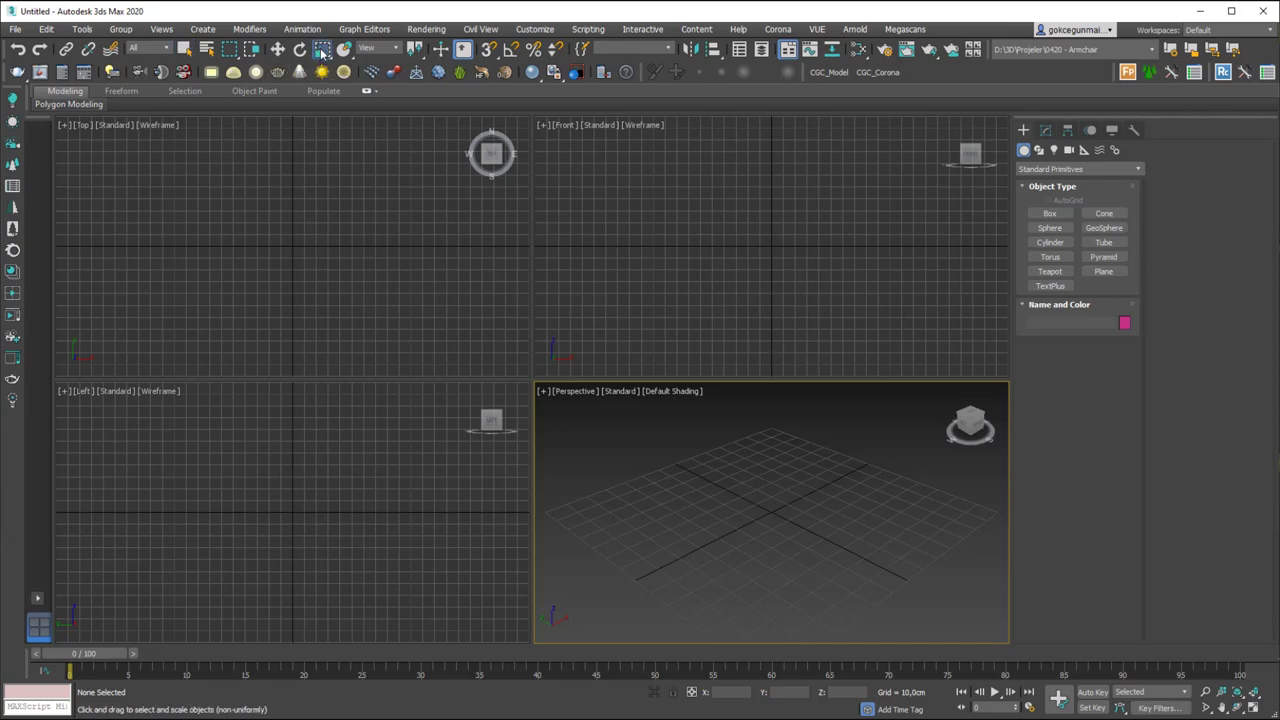
key("r")
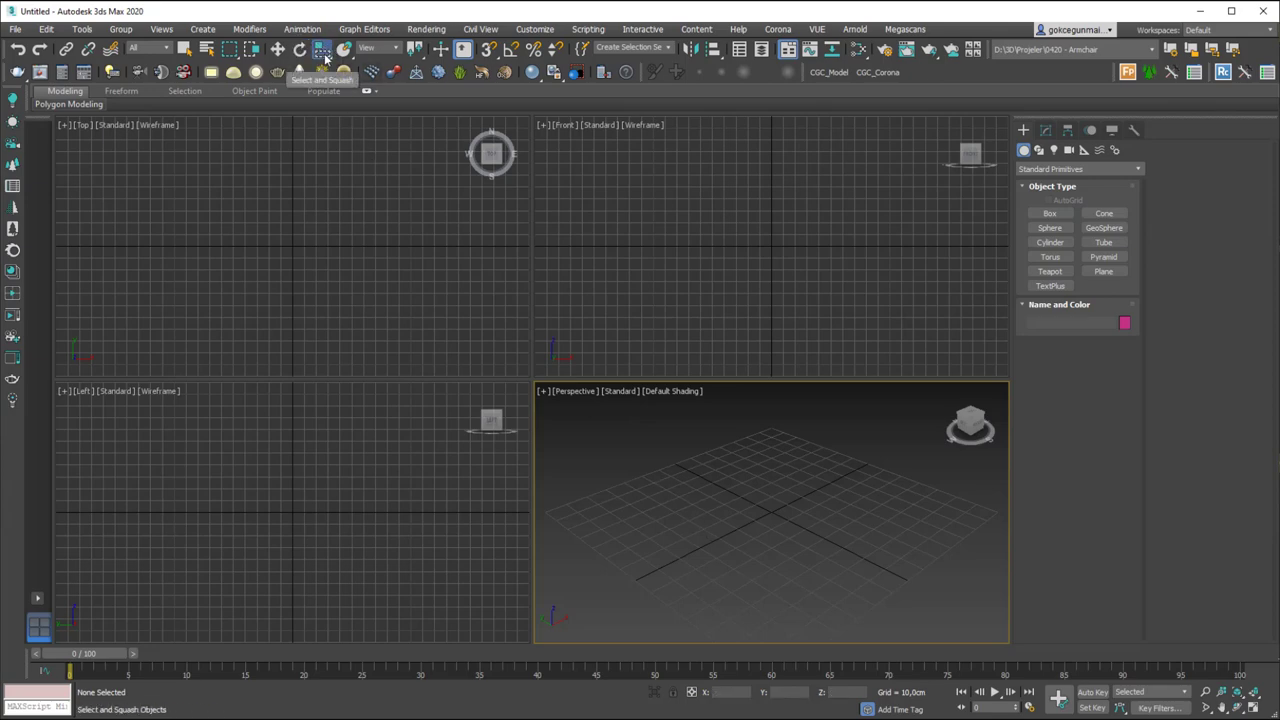
mouse_move(326, 50)
left_mouse_down()
mouse_move(328, 120)
mouse_move(324, 75)
left_mouse_up()
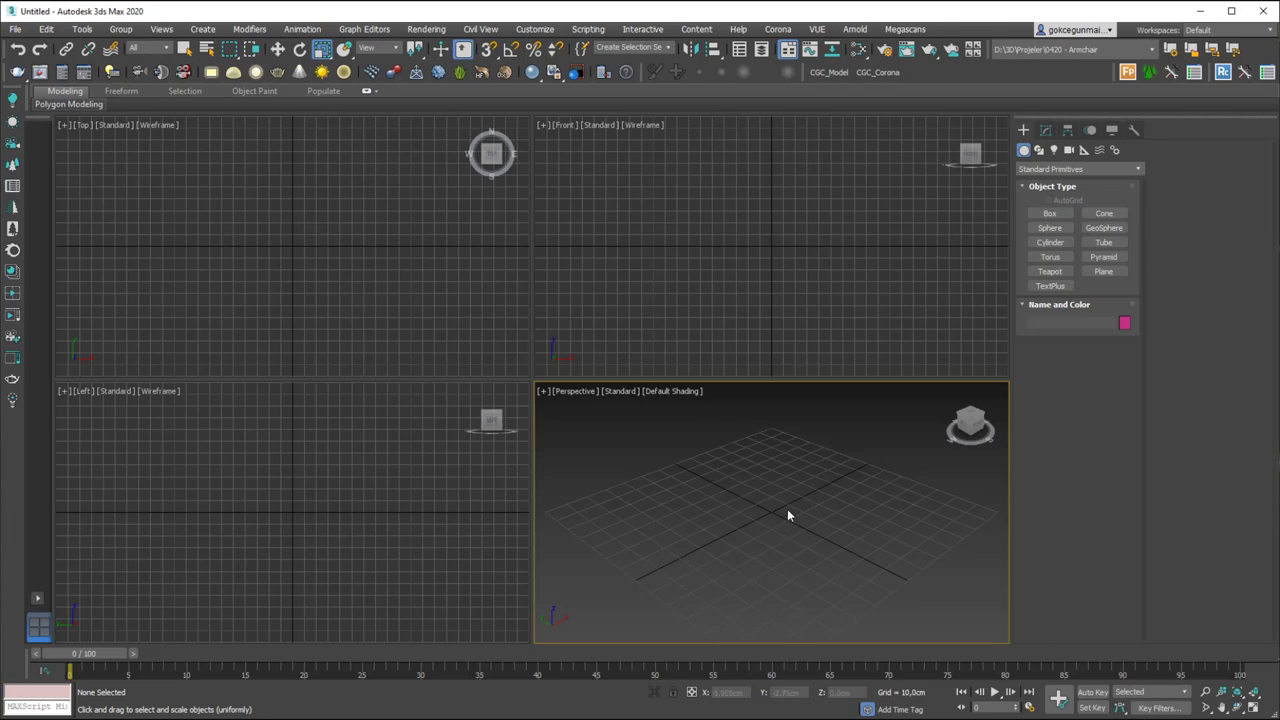
Maximize the Perspective viewport and draw a new box
key("alt+w")
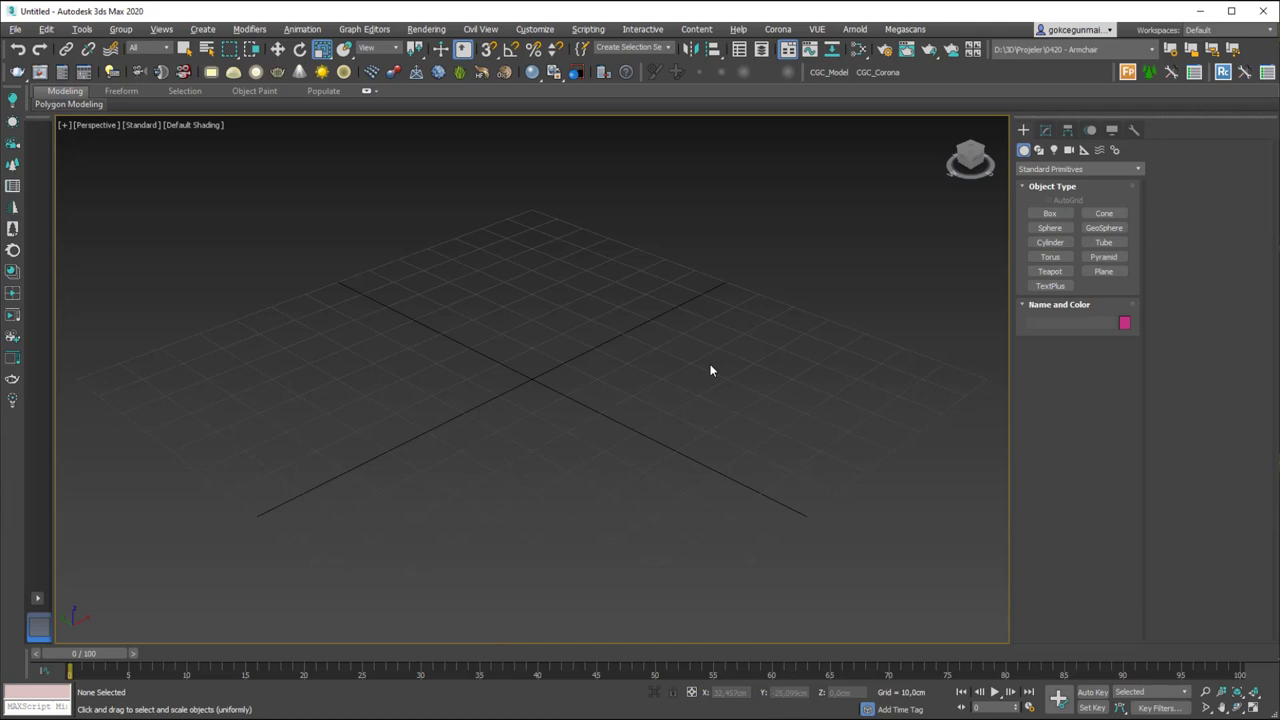
left_click(1049, 213)
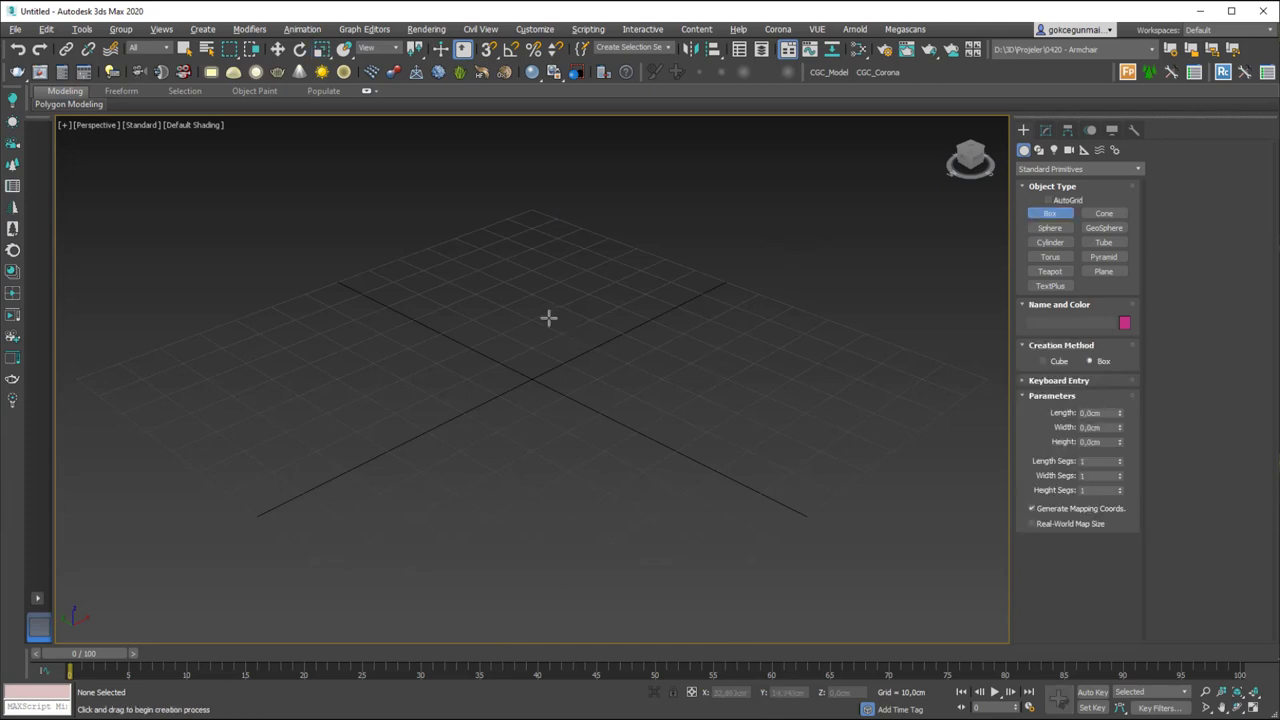
left_click_drag(549, 318, 534, 492)
left_click(525, 353)
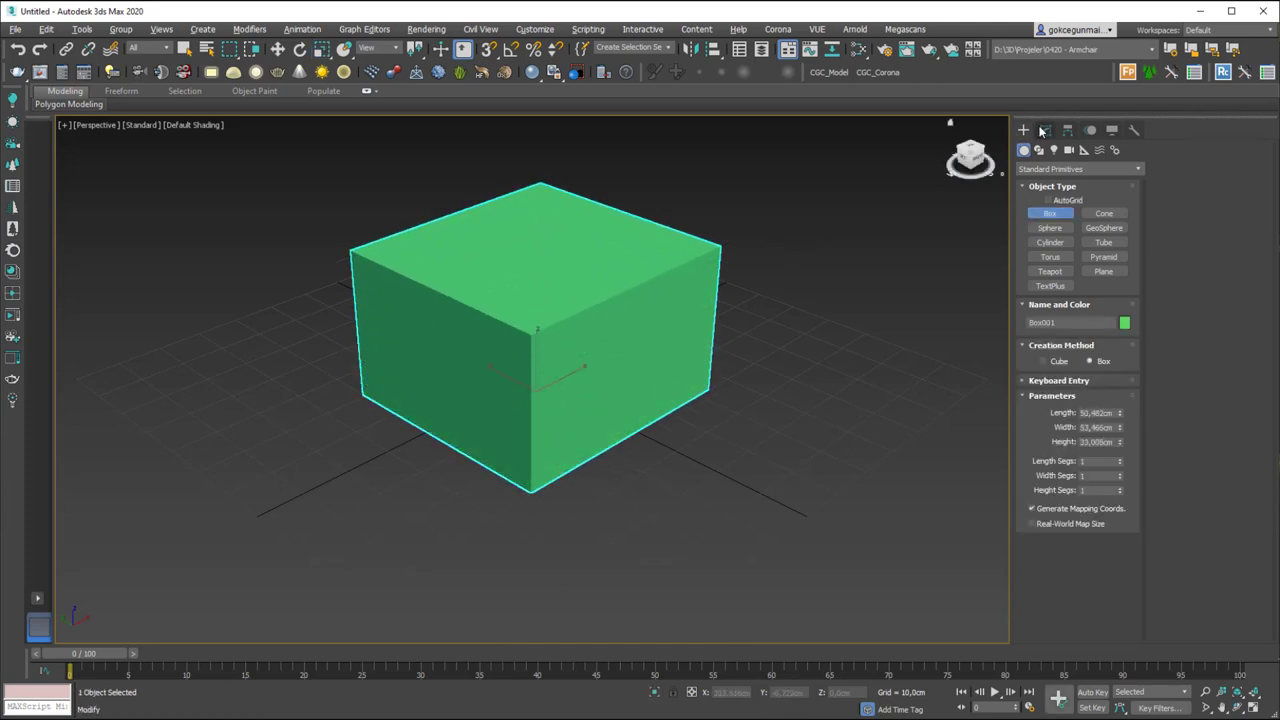
Set the box's length, width and height to 50 cm
left_click(1045, 130)
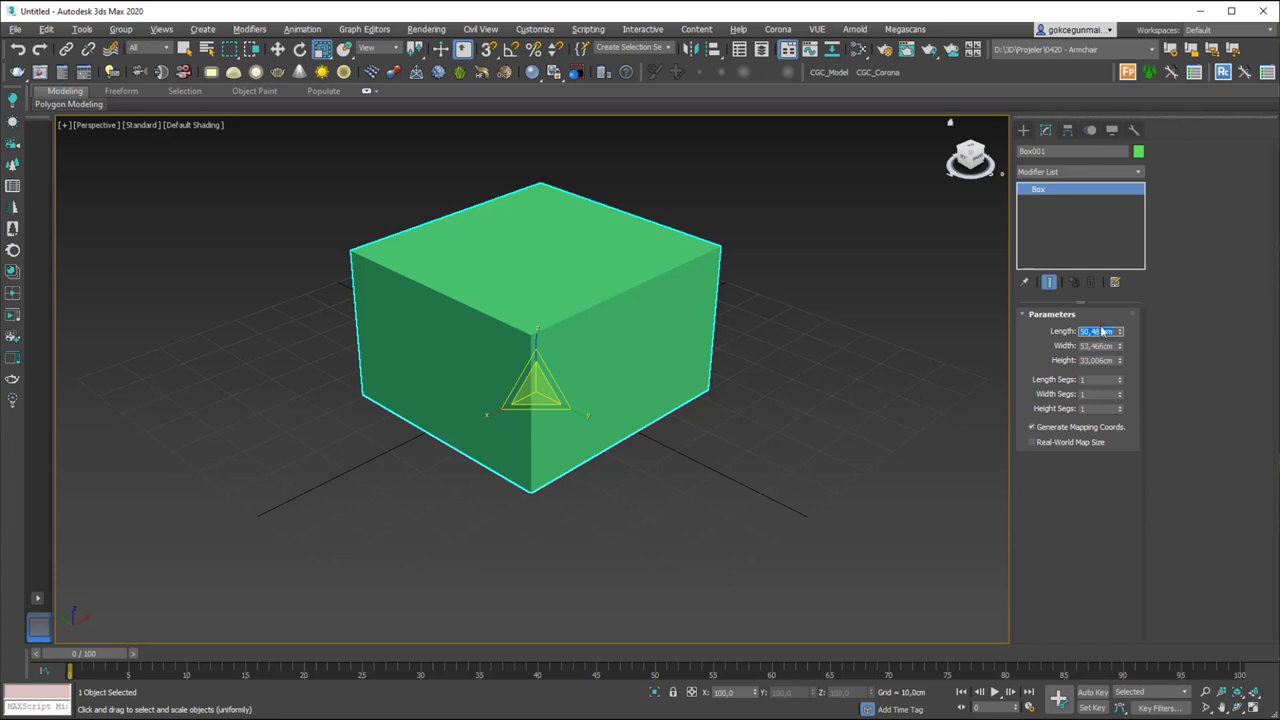
type("50")
key("Tab")
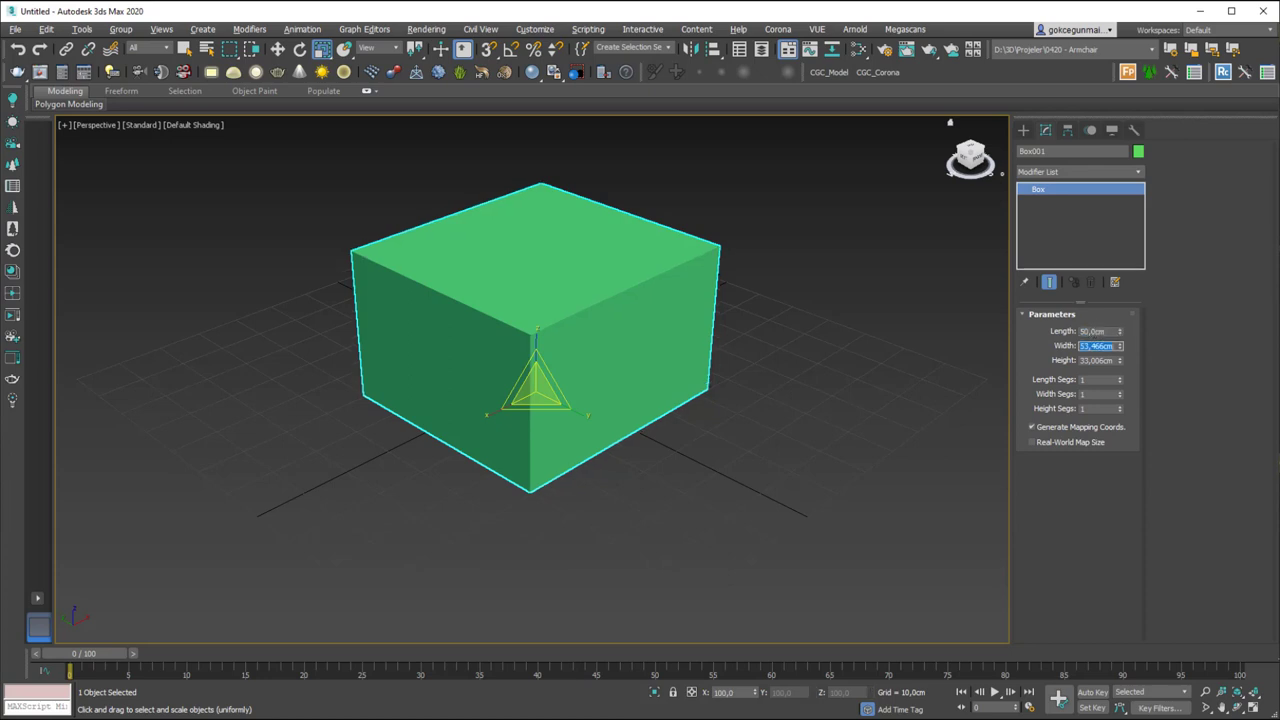
type("50")
key("Tab")
type("50")
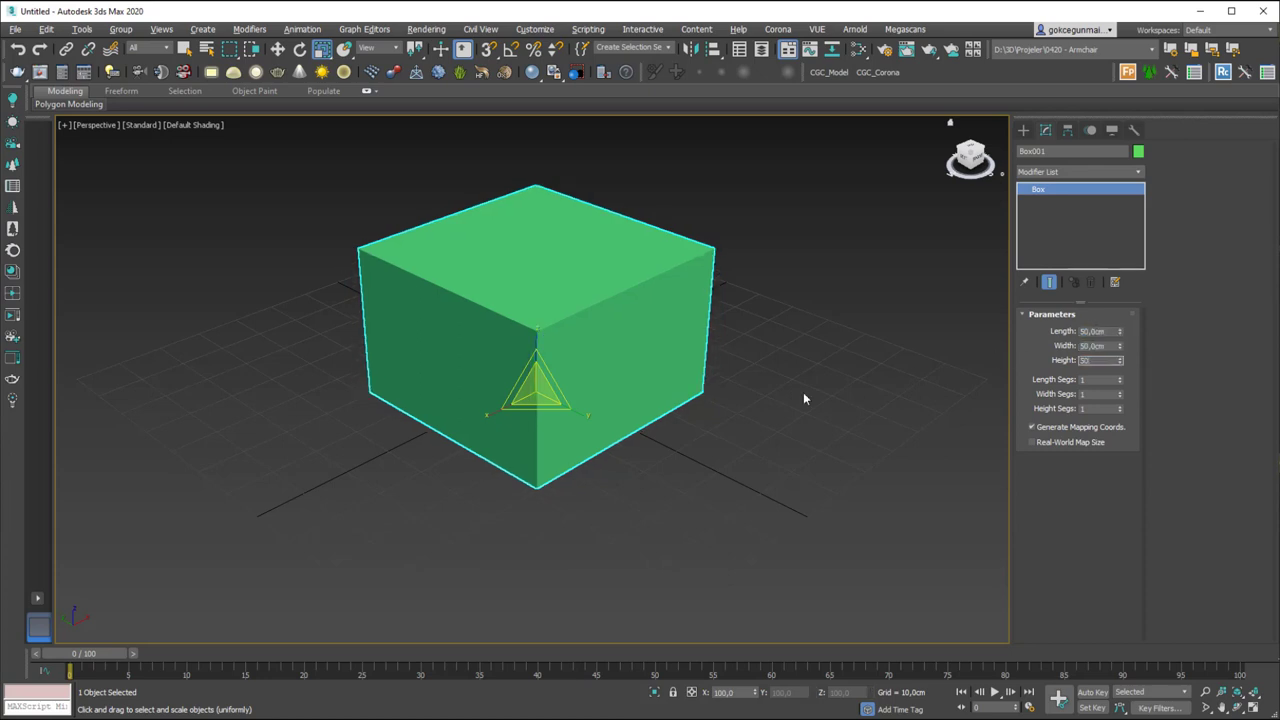
key("Return")
key("w")
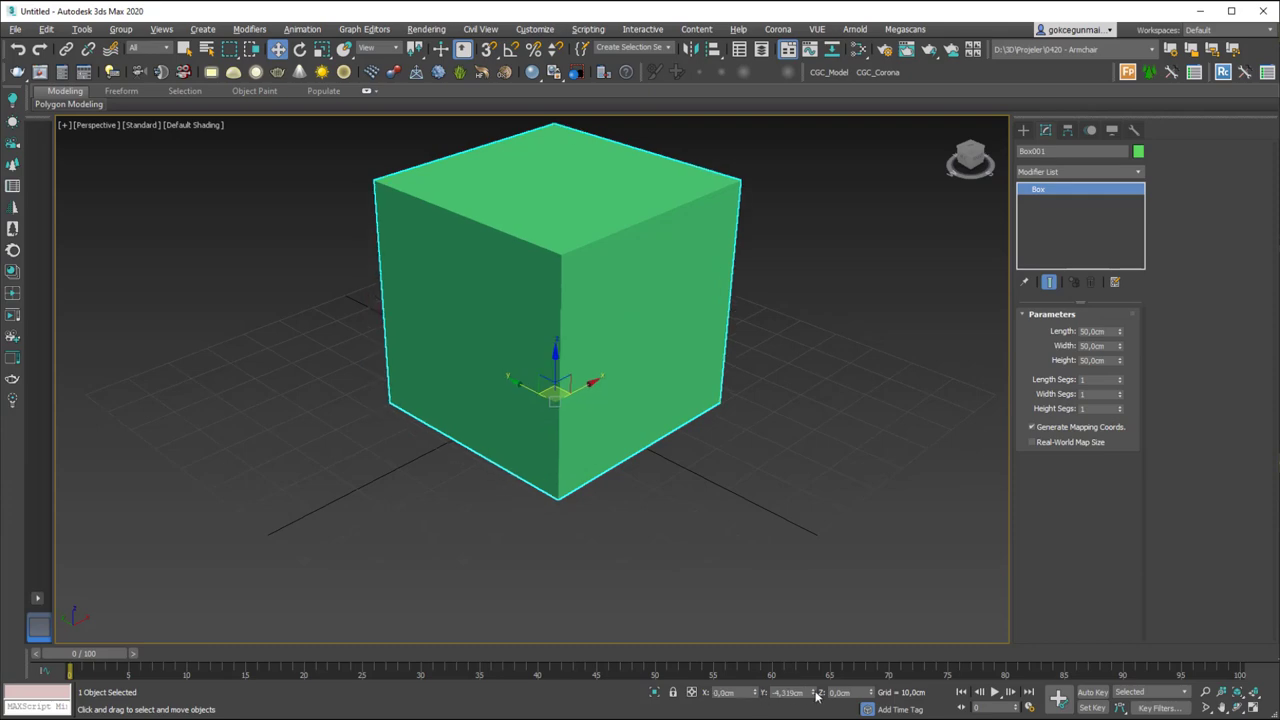
middle_click_drag(814, 691, 570, 380, "alt")
scroll(631, 404, "down", 3)
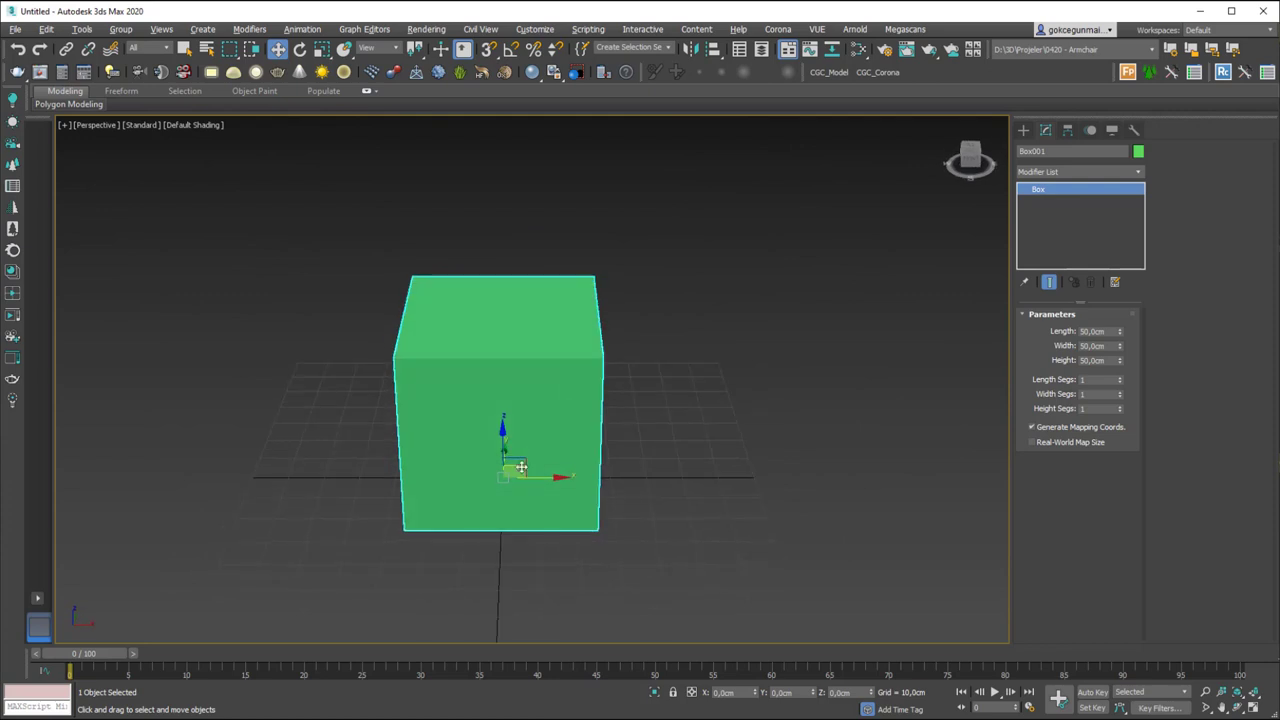
Clone the cube to its right as Box002
left_click_drag(556, 478, 862, 477, "shift")
left_click(642, 428)
key("r")
middle_click_drag(820, 470, 752, 470)
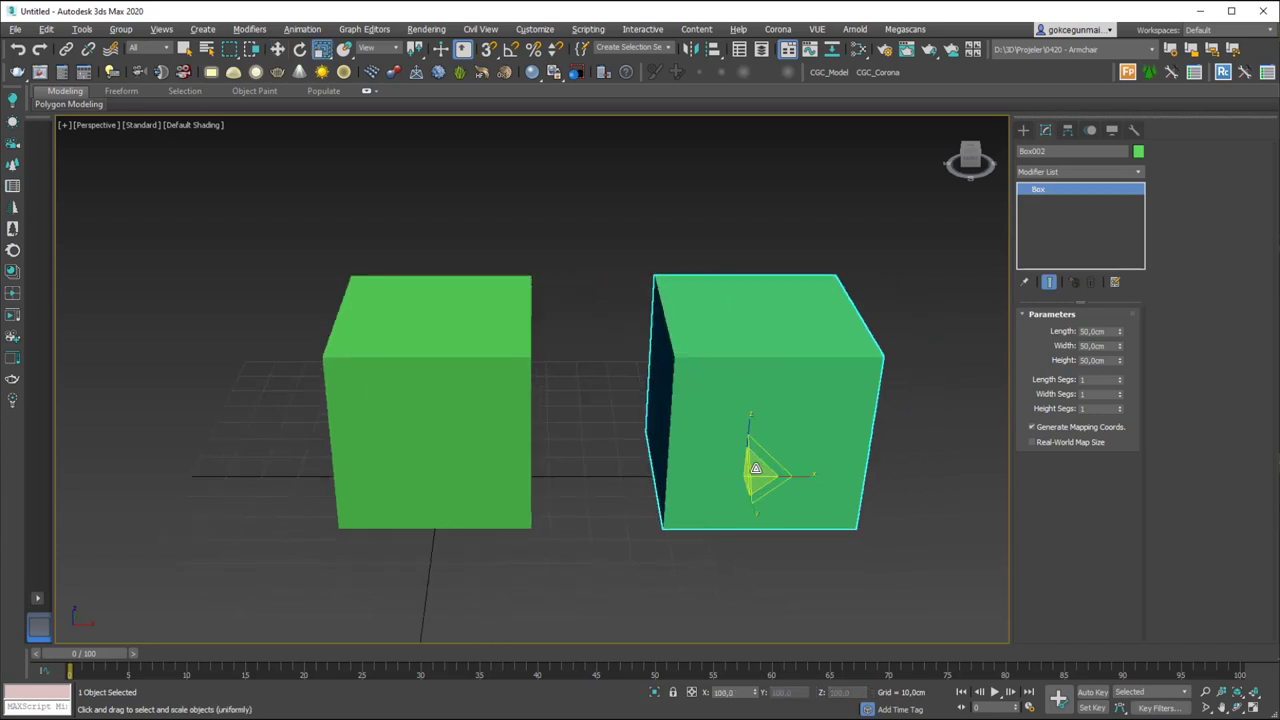
Uniformly scale Box002 to about 166%, then select the original cube to compare
left_click_drag(758, 470, 758, 437)
key("ctrl+z")
middle_click_drag(762, 473, 722, 473, "alt")
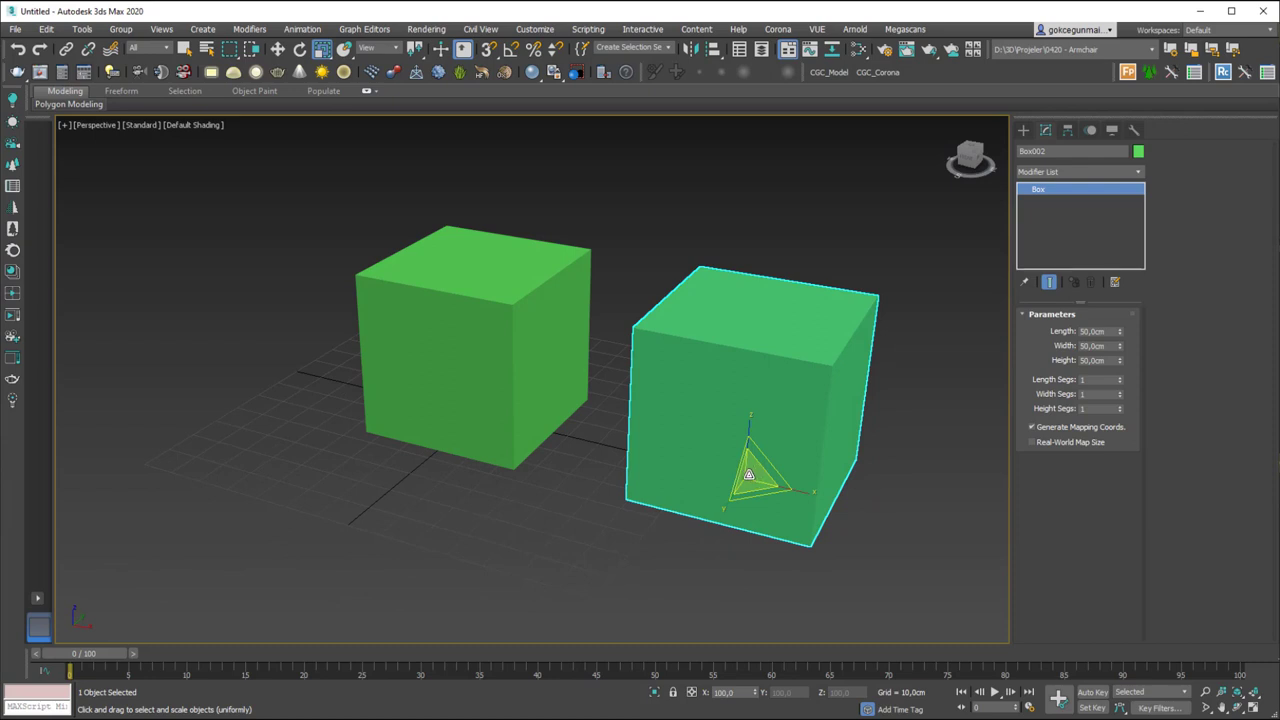
left_click_drag(750, 473, 666, 463)
scroll(640, 465, "down", 4)
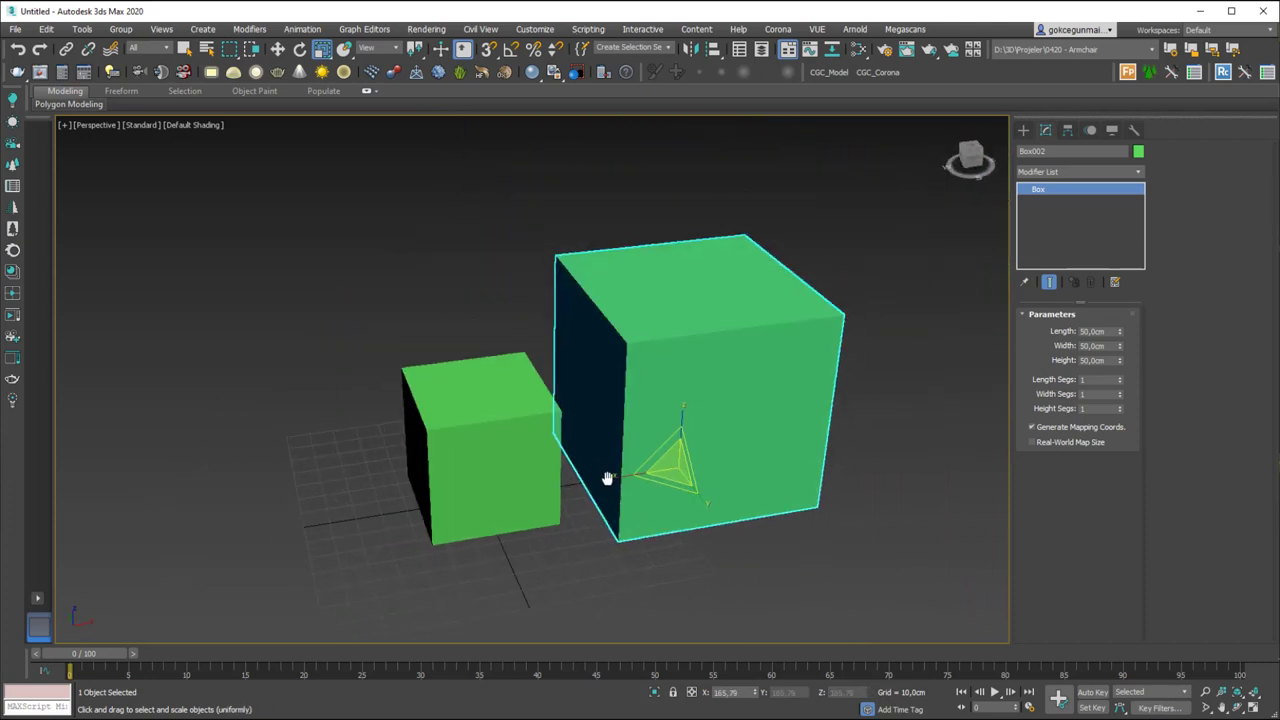
left_click(450, 423)
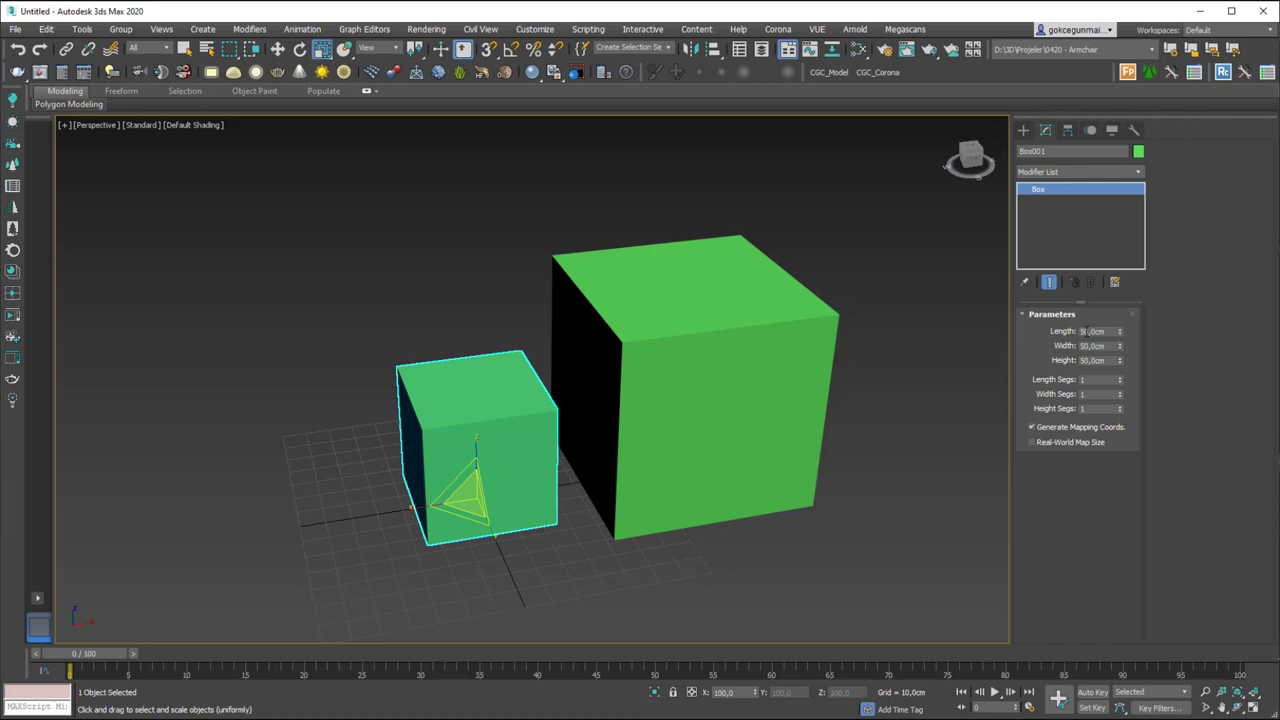
key("Tab")
key("Tab")
left_click(771, 385)
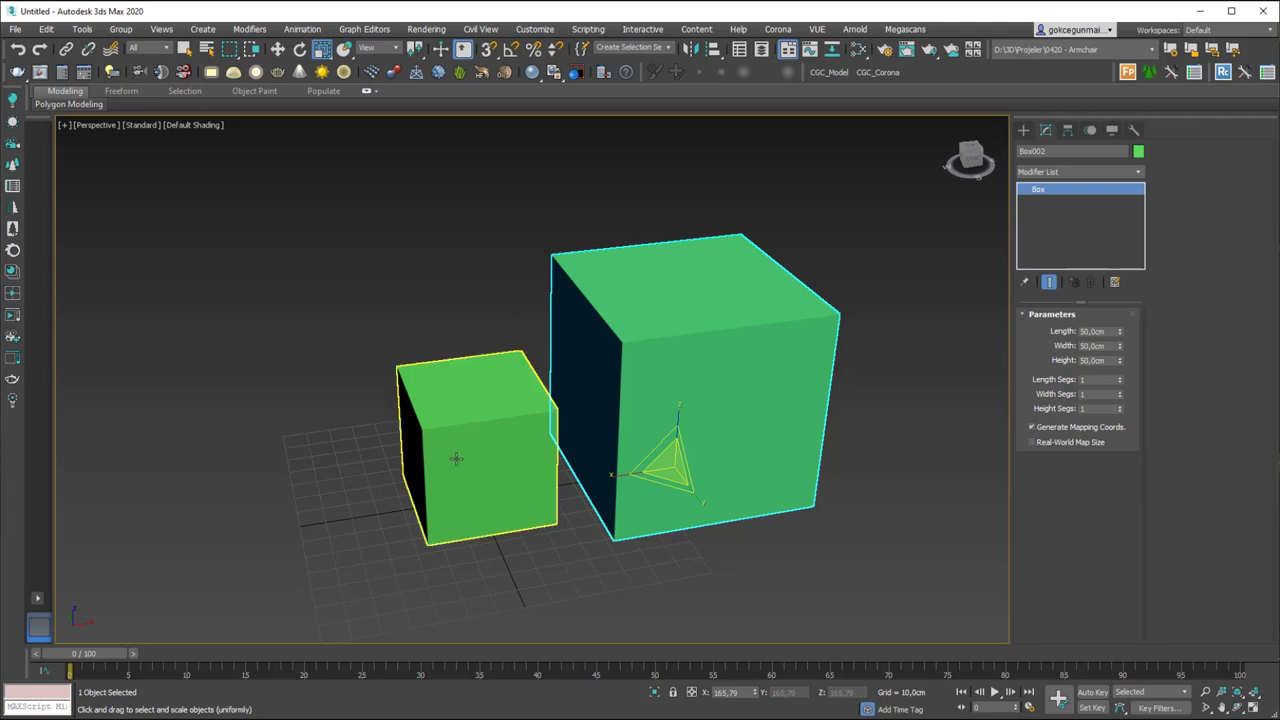
left_click(505, 480)
key("w")
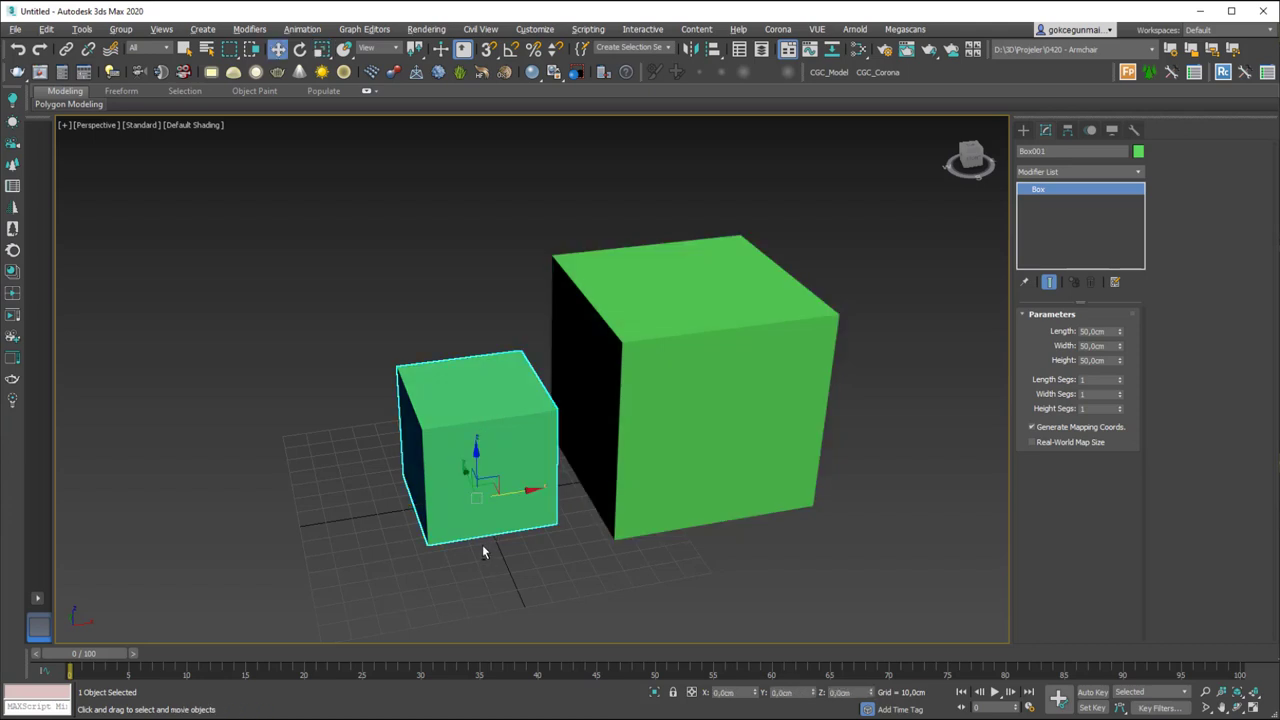
middle_click_drag(483, 551, 476, 580, "alt")
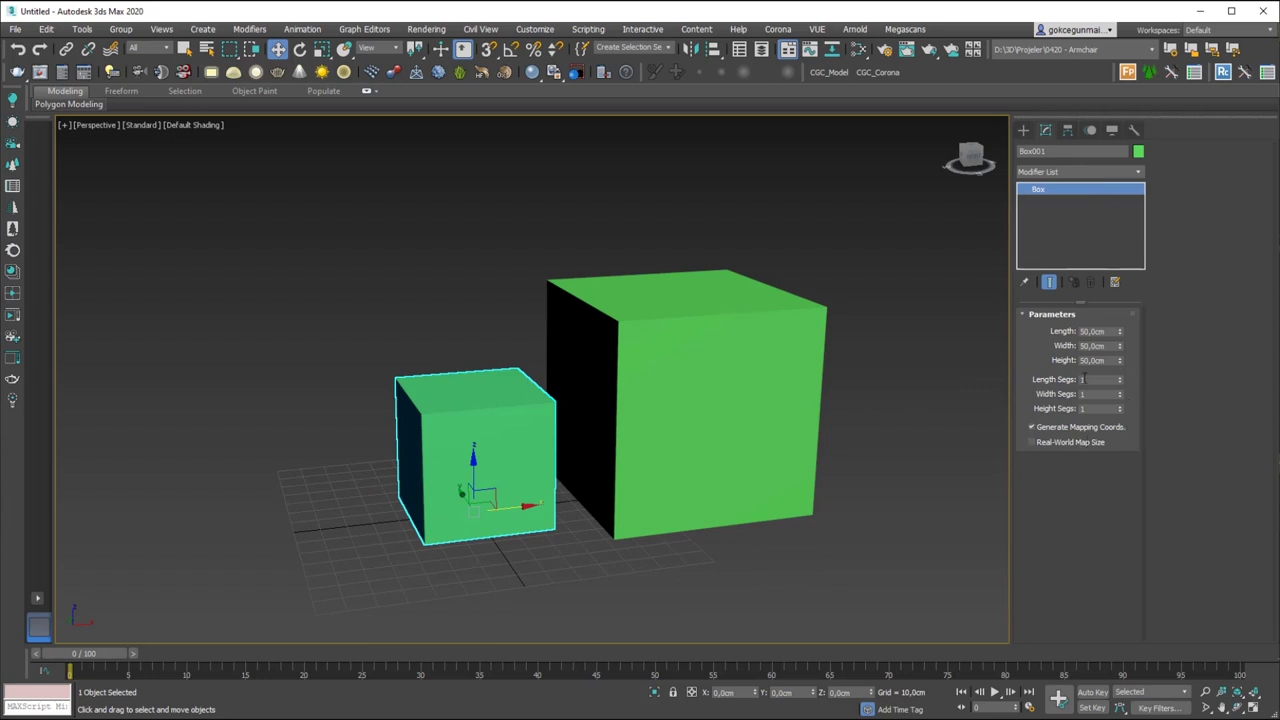
middle_click_drag(503, 552, 506, 537)
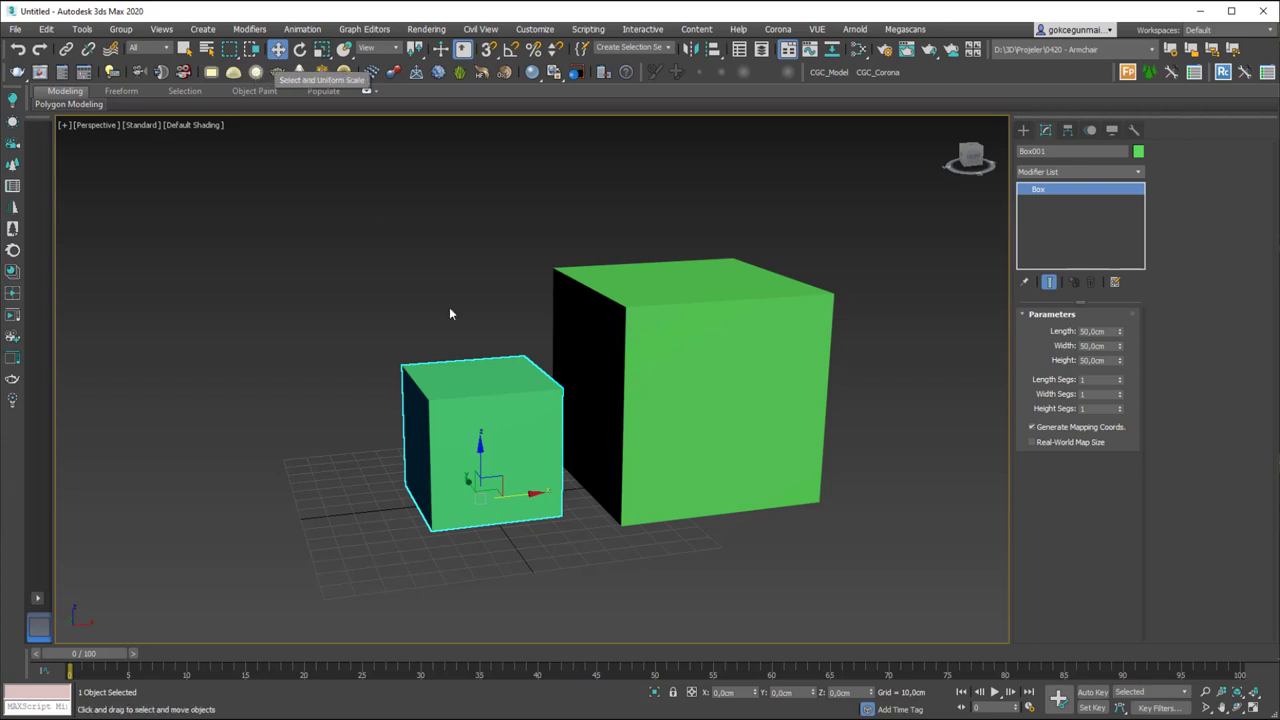
left_click(506, 356)
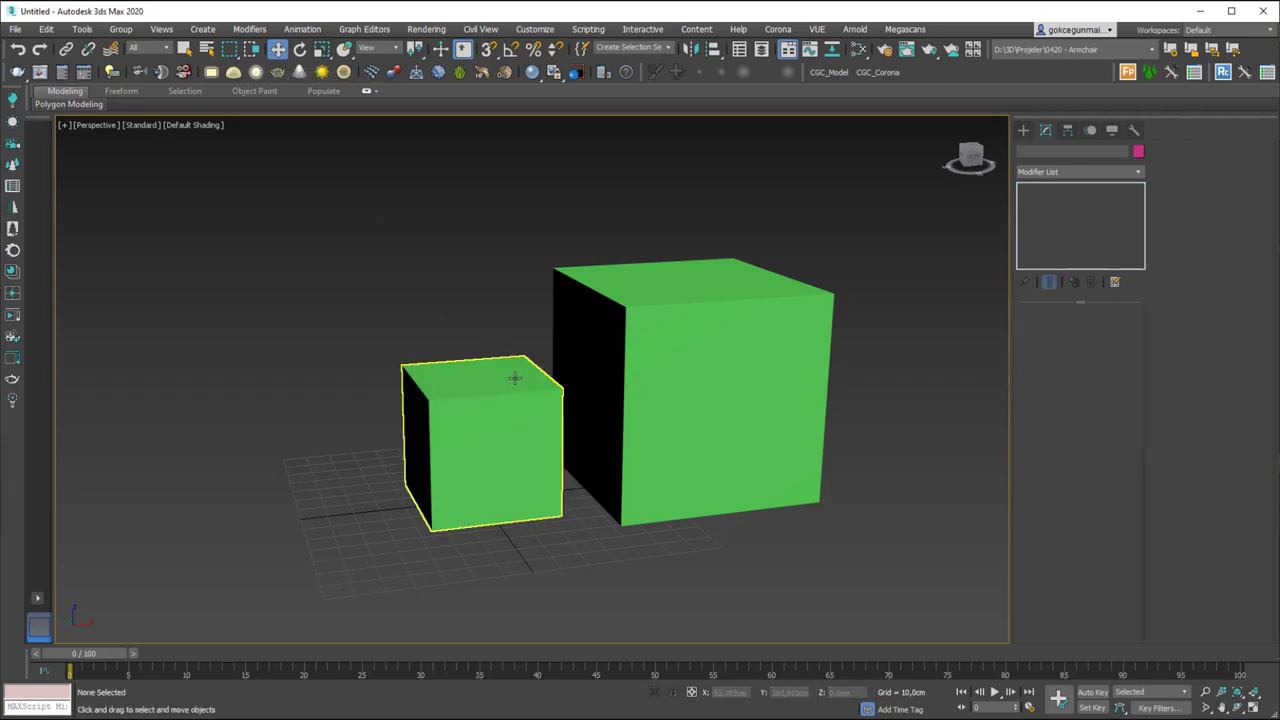
left_click(514, 375)
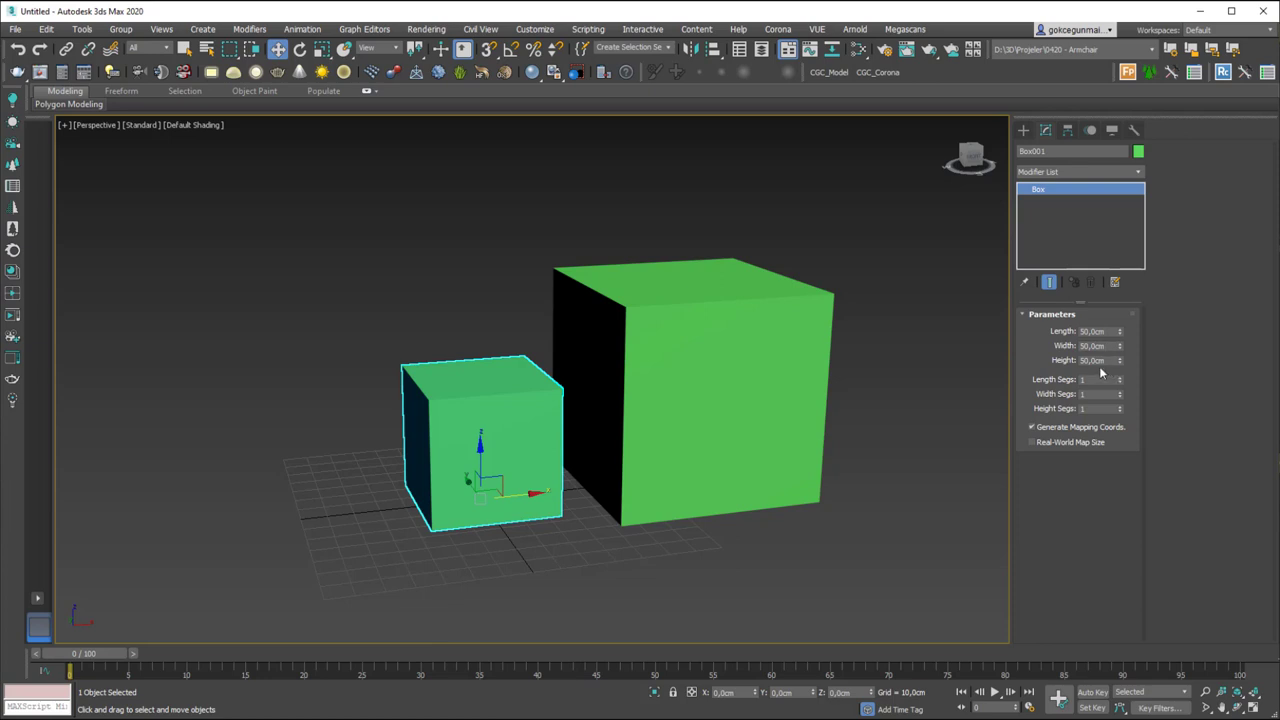
key("r")
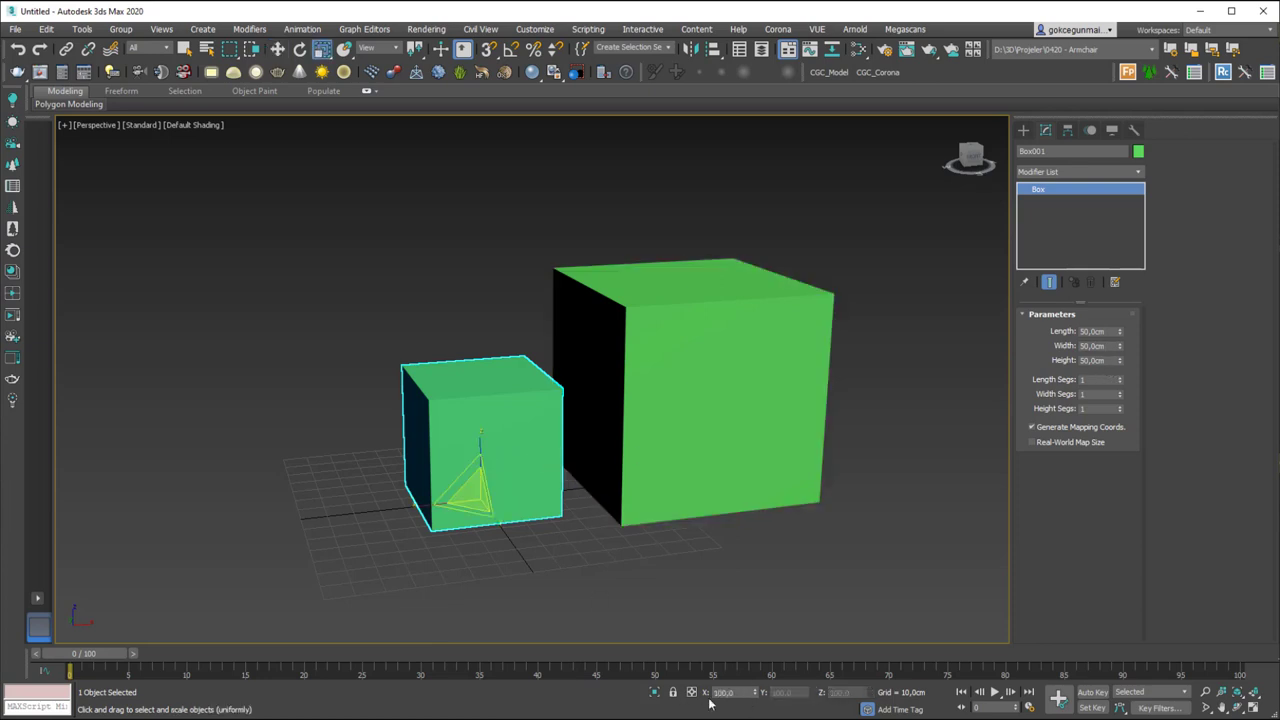
left_click(742, 500)
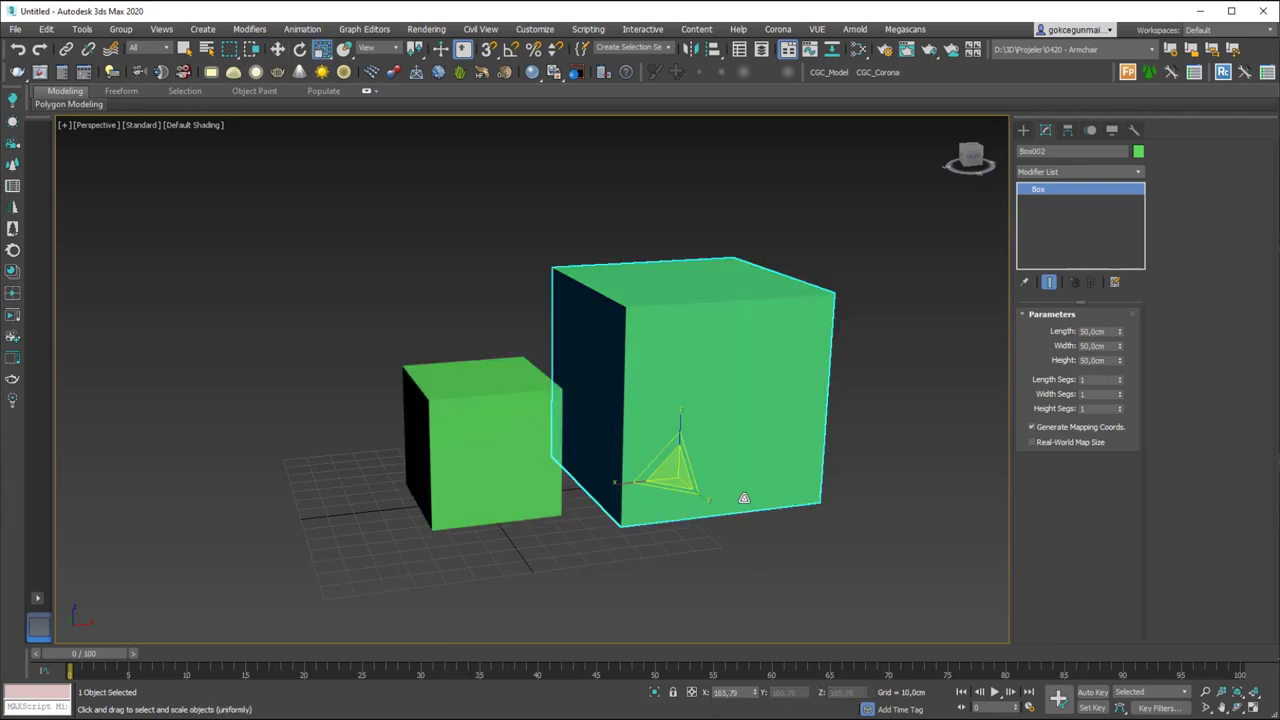
key("w")
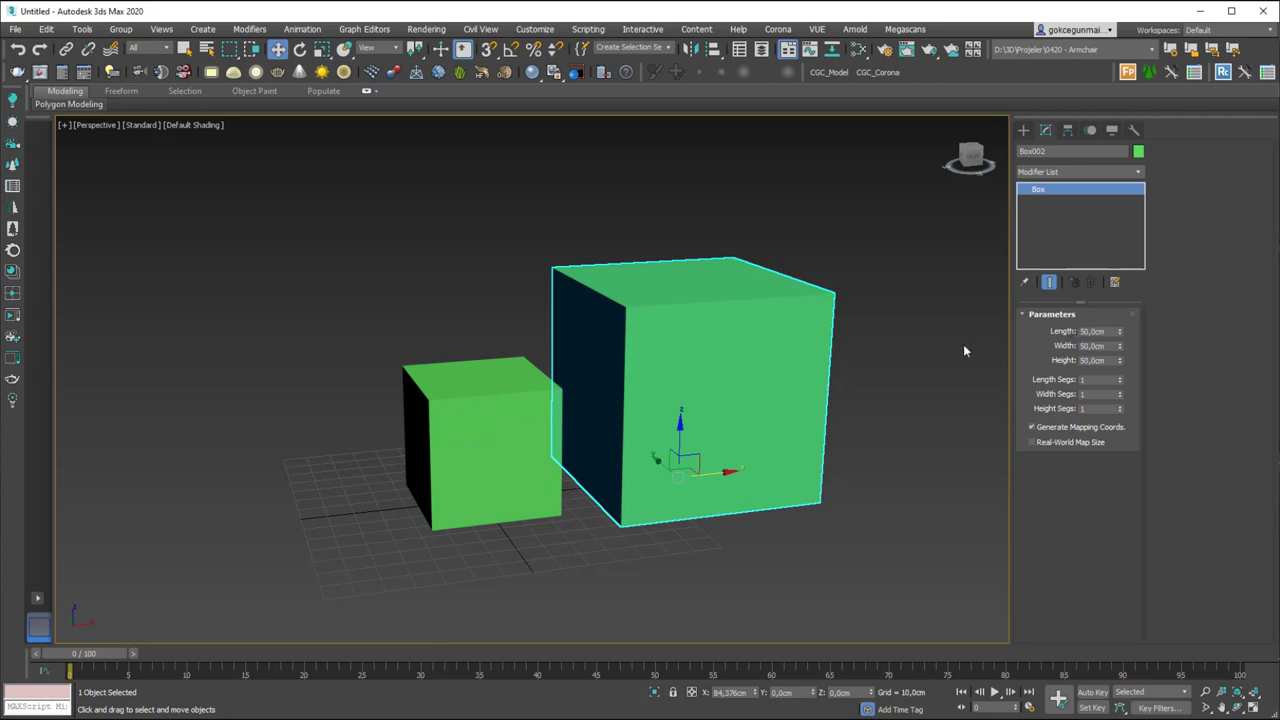
key("r")
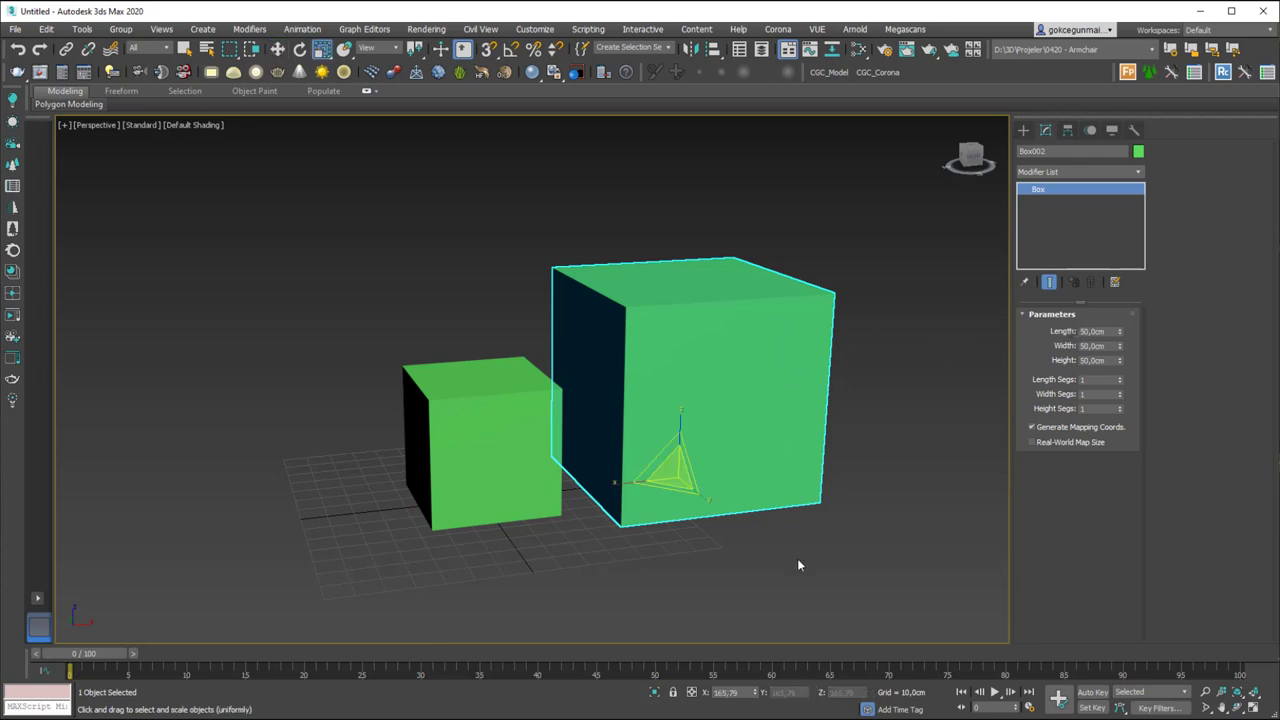
left_click(741, 691)
Run a Tape helper along Box002's bottom edge (about 83 cm) and select Box002
left_click(1023, 130)
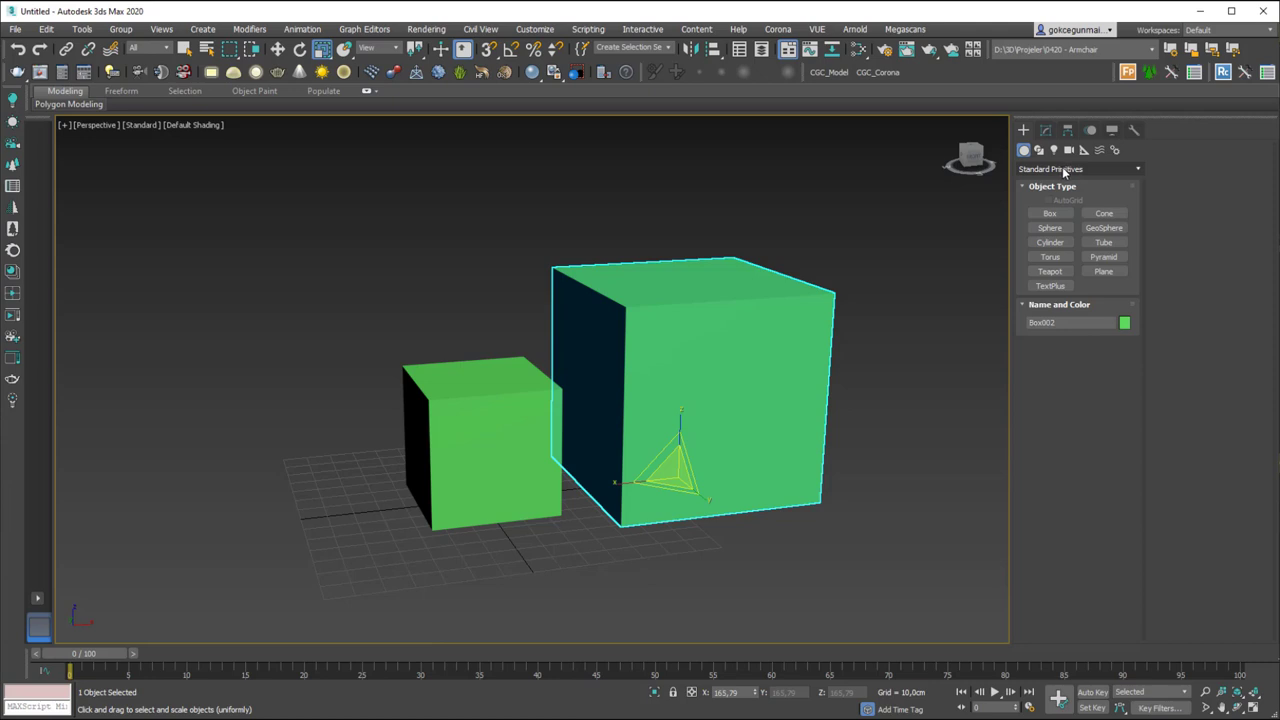
left_click(1083, 151)
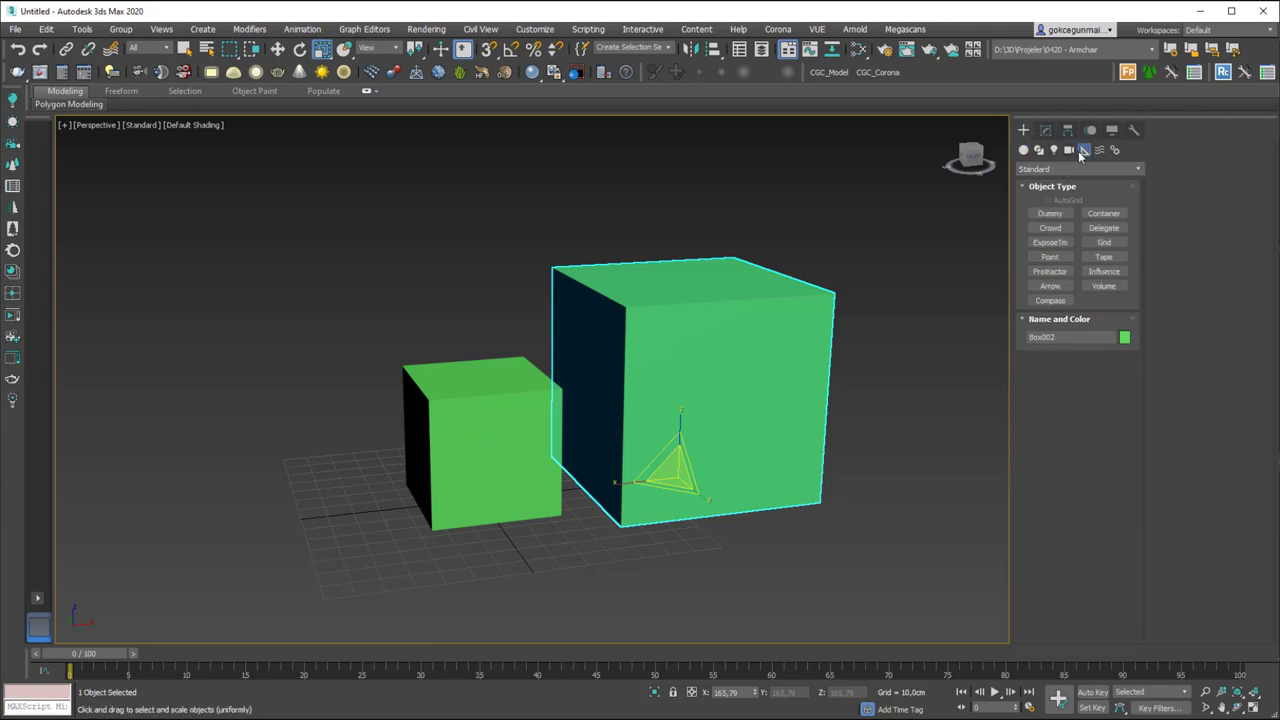
left_click(1101, 258)
middle_click_drag(766, 487, 580, 486, "alt")
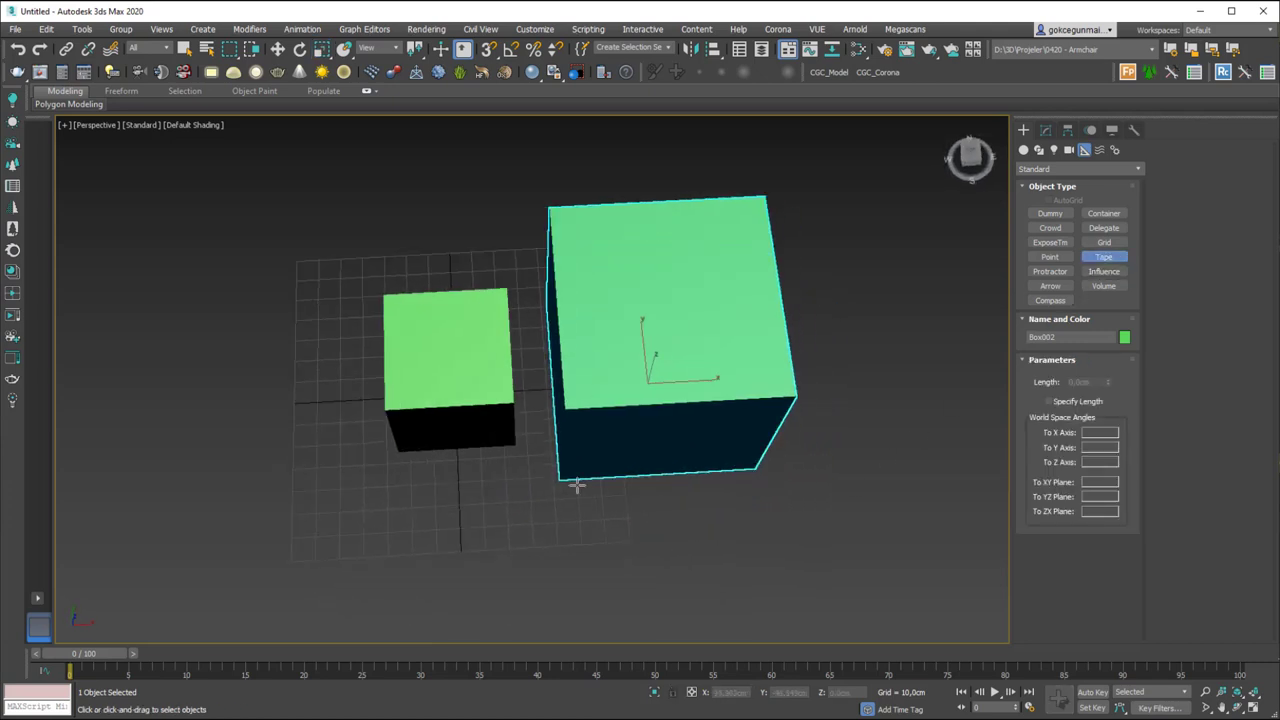
left_click_drag(564, 482, 754, 468)
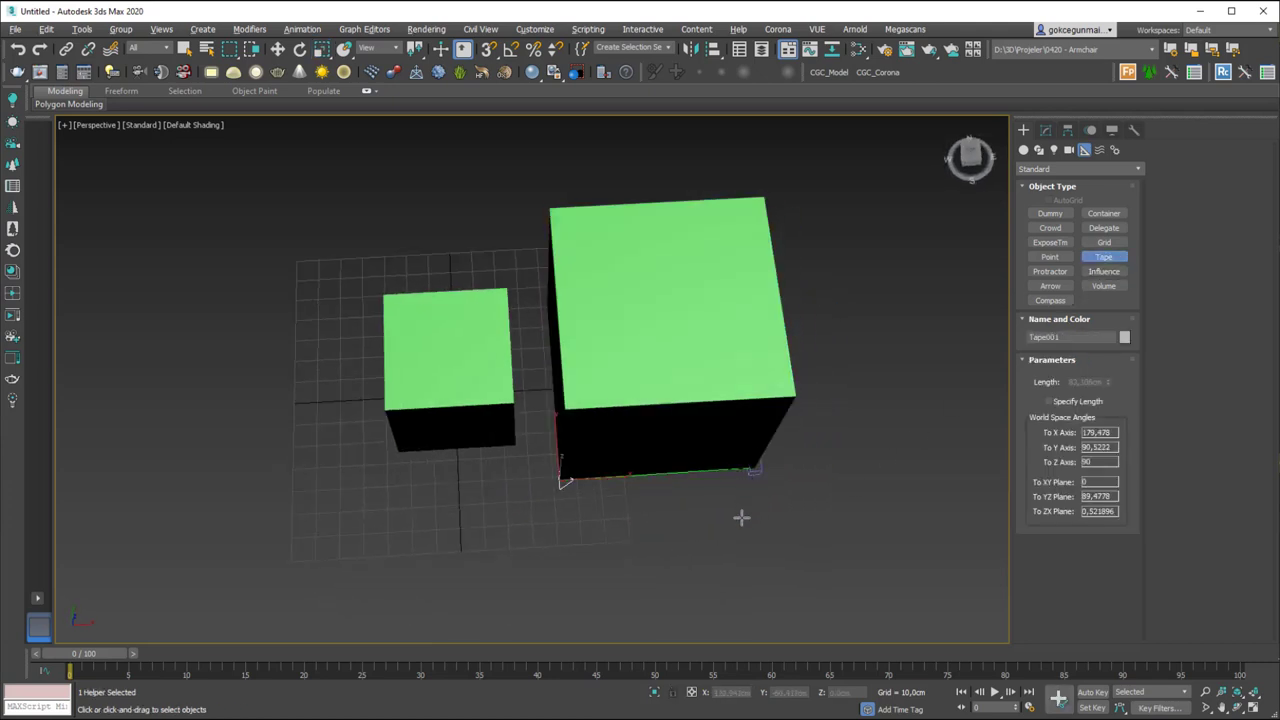
middle_click_drag(740, 517, 776, 485, "alt")
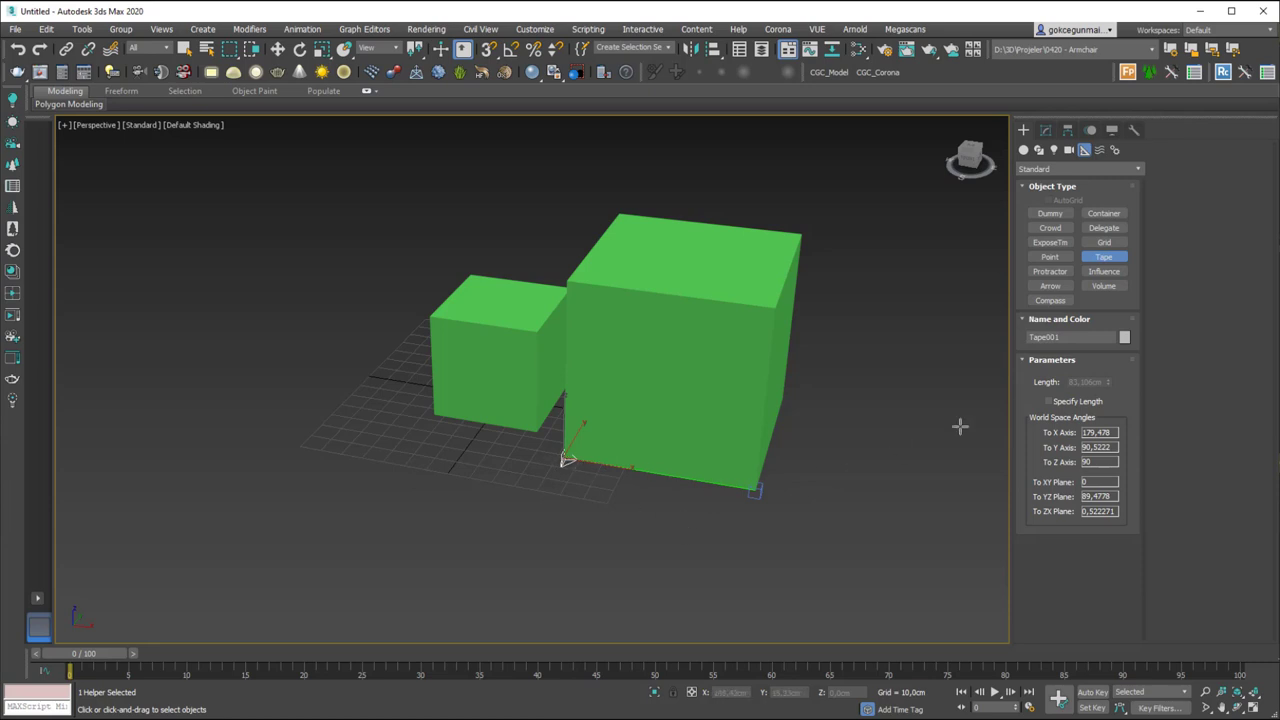
left_click(772, 465)
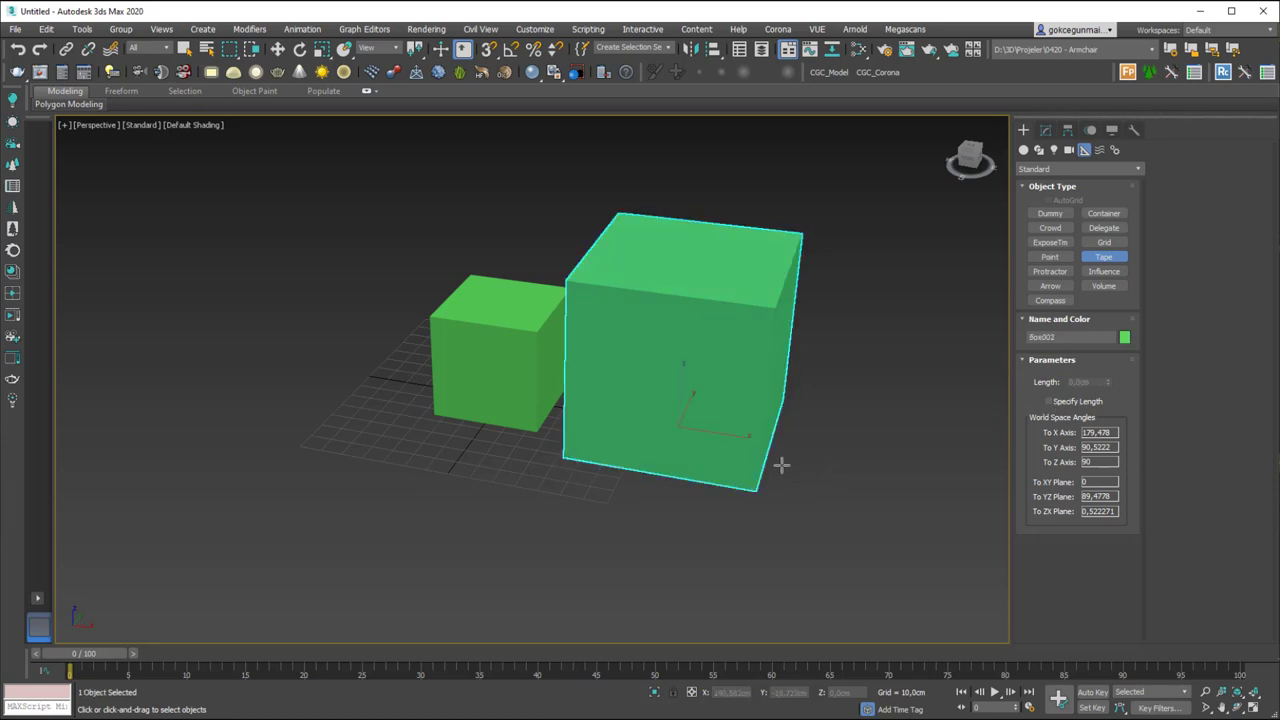
Set uniform scale mode on Box002, make it see-through, and reframe both boxes
key("r")
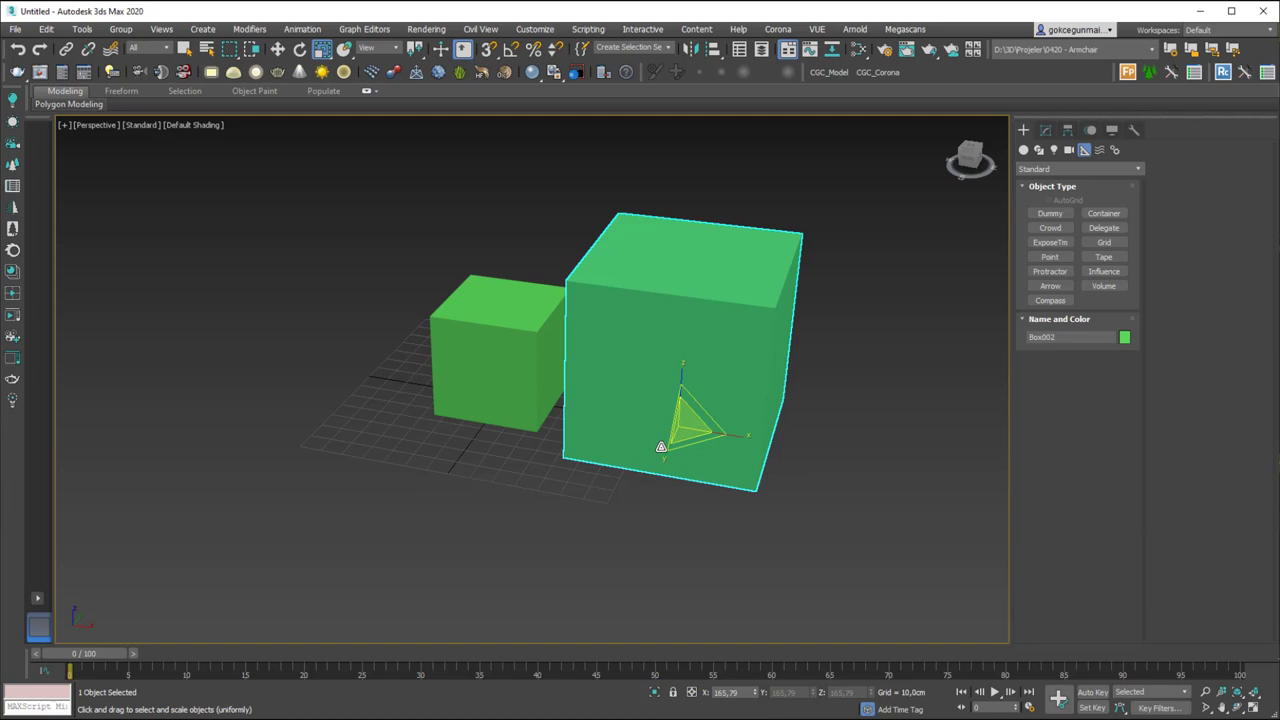
key("r")
middle_click_drag(698, 437, 774, 441, "alt")
key("alt+x")
key("r")
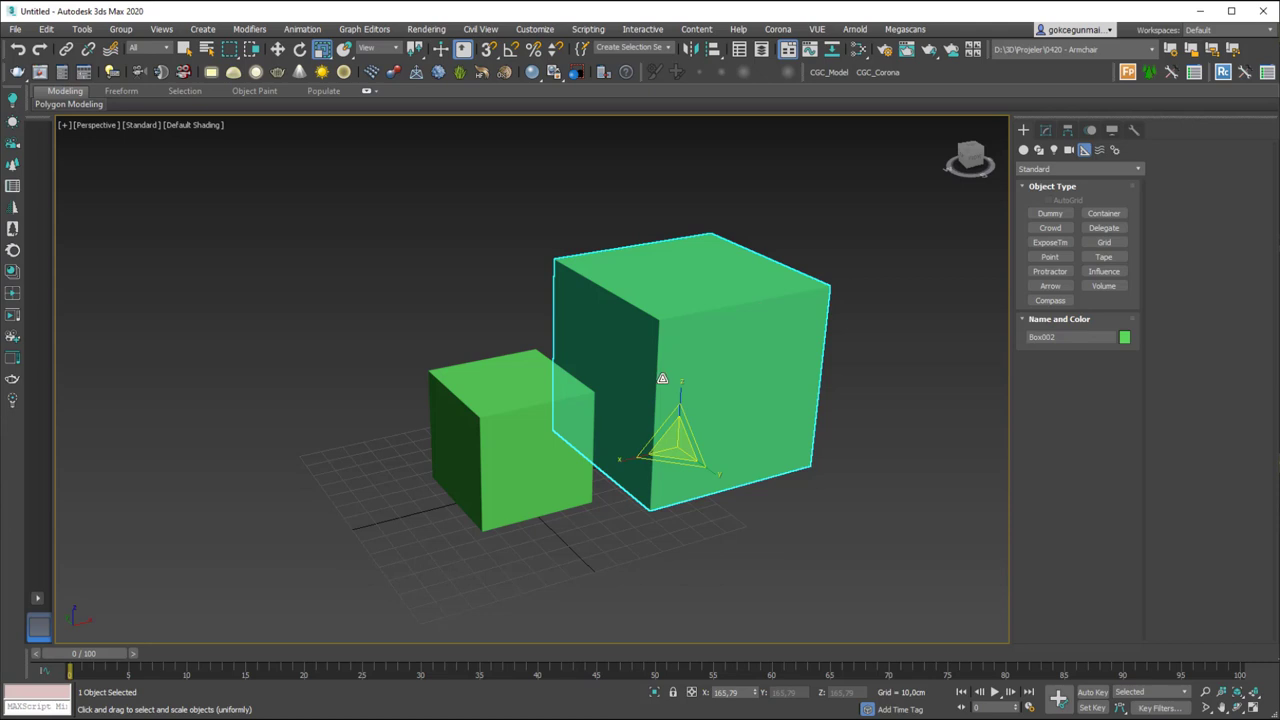
middle_click_drag(700, 456, 686, 480, "alt")
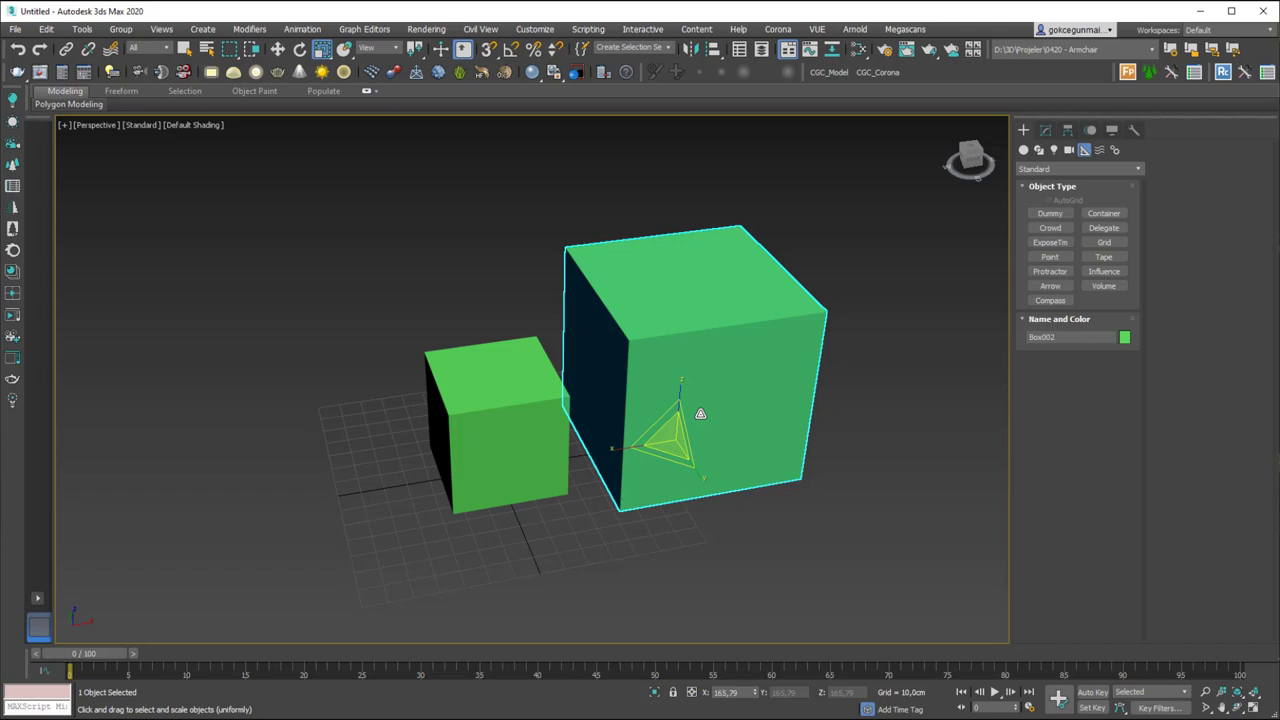
middle_click_drag(689, 451, 628, 452)
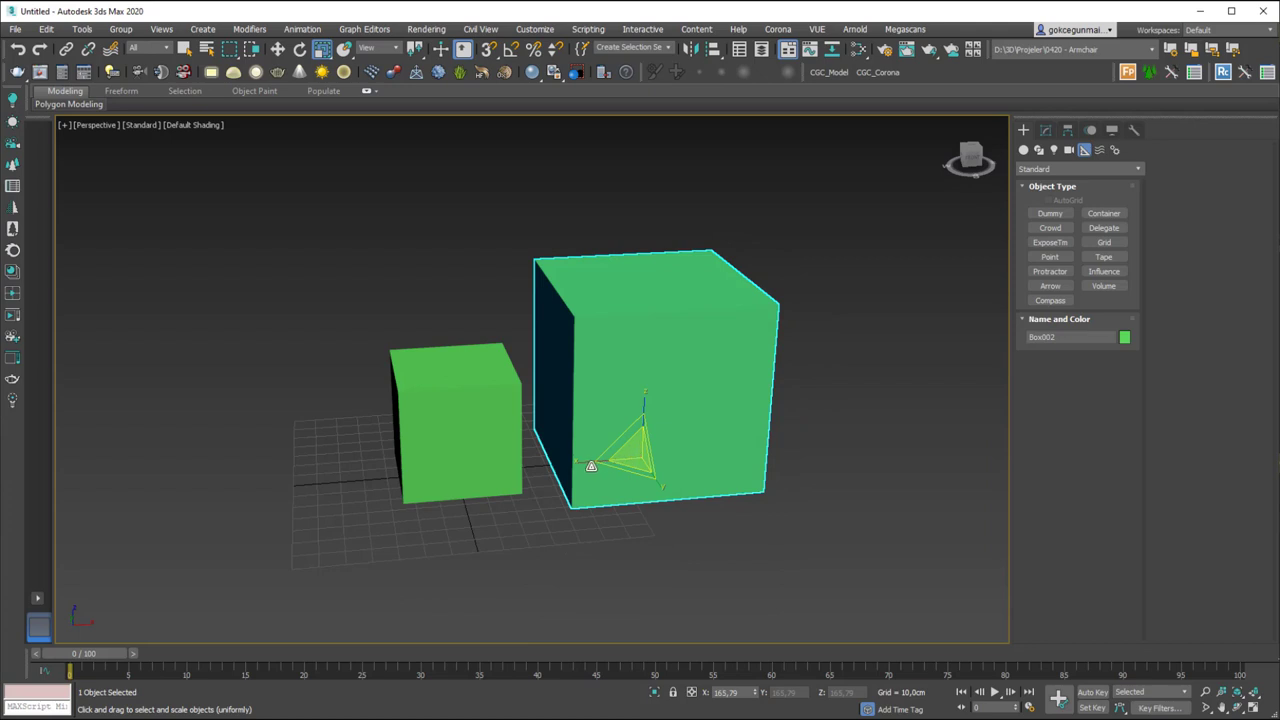
Switch to wireframe, make a trial scaled clone of Box002, then undo it
key("F3")
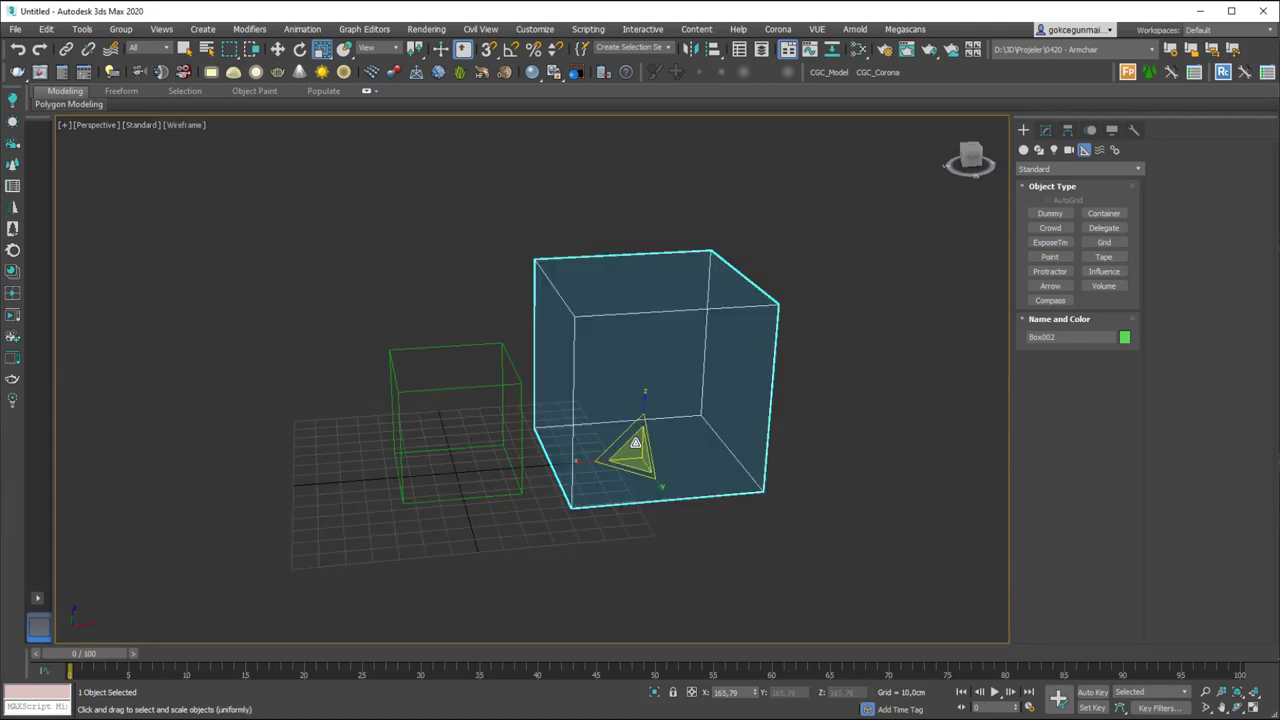
middle_click_drag(654, 420, 625, 410, "alt")
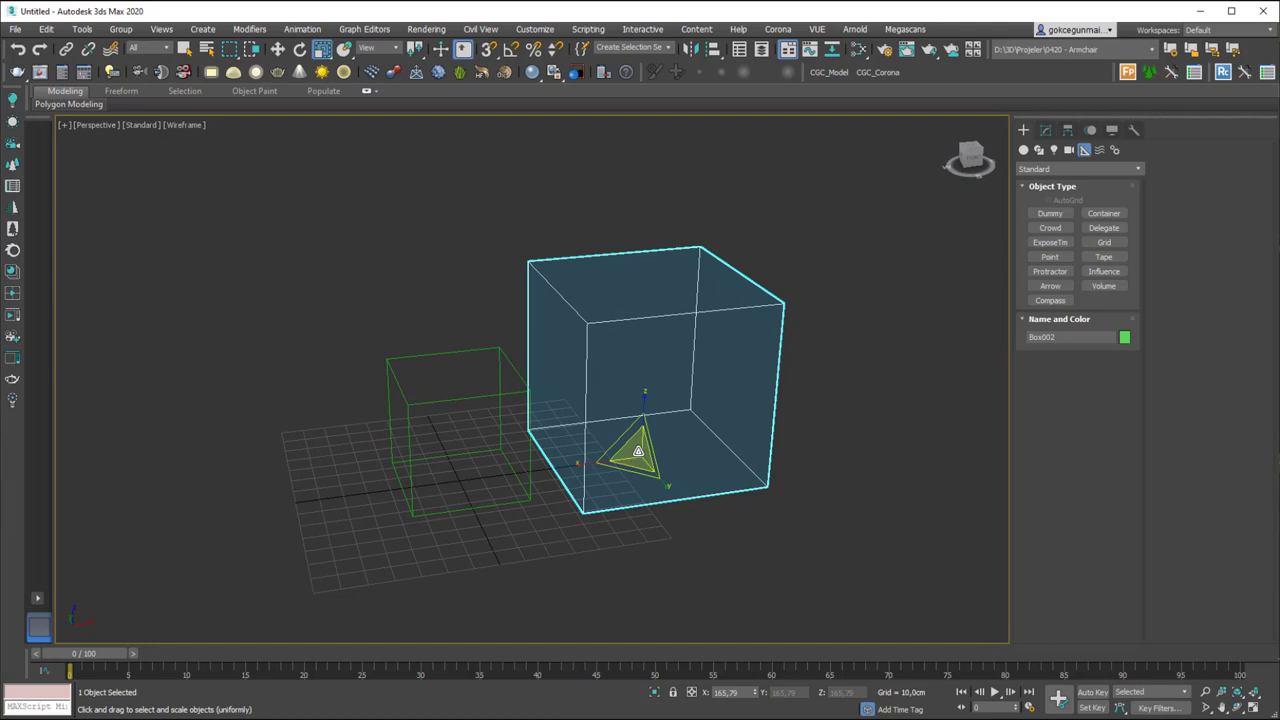
mouse_move(639, 455)
left_mouse_down("shift")
mouse_move(665, 482)
mouse_move(666, 471)
left_mouse_up("shift")
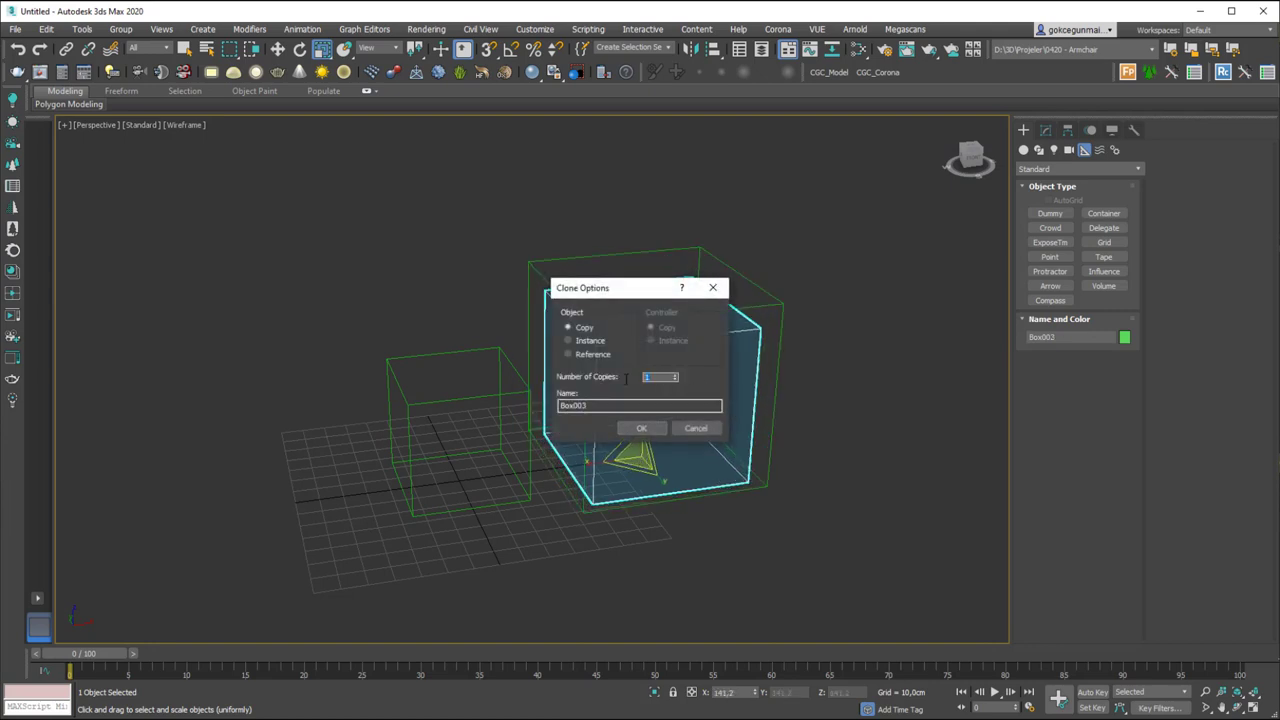
left_click(641, 428)
mouse_move(645, 430)
middle_mouse_down("alt")
mouse_move(729, 435)
mouse_move(631, 449)
mouse_move(703, 449)
mouse_move(692, 452)
middle_mouse_up("alt")
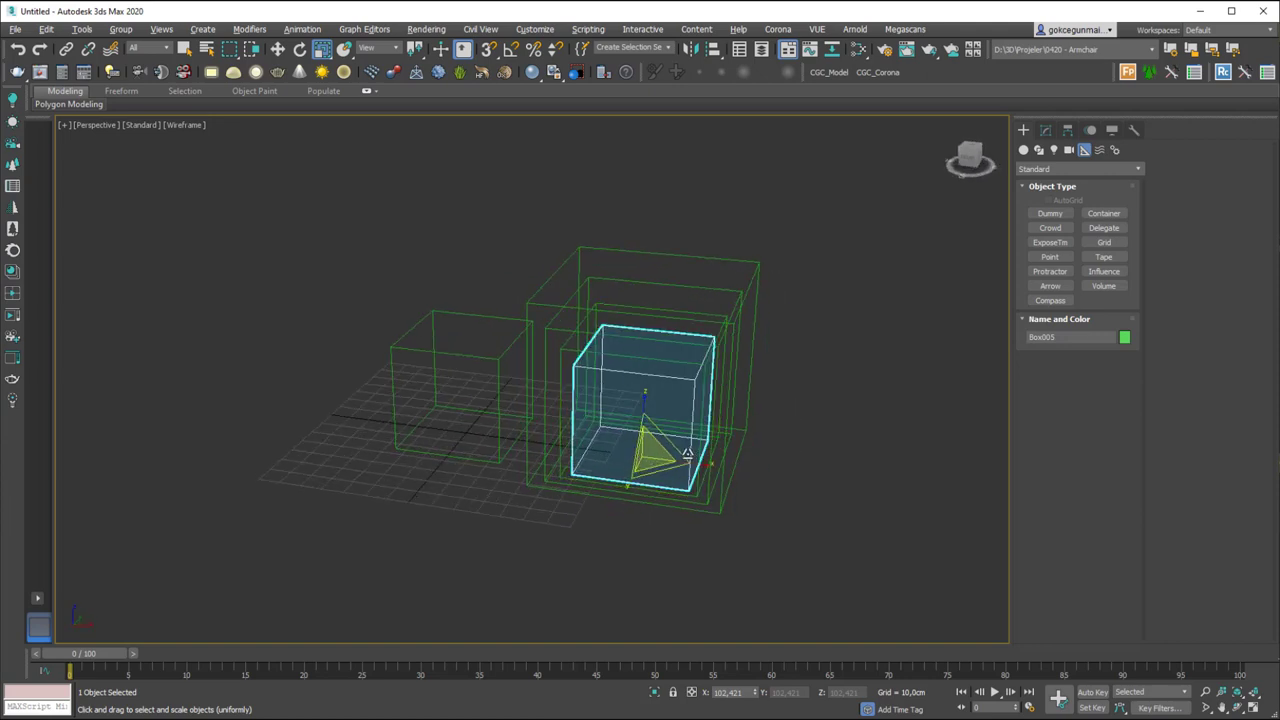
key("ctrl+z")
key("ctrl+z")
key("ctrl+z")
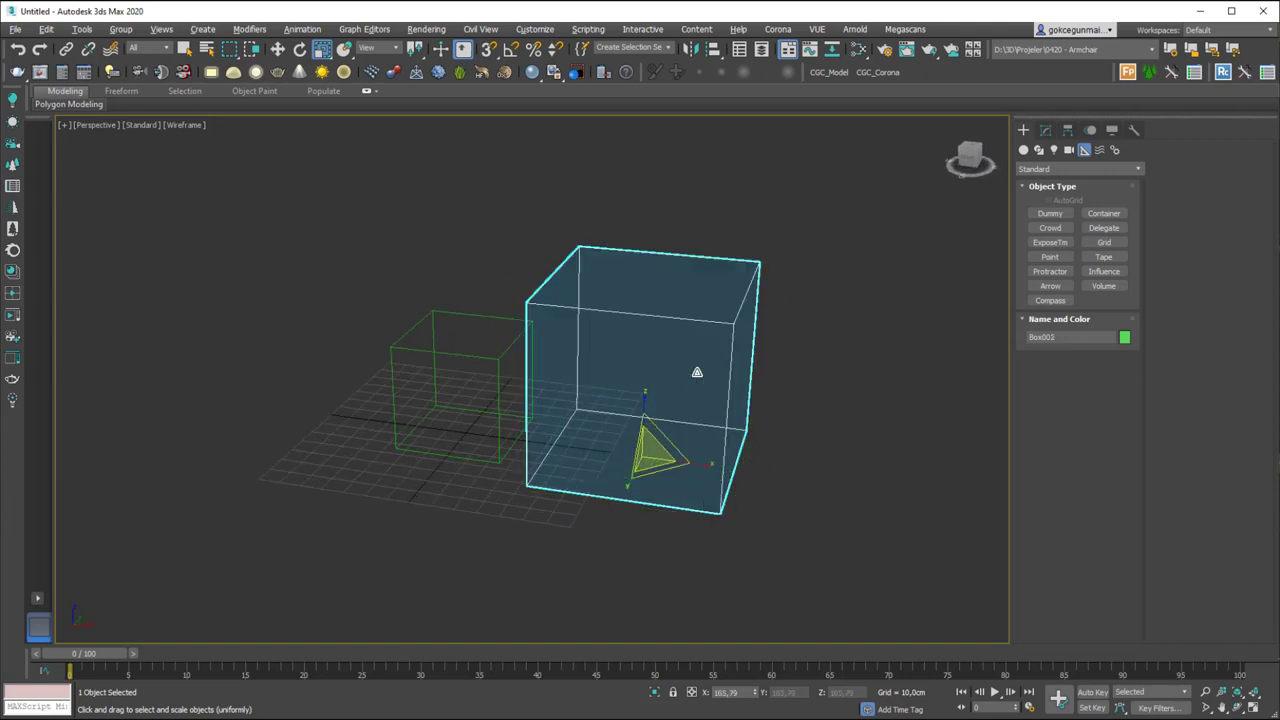
middle_click_drag(594, 432, 829, 317, "alt")
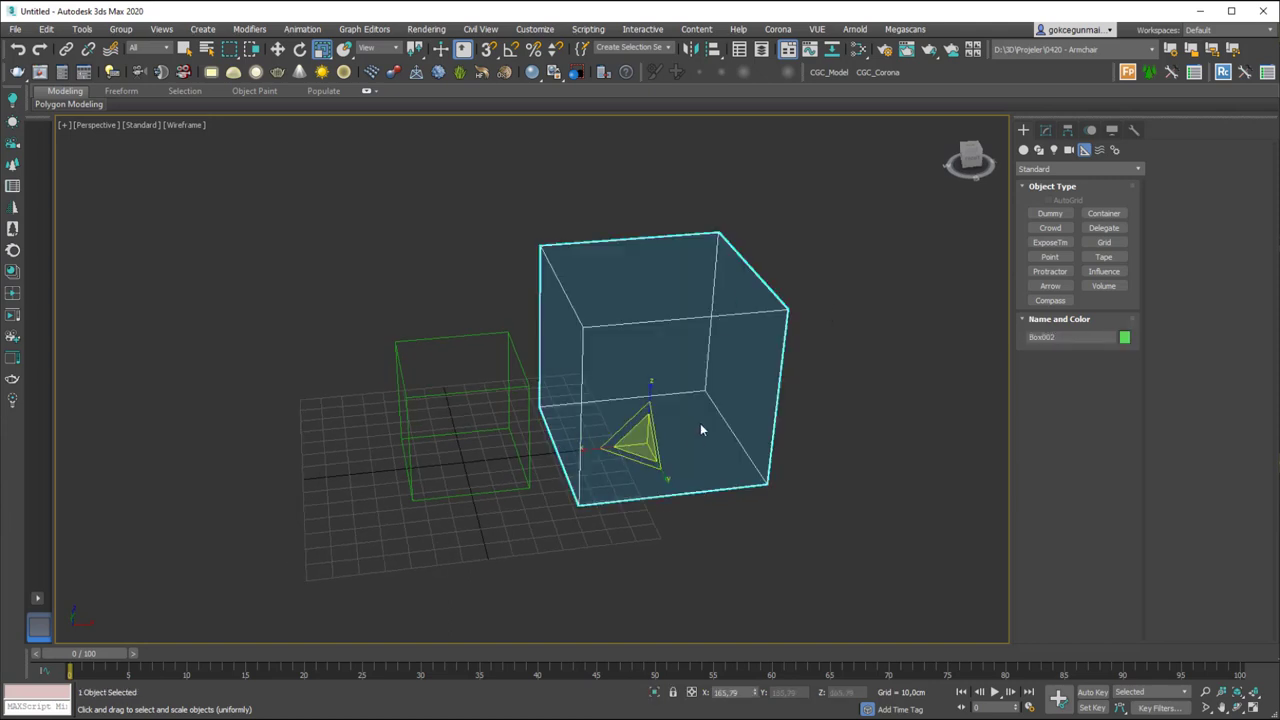
middle_click_drag(700, 424, 996, 198, "alt")
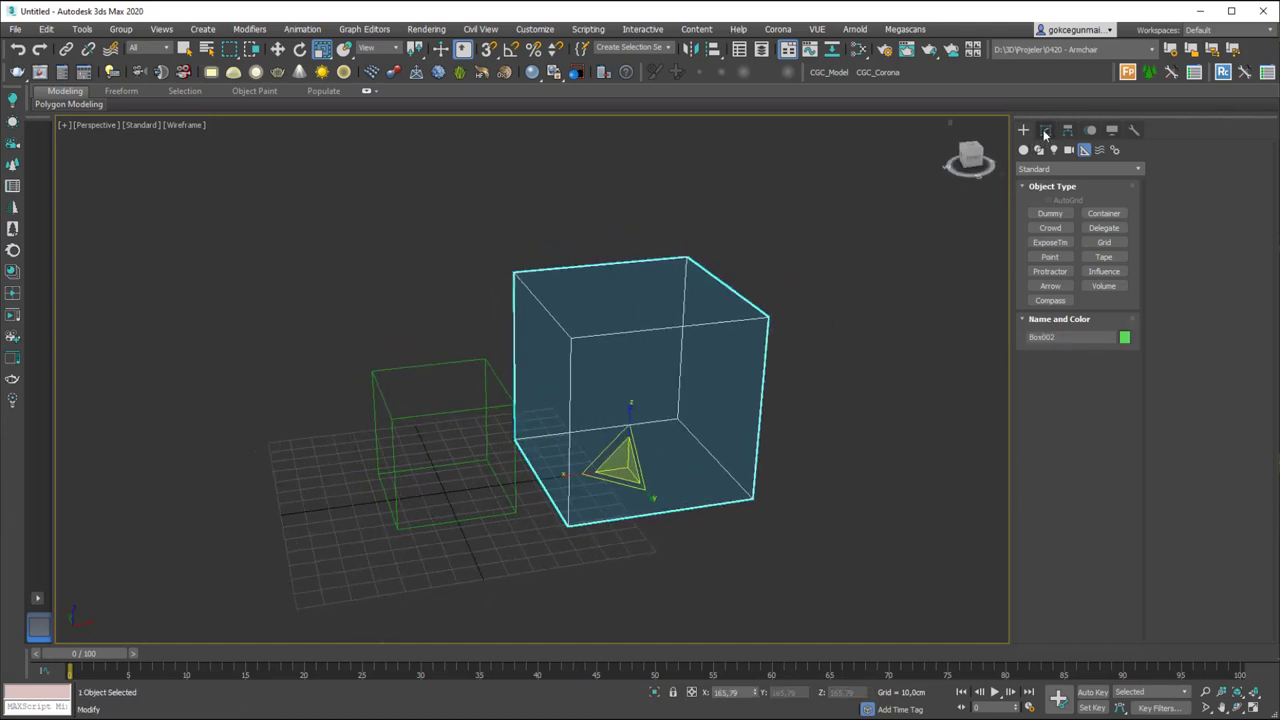
Return to shaded display and add an Edit Poly modifier to Box002
left_click(1045, 131)
key("F3")
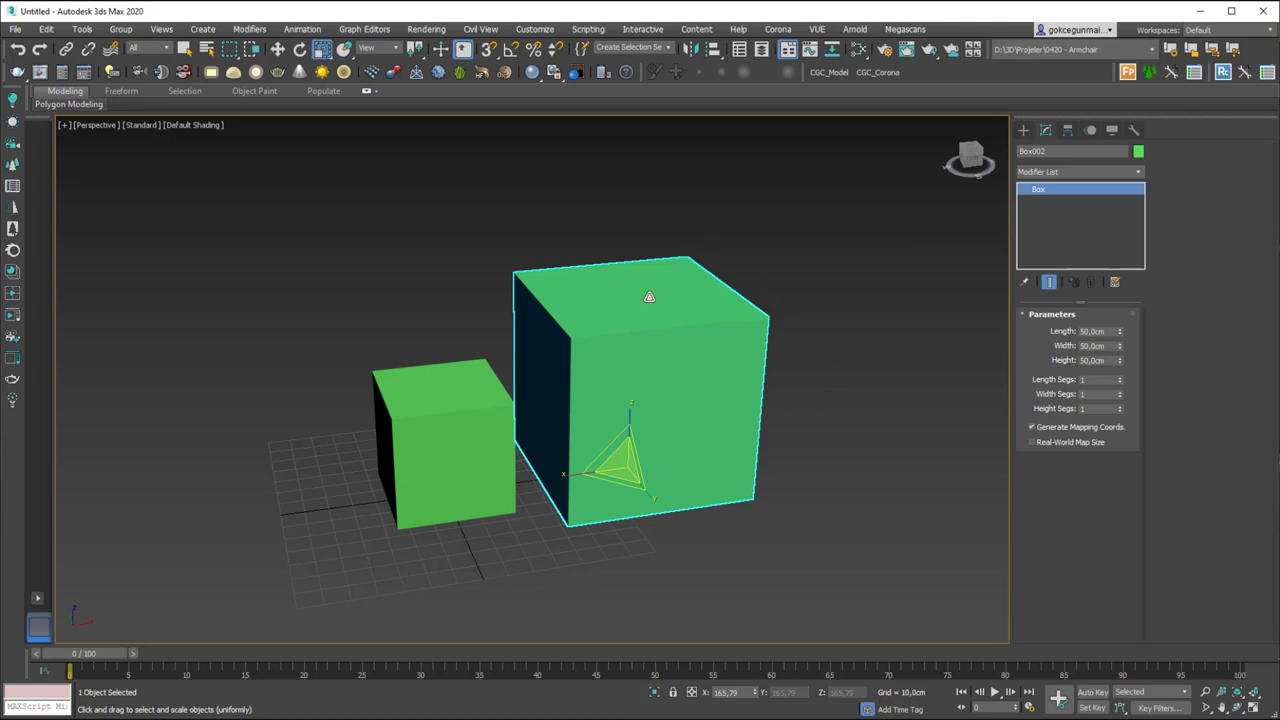
left_click(1046, 172)
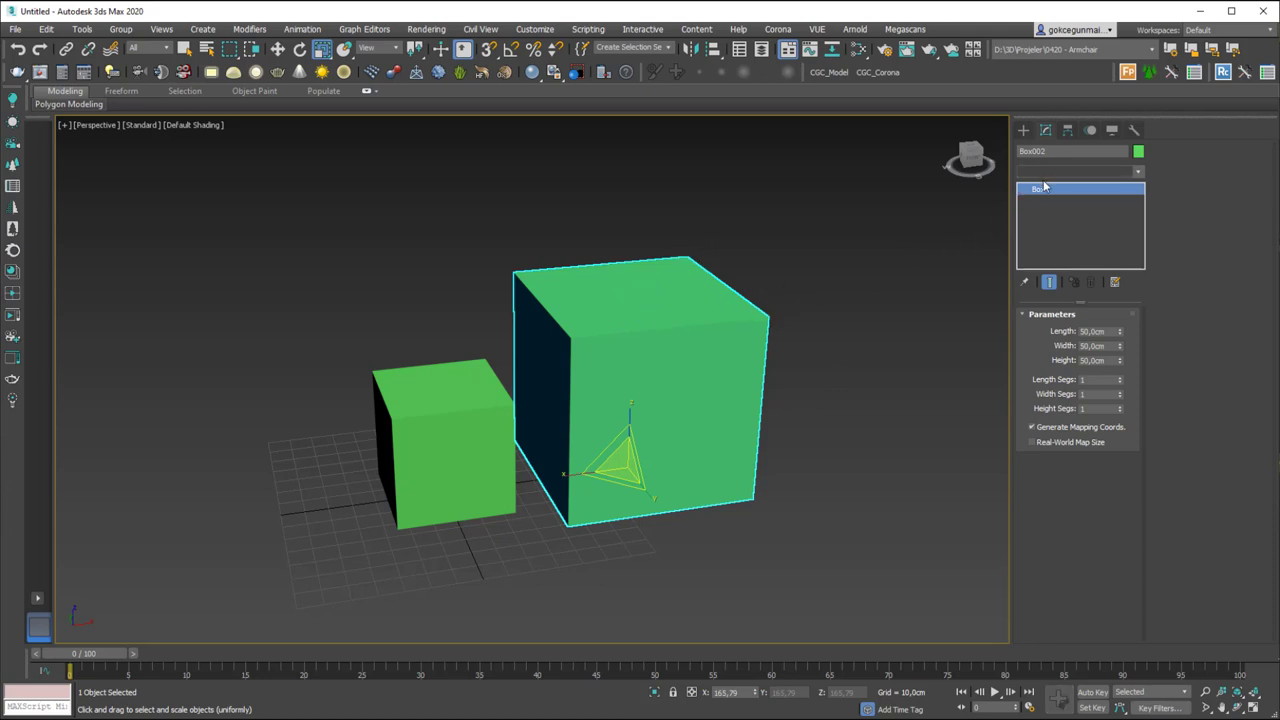
left_click(1045, 210)
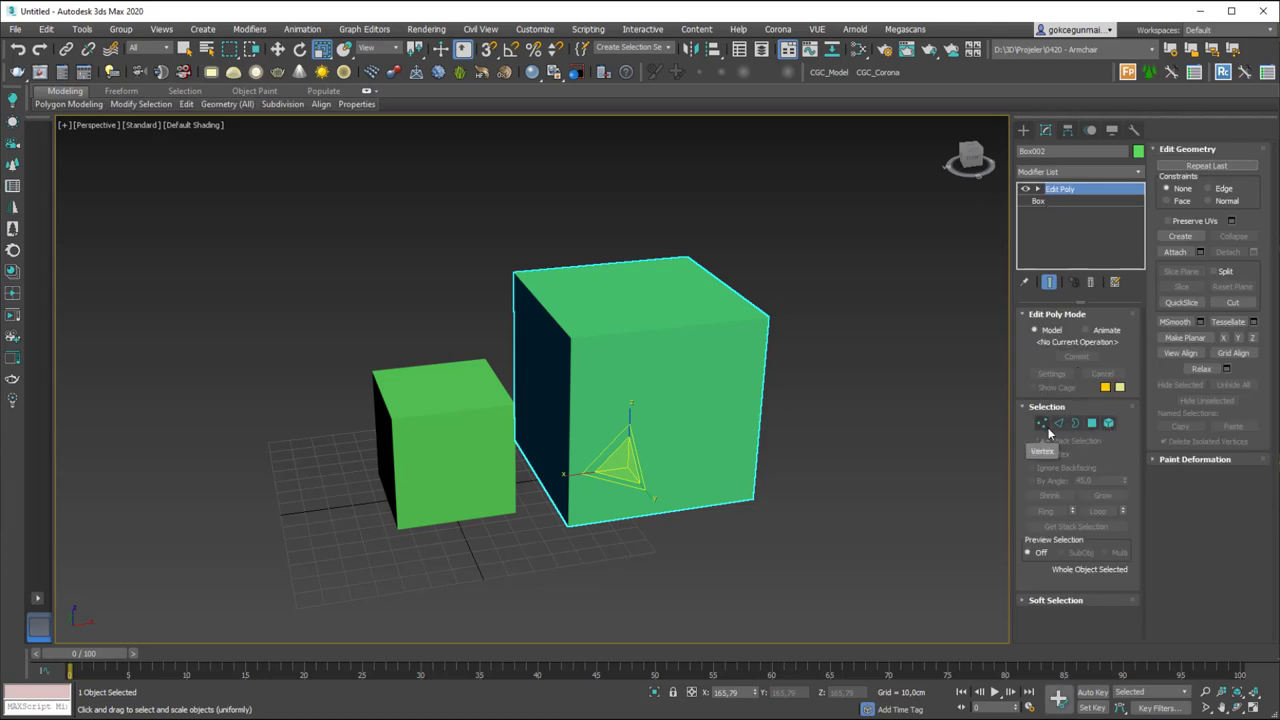
left_click(1089, 283)
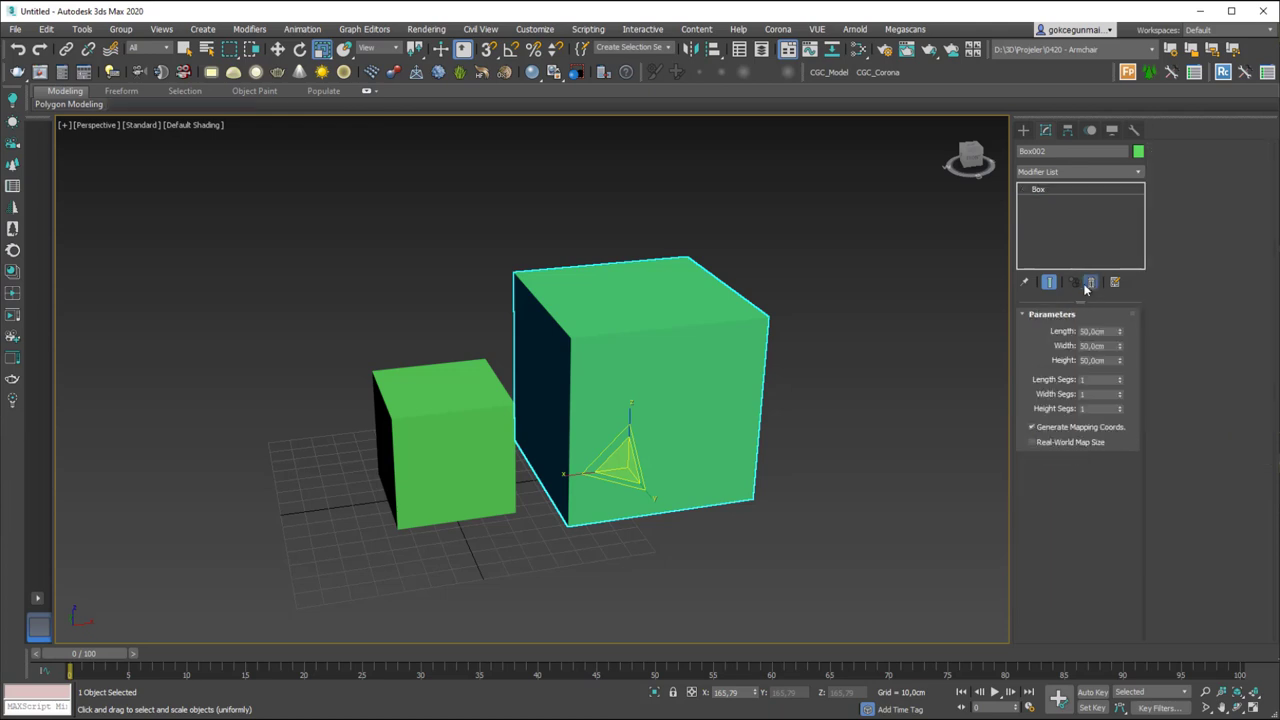
left_click(1060, 171)
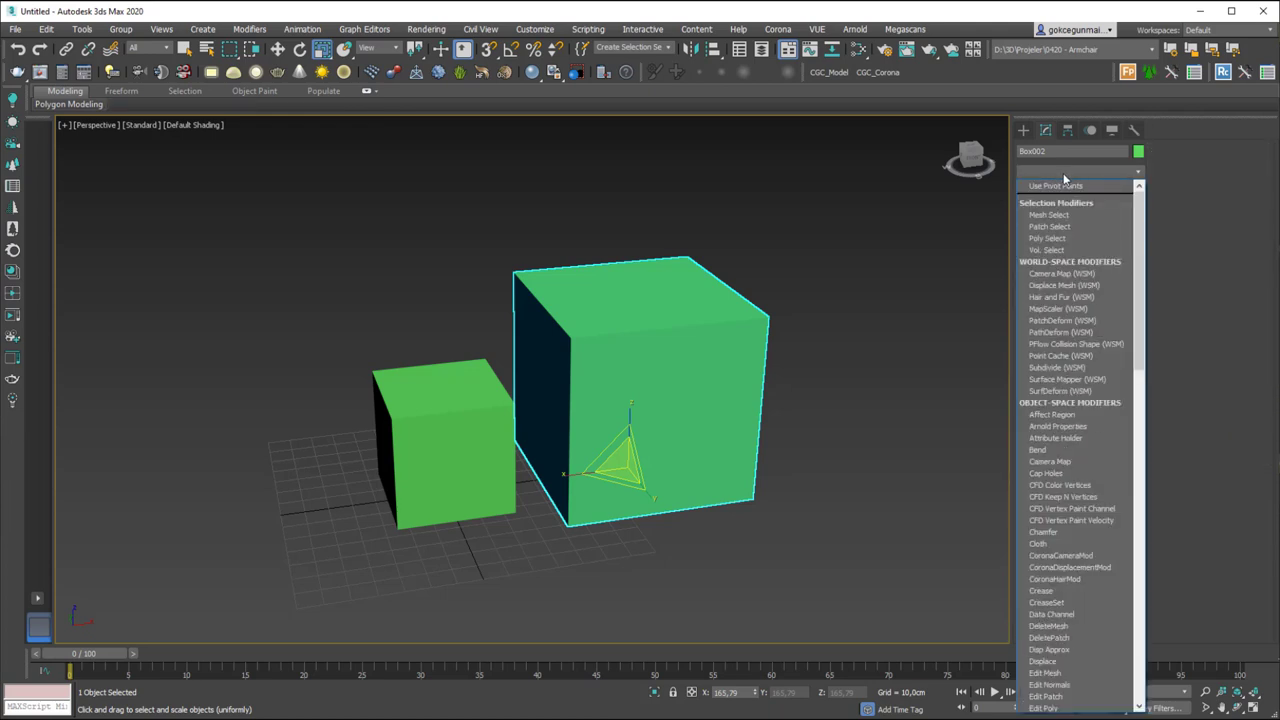
key("e")
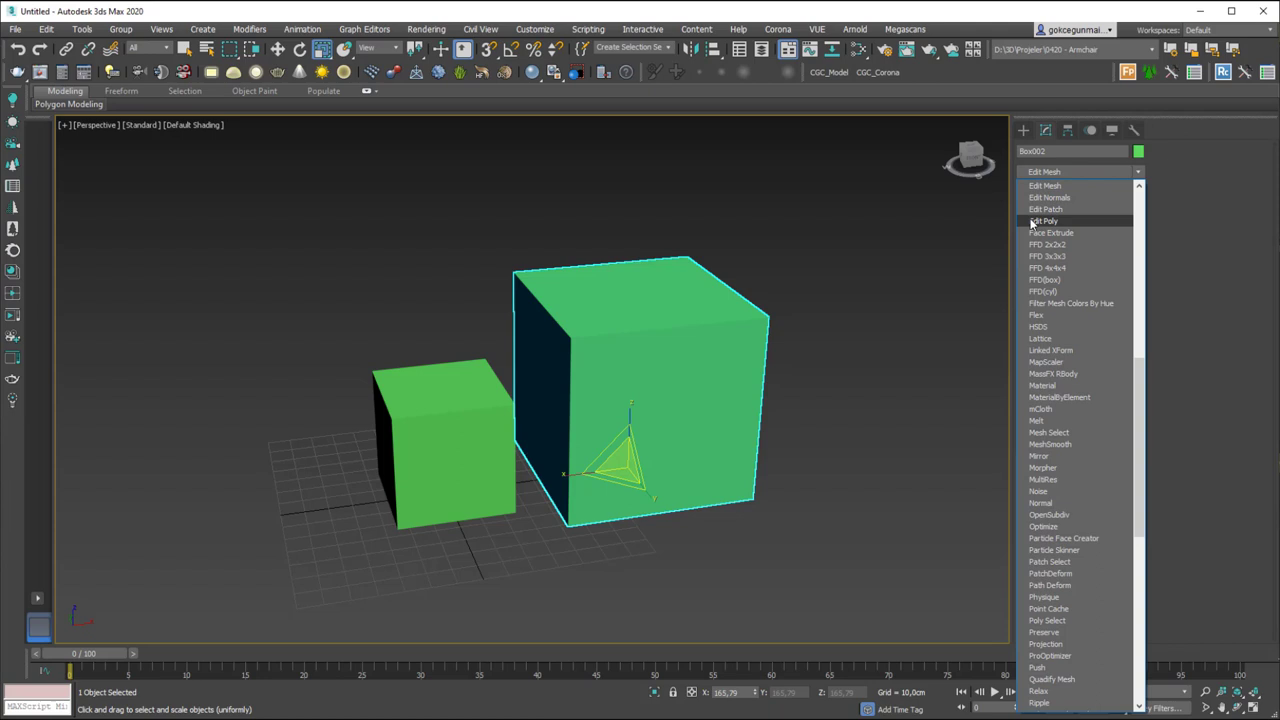
left_click(1044, 221)
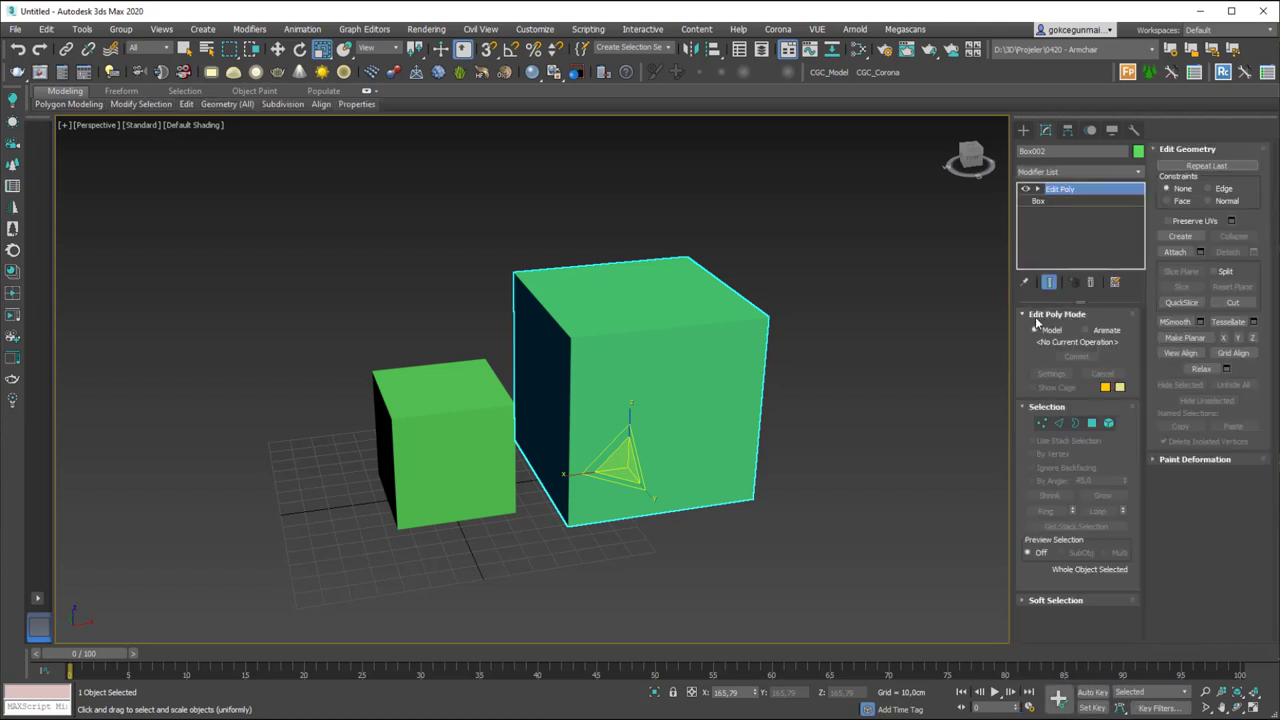
Pull the large box's top corner vertex upward and sideways
left_click(1090, 424)
left_click(670, 368)
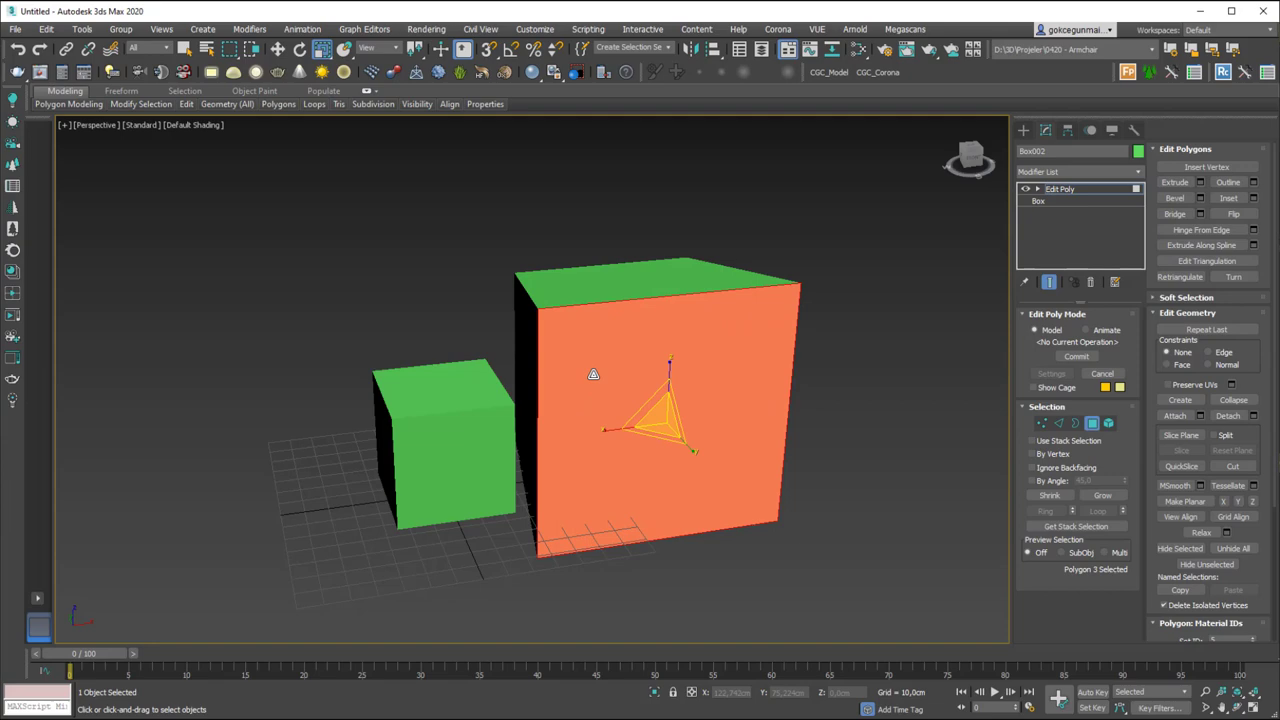
middle_click_drag(591, 371, 840, 380, "alt")
key("1")
left_click(543, 298)
key("w")
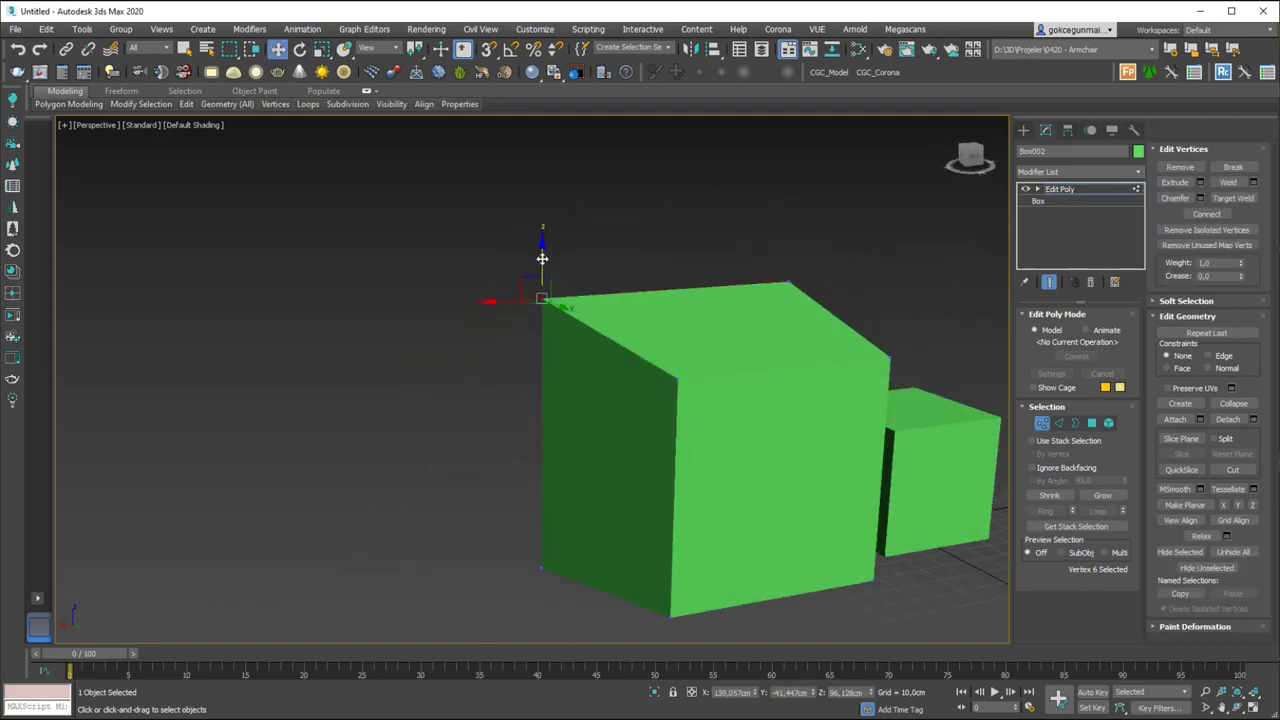
left_click_drag(542, 262, 540, 202)
middle_click_drag(540, 202, 751, 300, "alt")
left_click_drag(563, 228, 645, 210)
Rotate a slanted edge to tilt the face, then make the box see-through
key("2")
left_click(576, 371)
key("e")
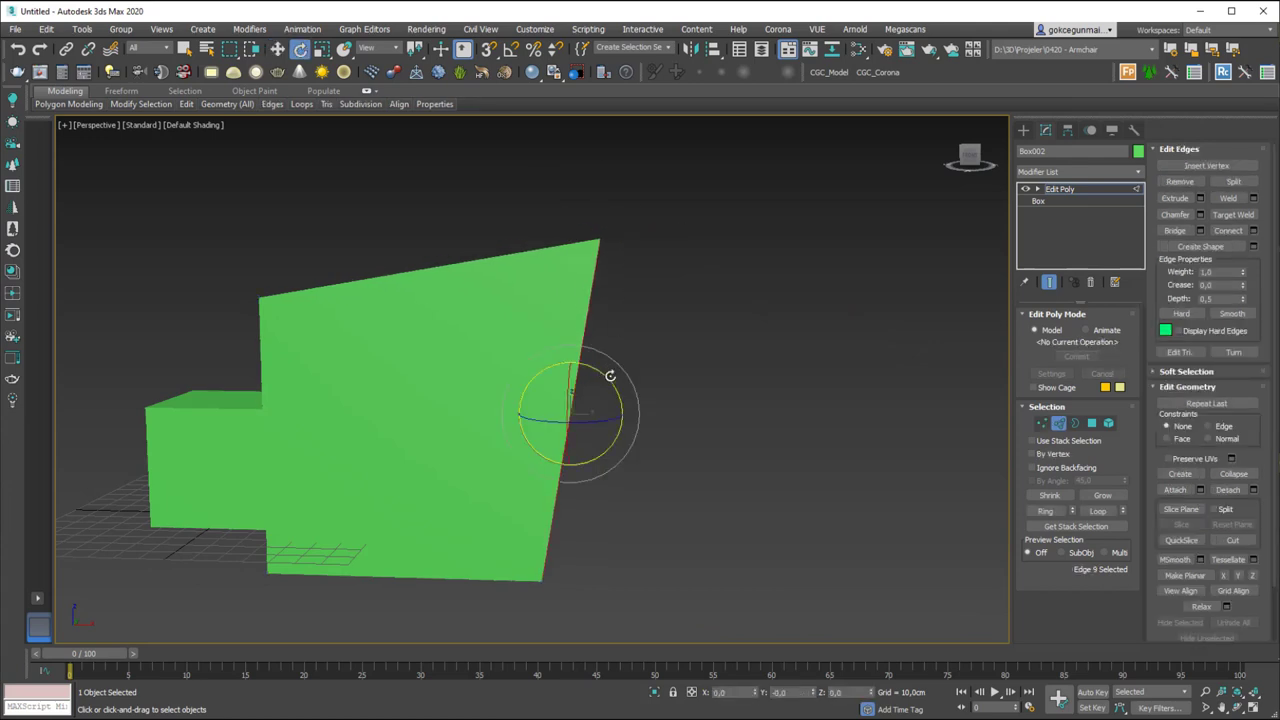
left_click_drag(608, 371, 596, 329)
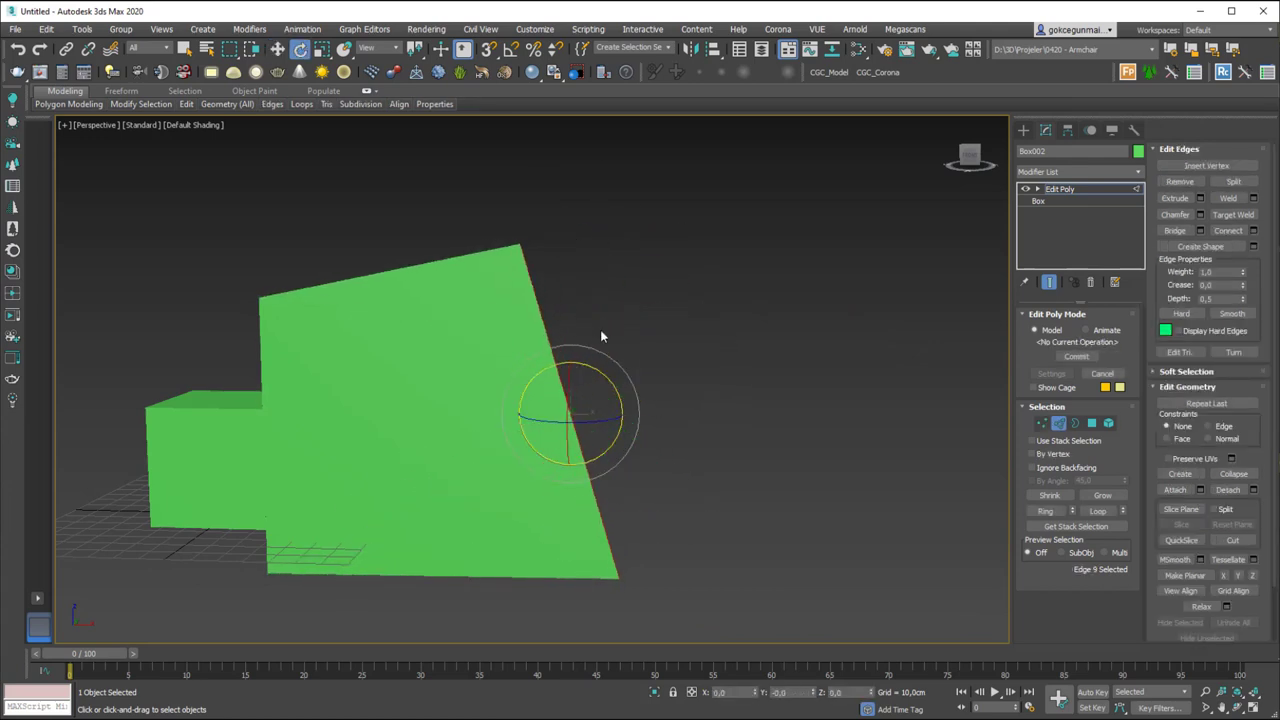
middle_click_drag(600, 330, 777, 314, "alt")
key("2")
key("alt+x")
Delete the distorted large box and add Edit Poly to the remaining green box
key("Delete")
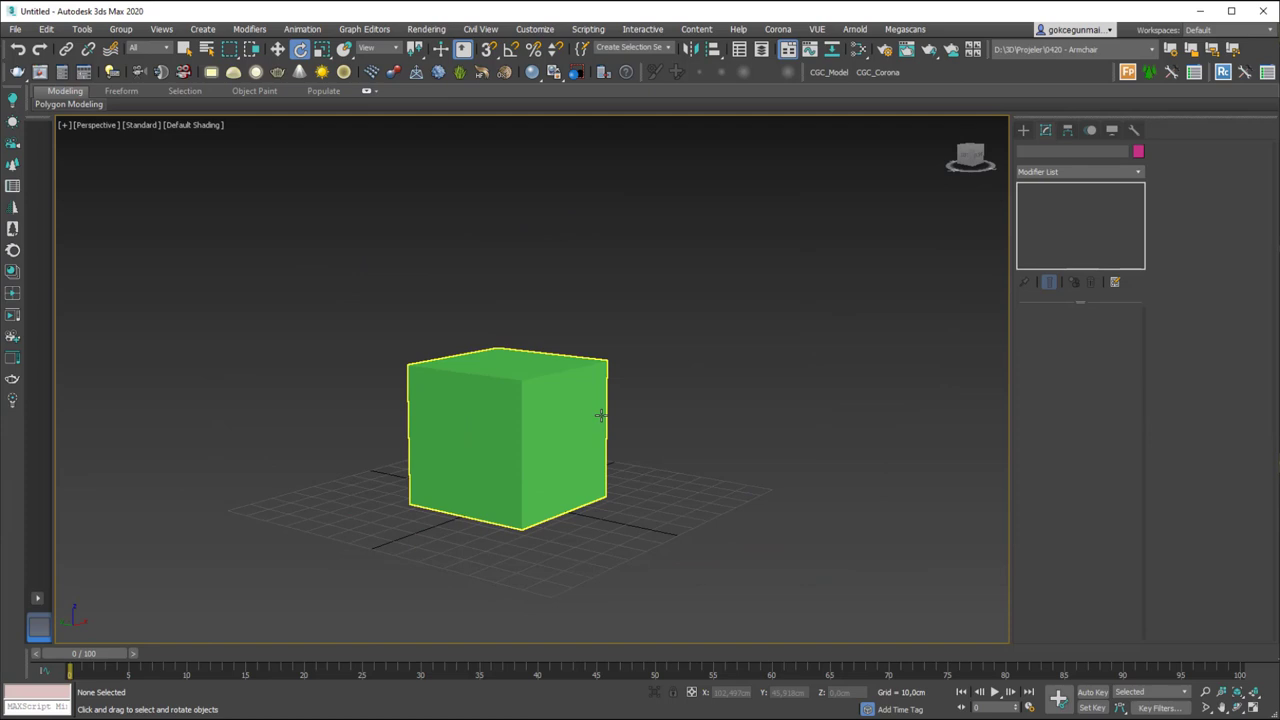
left_click(590, 418)
key("alt+x")
key("ctrl+e")
middle_click_drag(566, 417, 563, 422, "alt")
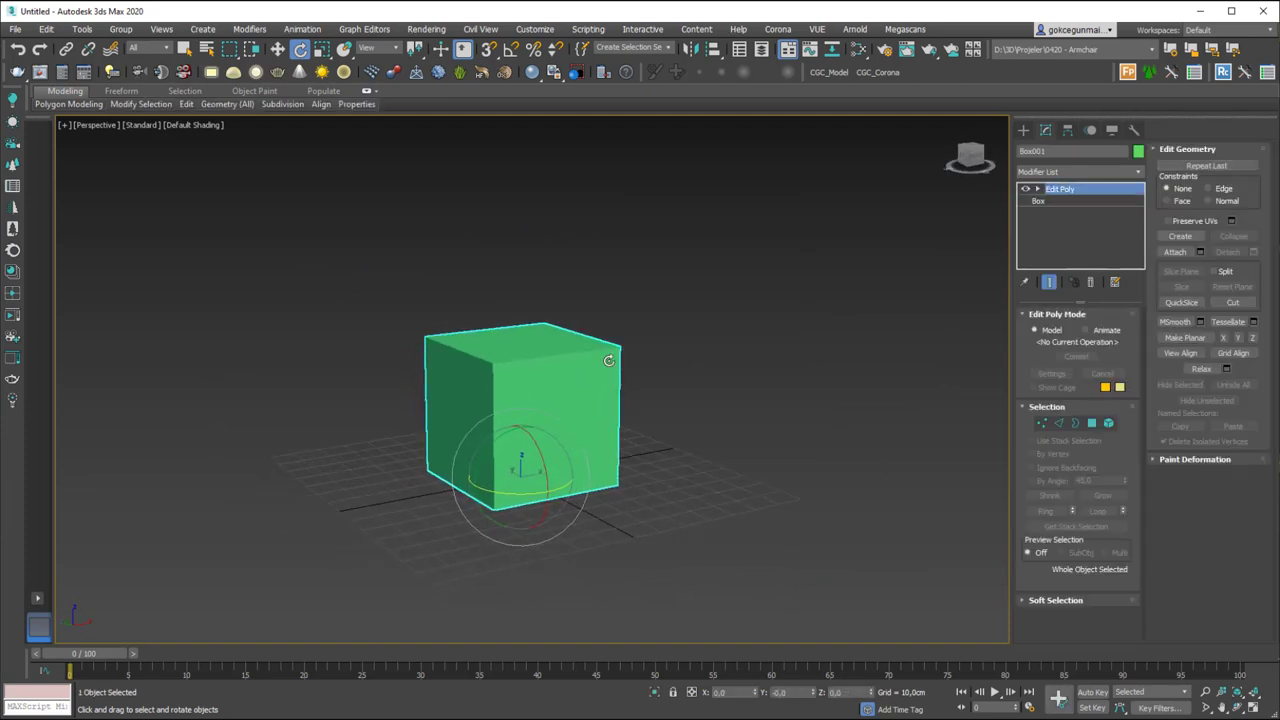
Scale the green box's front face up into a large plane
left_click(1091, 423)
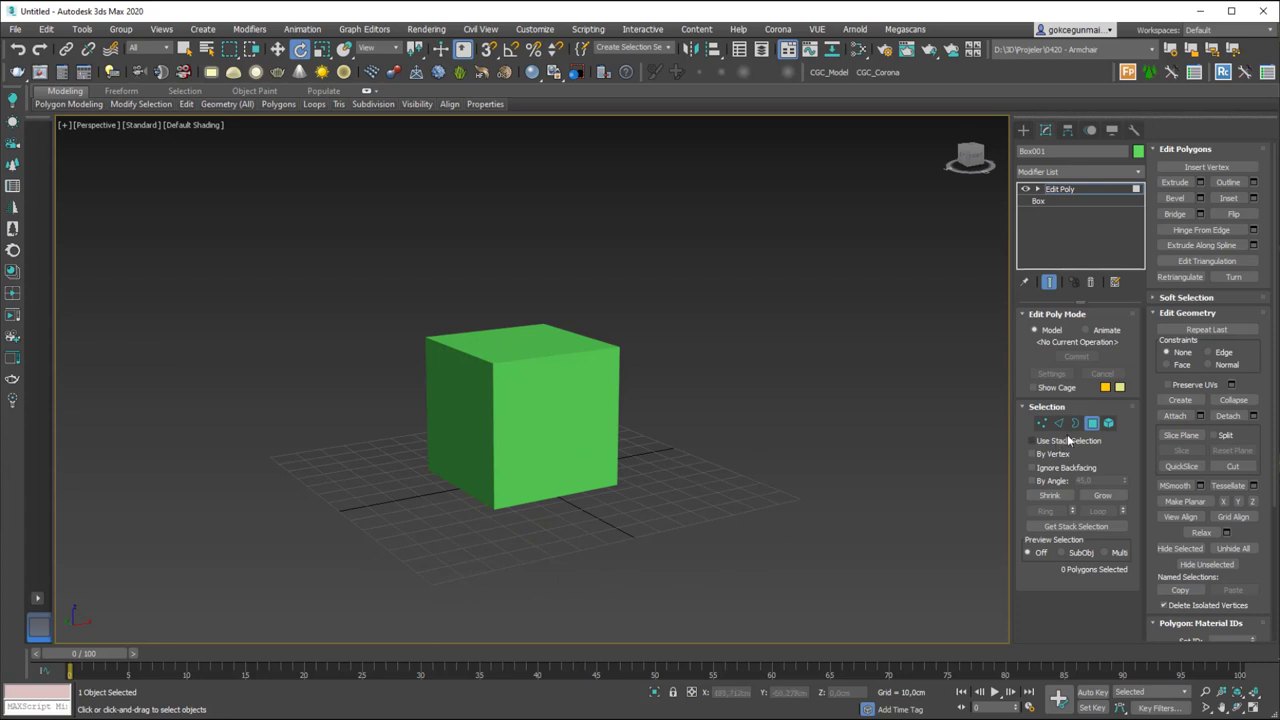
left_click(543, 432)
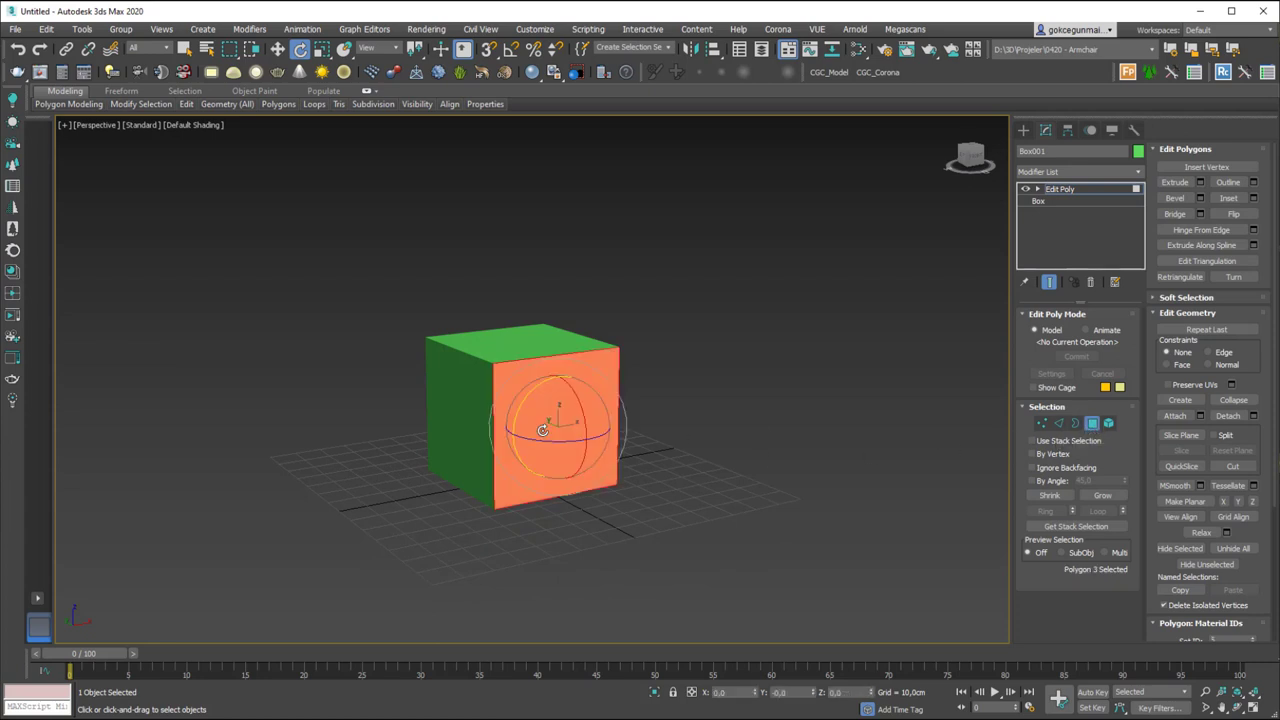
key("q")
left_click_drag(558, 423, 557, 364)
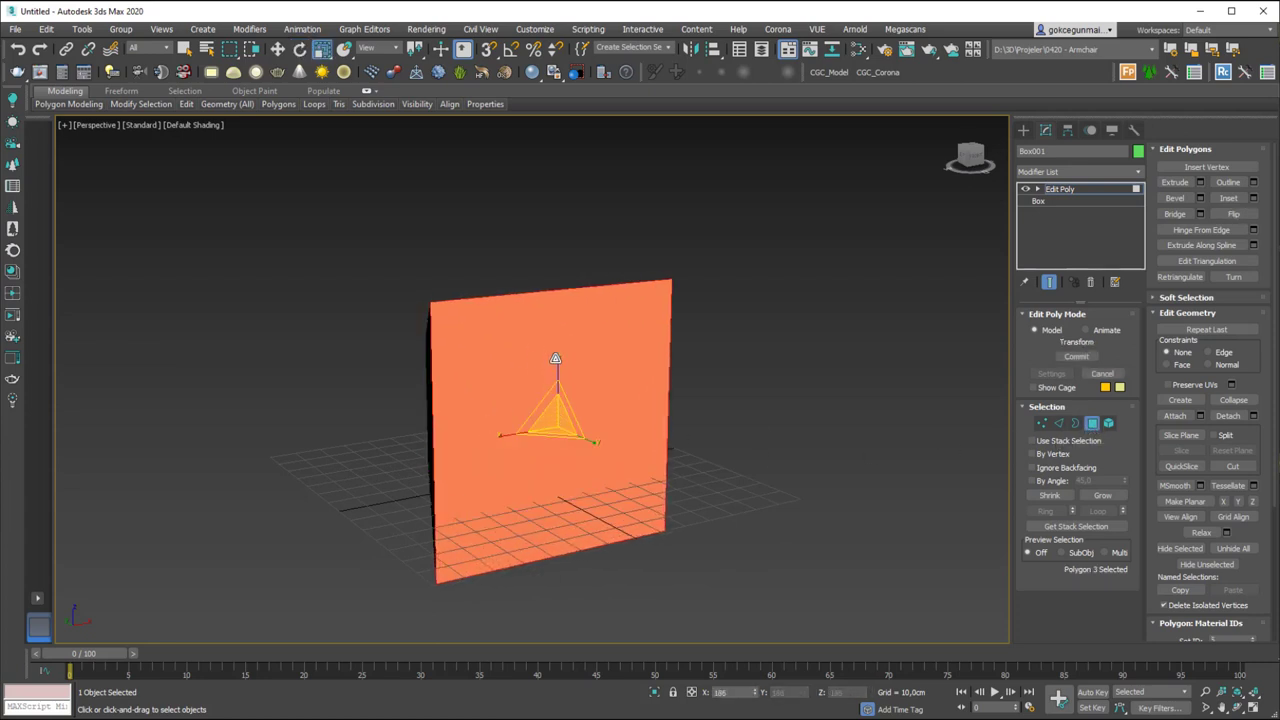
Non-uniformly scale the box back into a cube shape
left_click(1058, 189)
middle_click_drag(543, 440, 612, 402, "alt")
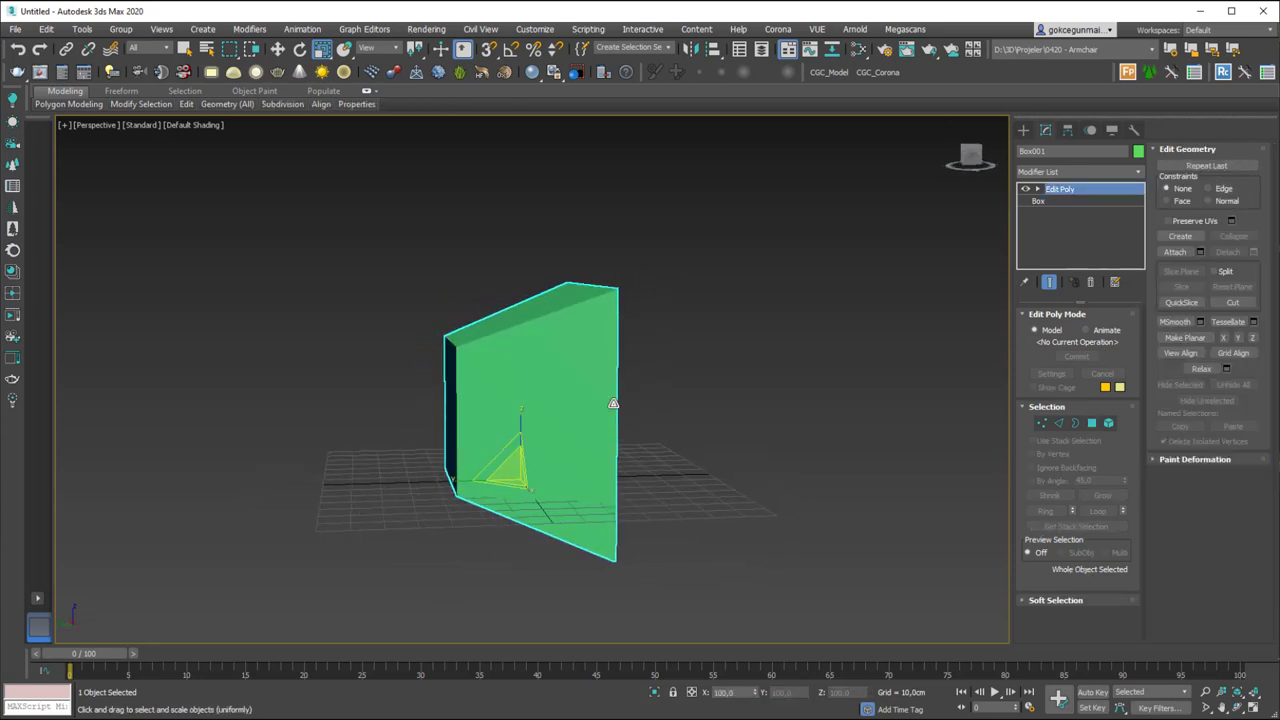
double_click(706, 692)
middle_click_drag(680, 445, 613, 449, "alt")
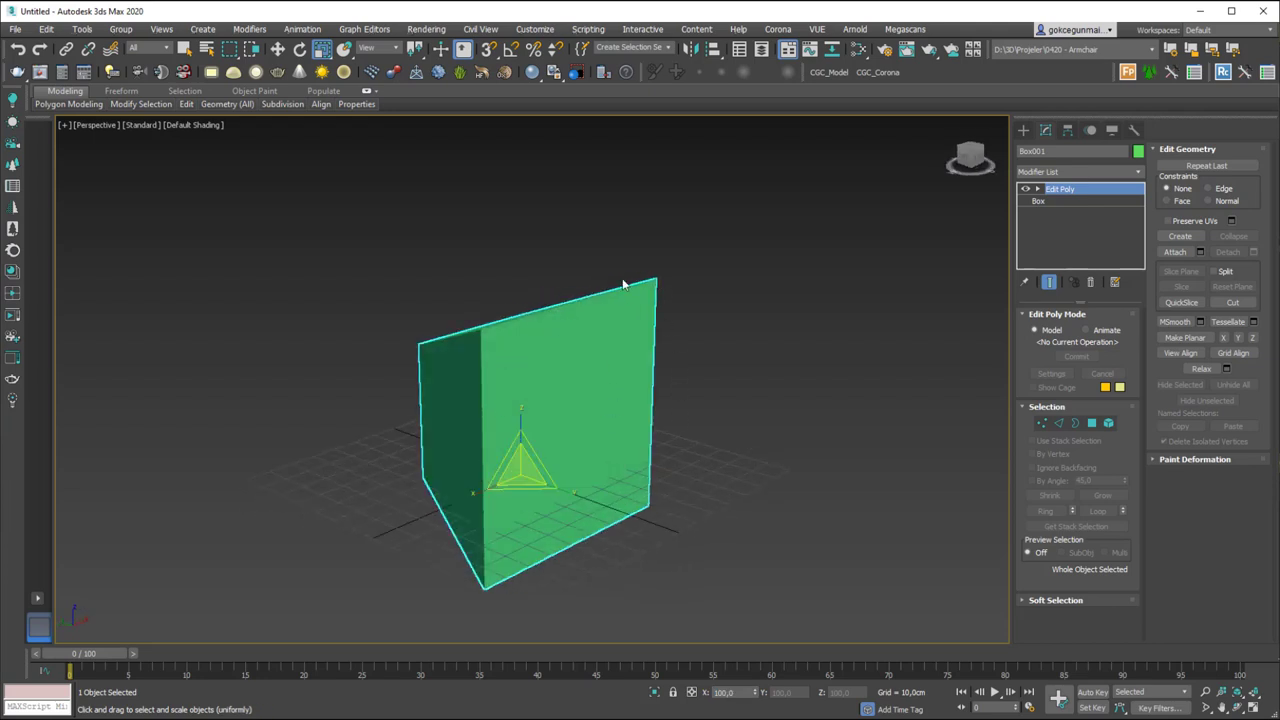
key("r")
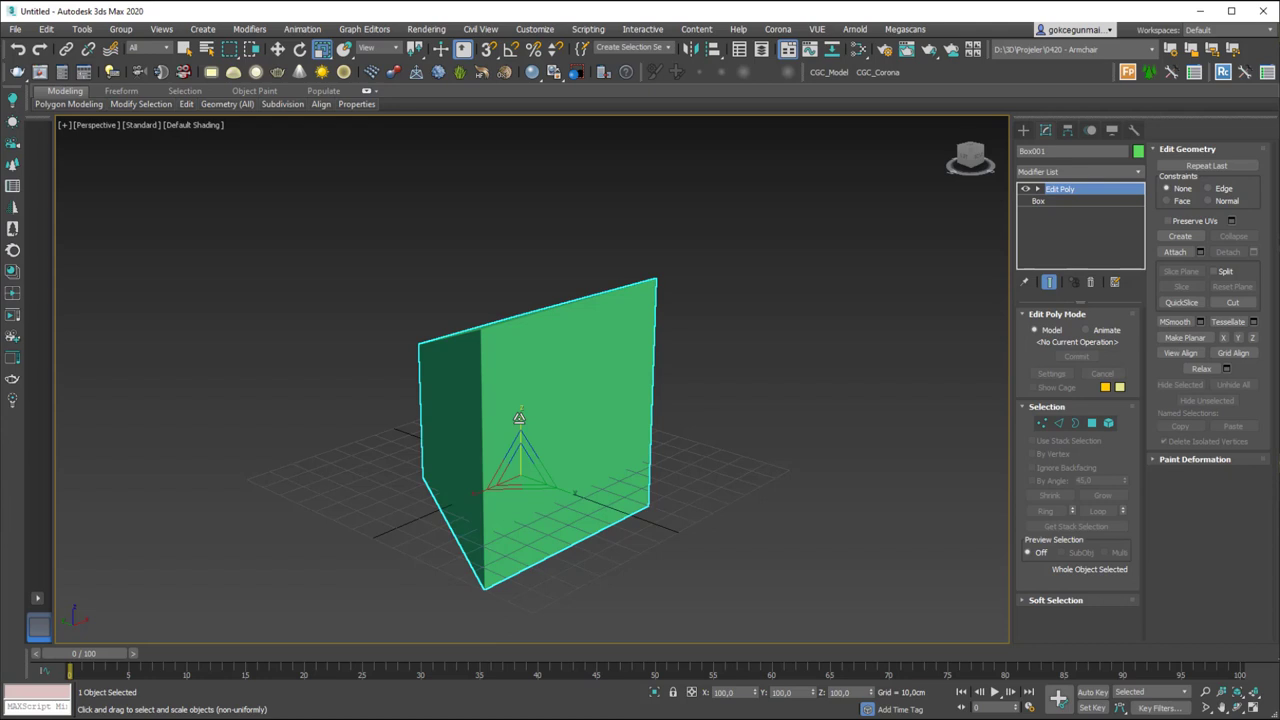
left_click_drag(519, 418, 626, 380)
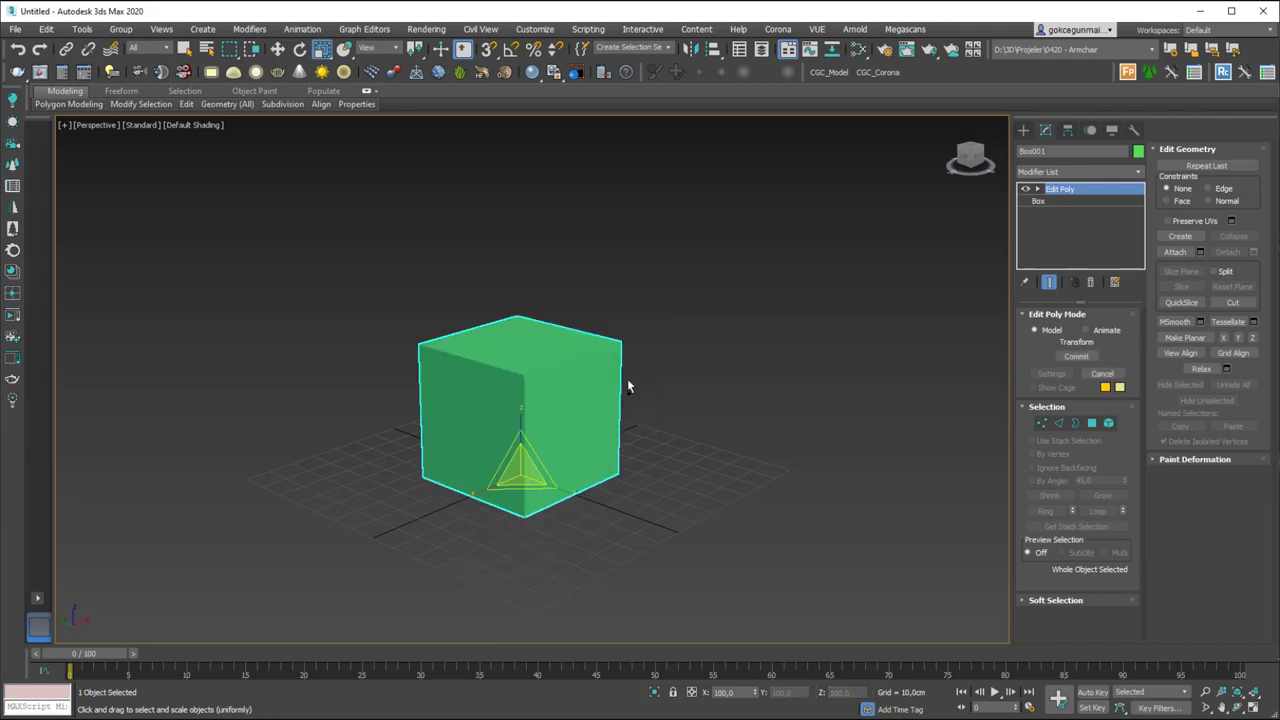
Remove Edit Poly from Box001 and enter 120 in the uniform X scale field
left_click(1094, 284)
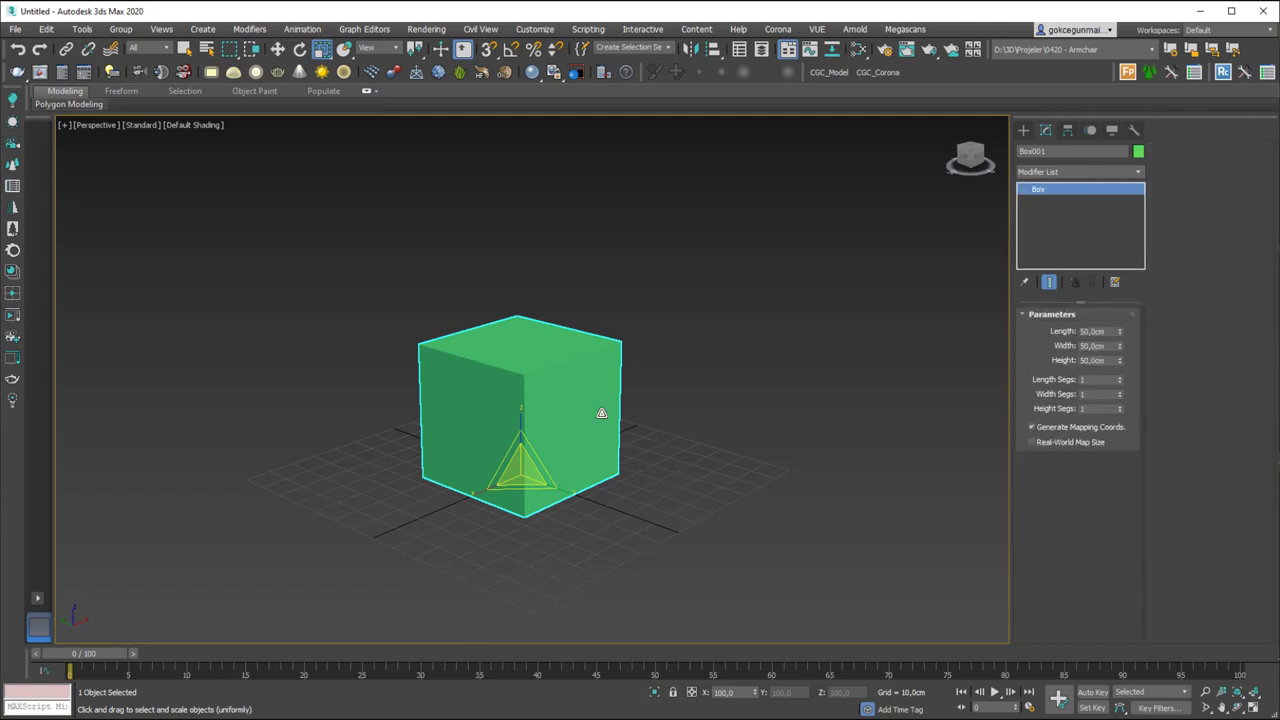
middle_click_drag(578, 406, 577, 463, "alt")
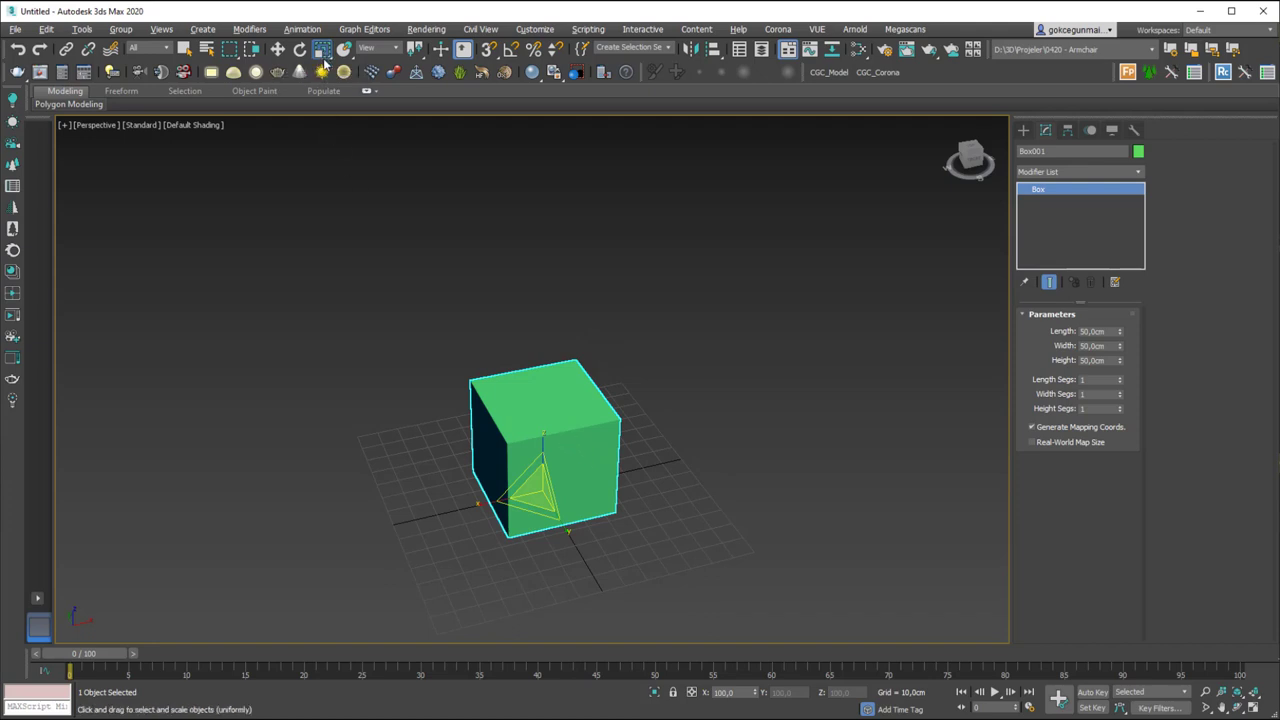
mouse_move(322, 50)
left_mouse_down()
mouse_move(324, 100)
mouse_move(323, 56)
left_mouse_up()
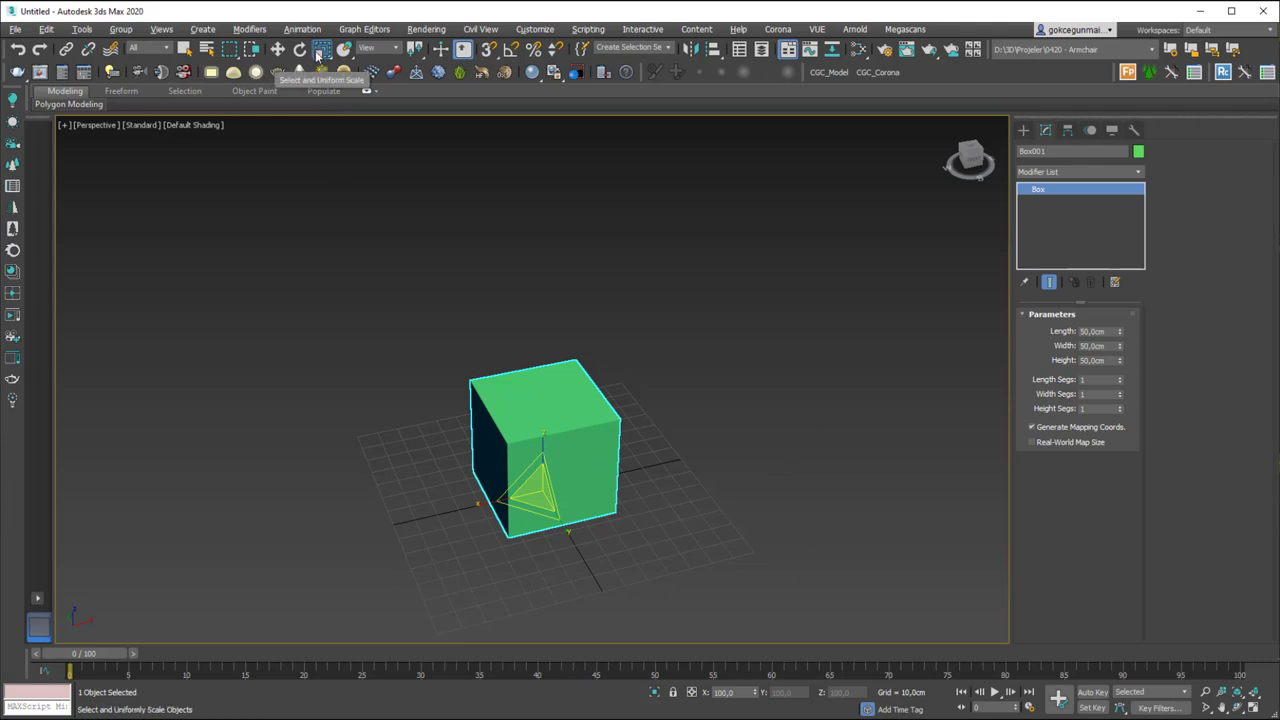
left_click(738, 692)
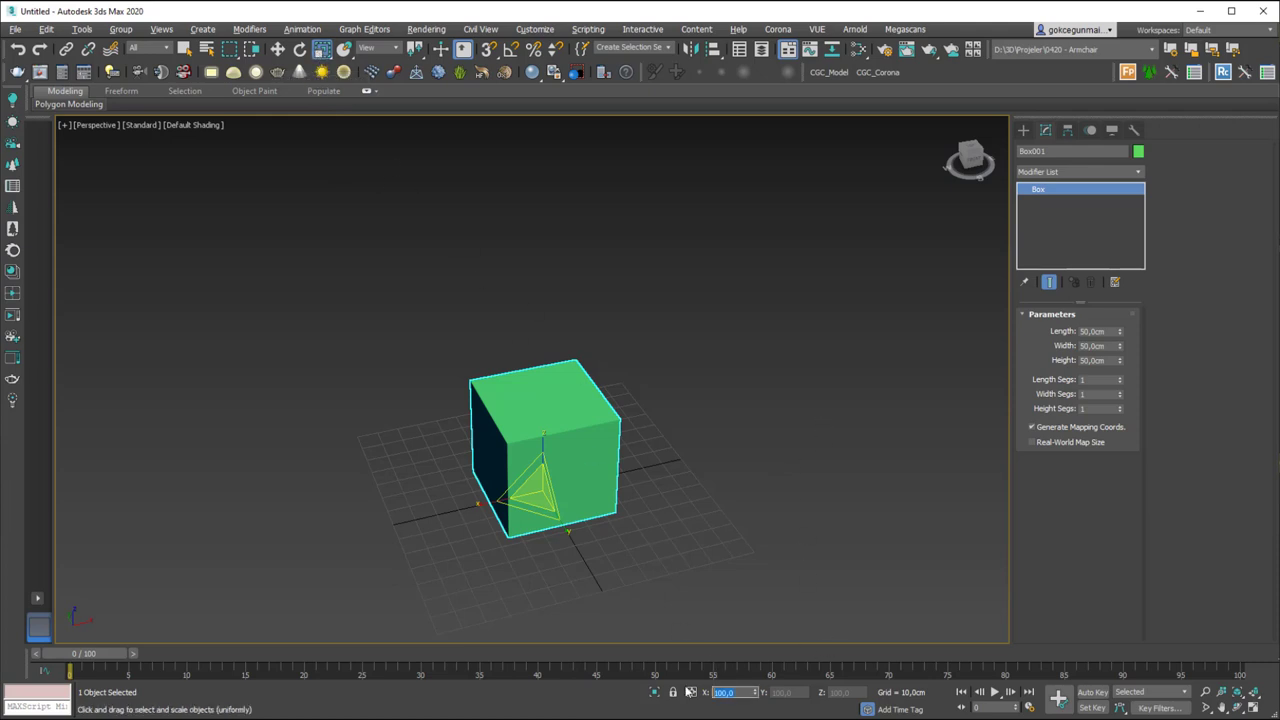
type("120")
key("Return")
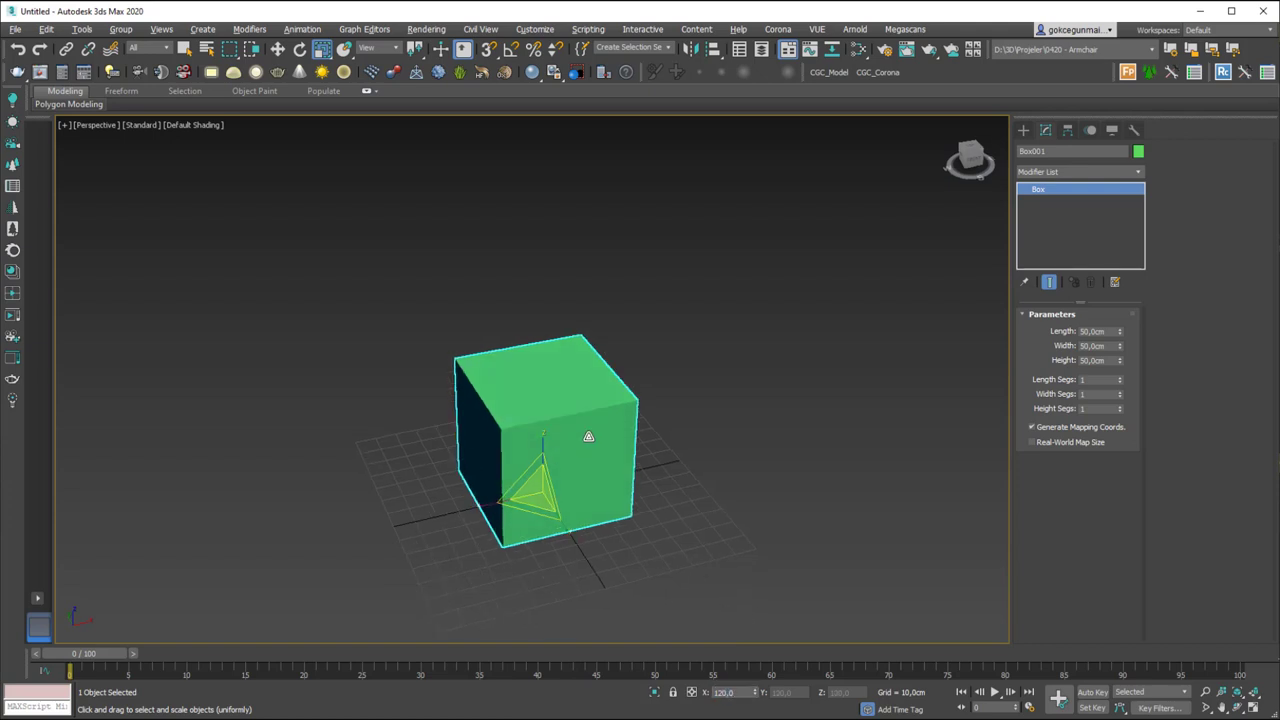
middle_click_drag(589, 437, 610, 464, "alt")
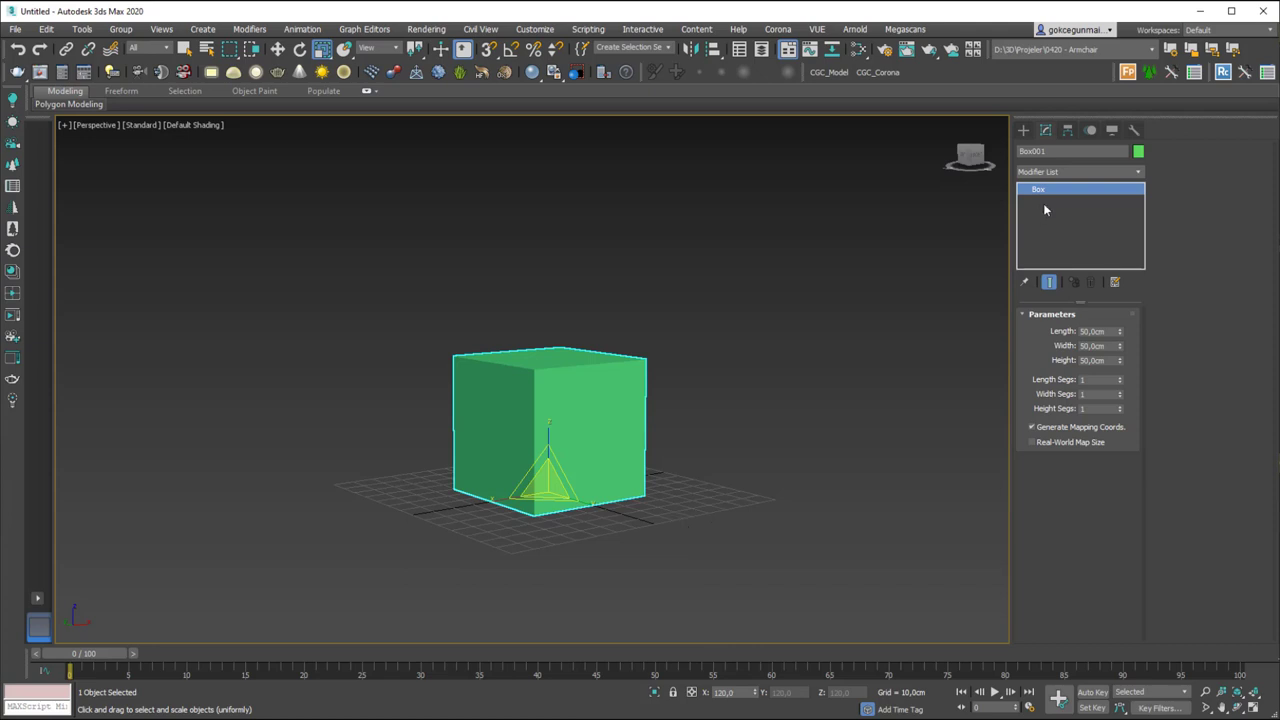
Create a Teapot standard primitive beside the green box
left_click(1023, 130)
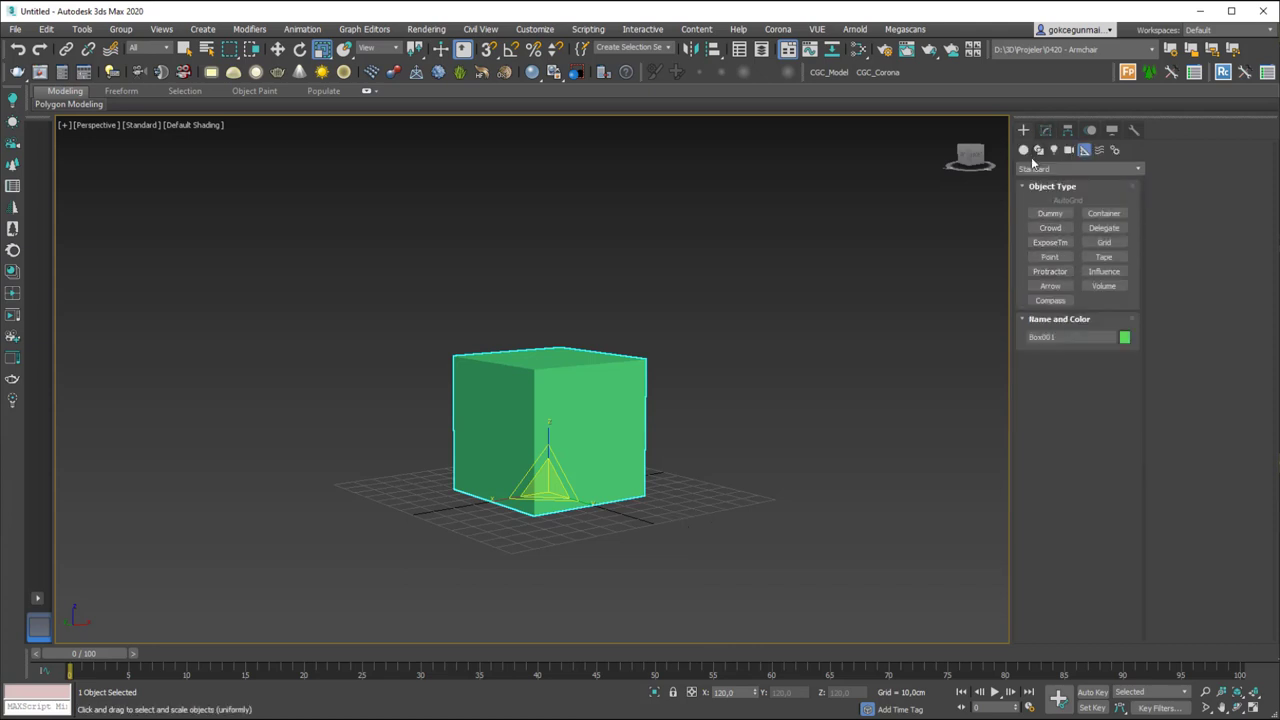
left_click(1023, 150)
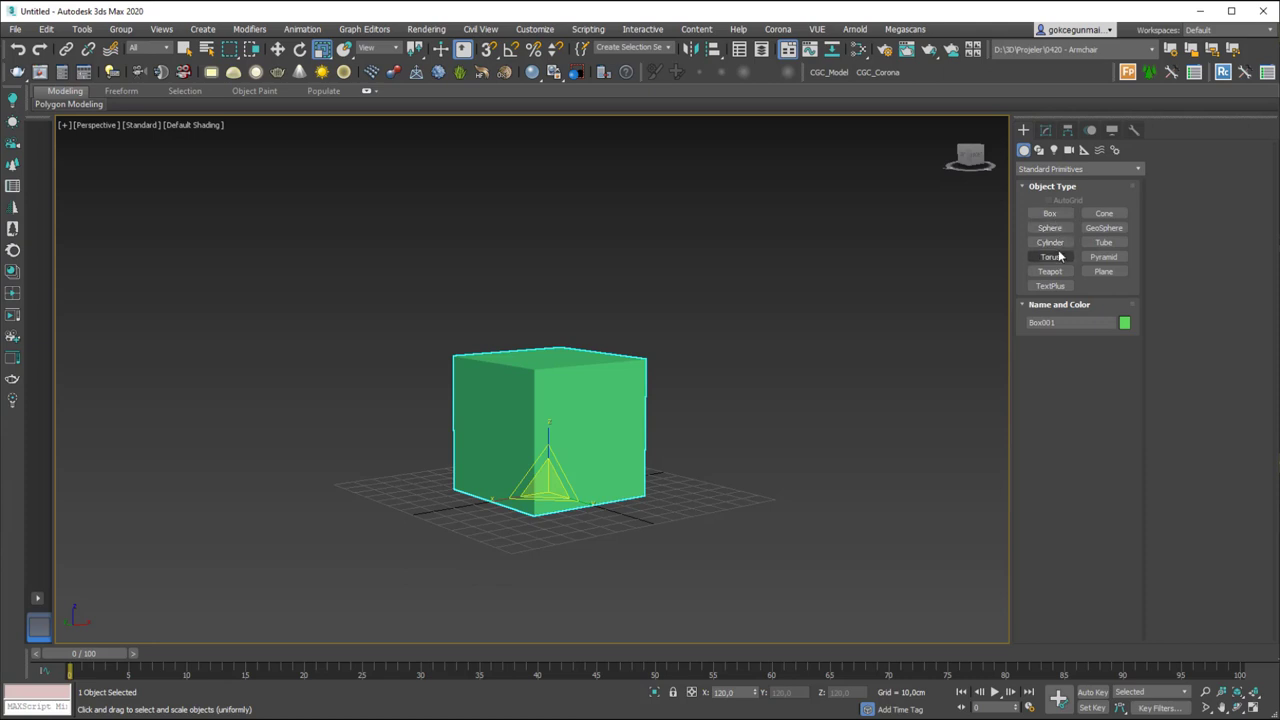
left_click(1050, 271)
middle_click_drag(600, 440, 649, 457, "alt")
left_click_drag(671, 452, 731, 451)
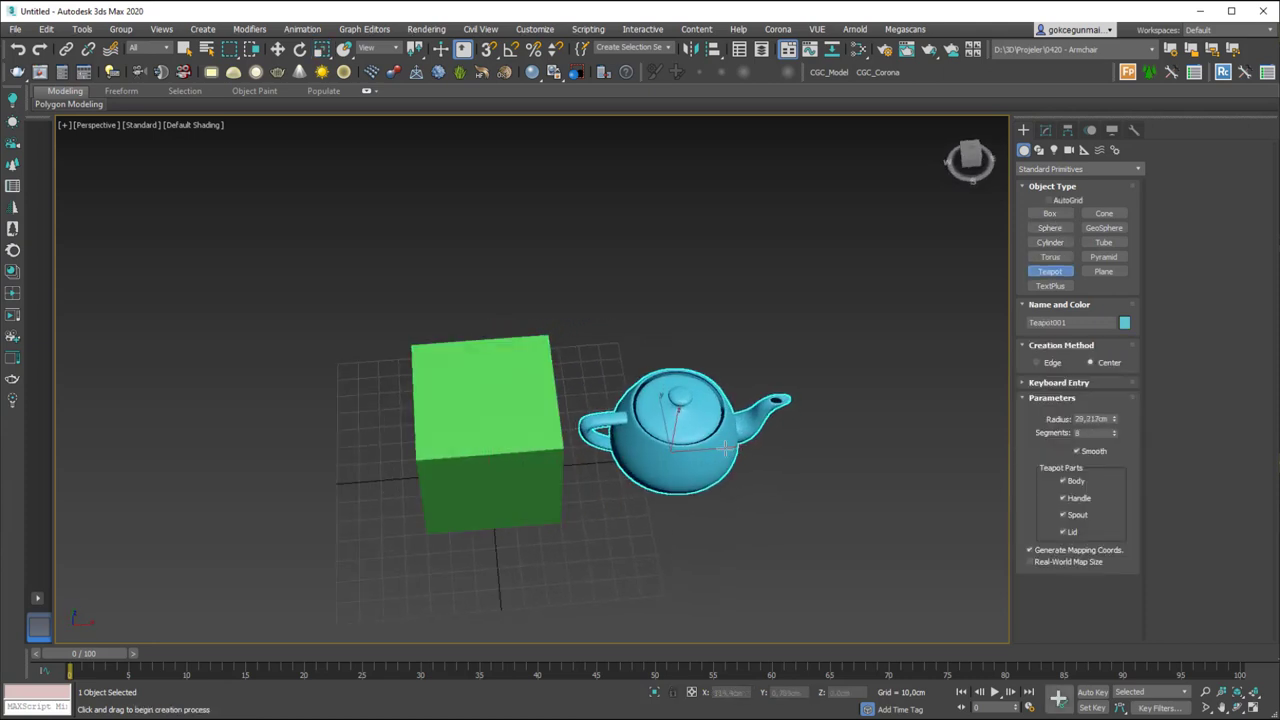
Set the teapot's X scale to 120 percent so it matches the box
key("r")
middle_click_drag(690, 455, 700, 517, "alt")
left_click(730, 692)
type("1")
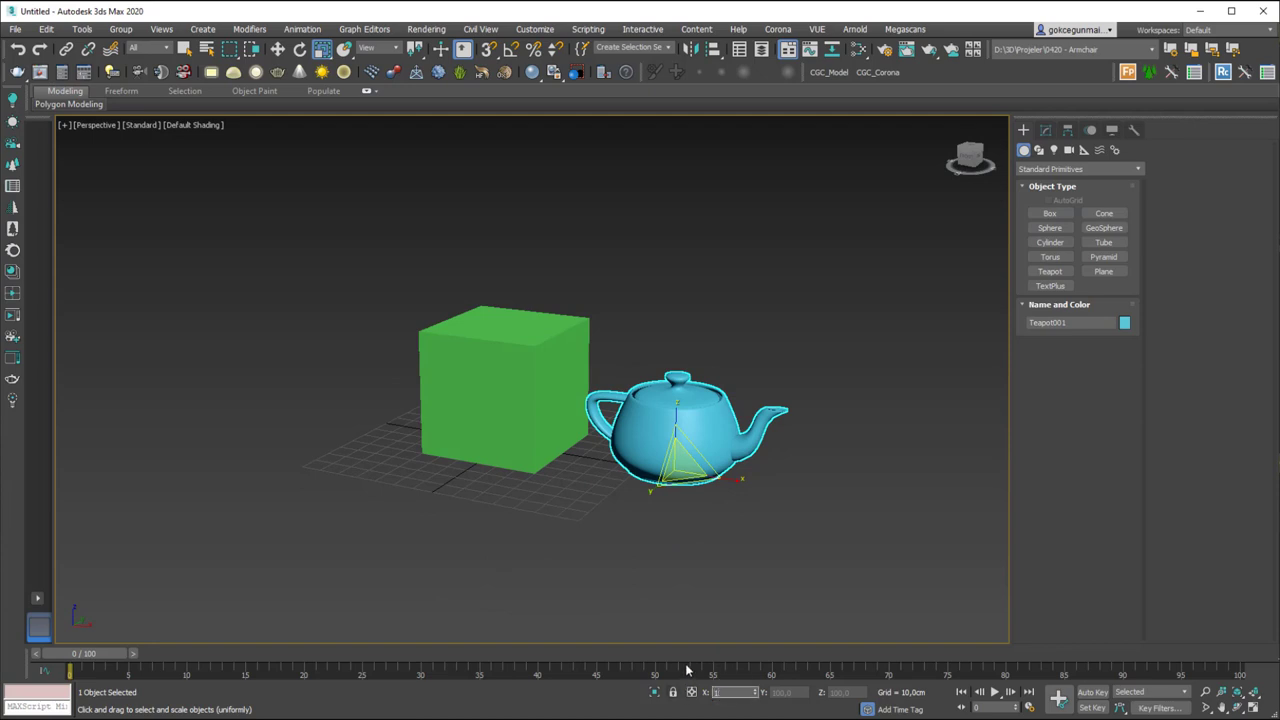
type("20")
key("Return")
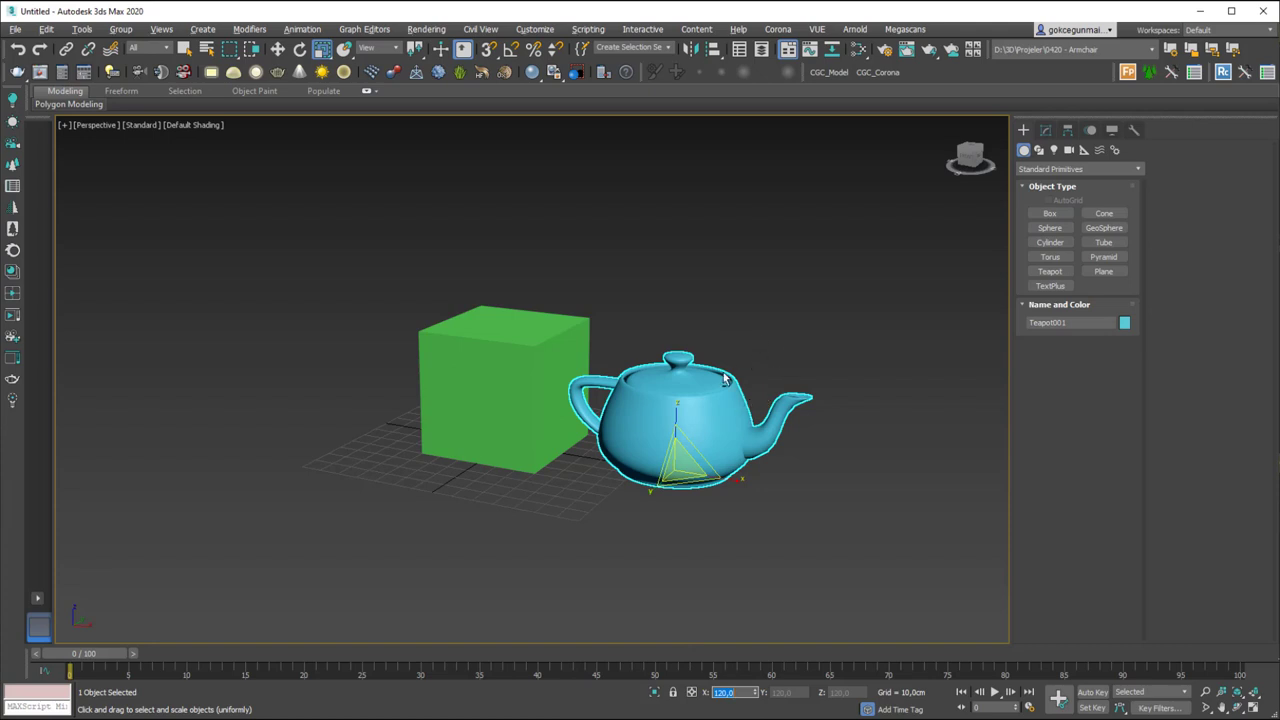
Stretch the teapot along X to roughly 240 percent, leaving Y and Z at 120
middle_click_drag(726, 378, 690, 401, "alt")
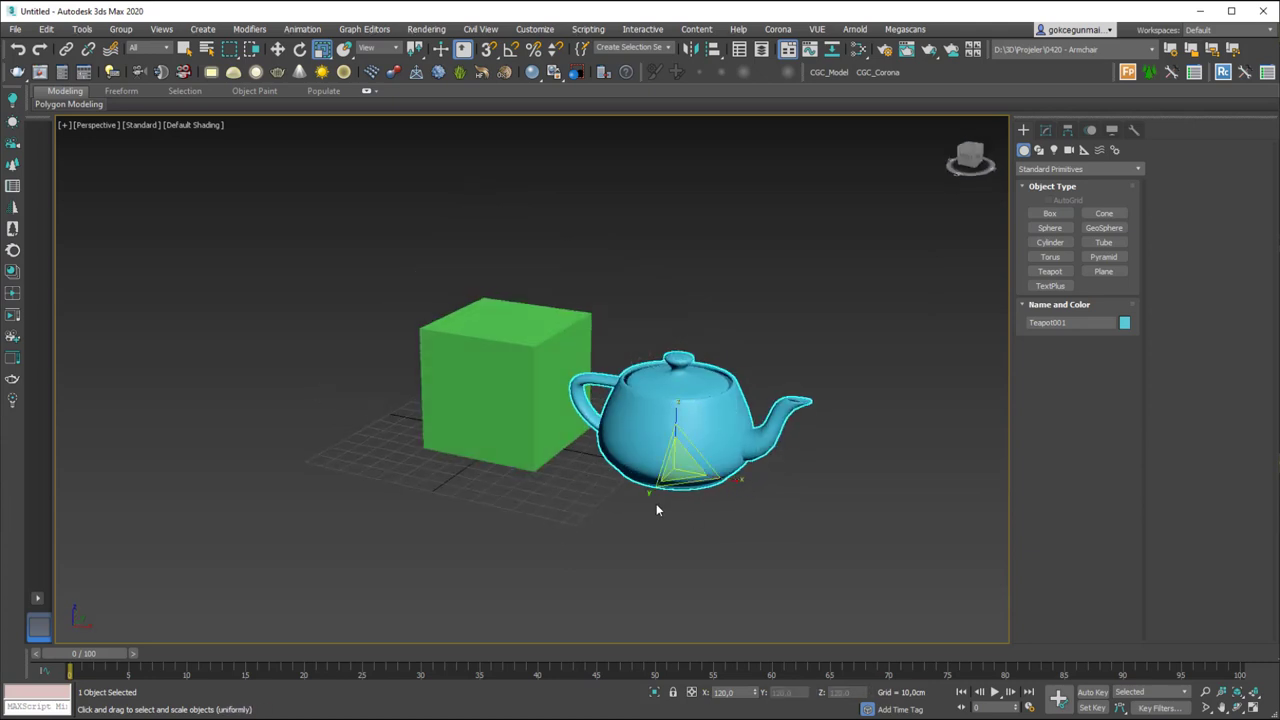
mouse_move(651, 491)
middle_mouse_down("alt")
mouse_move(674, 503)
mouse_move(634, 503)
middle_mouse_up("alt")
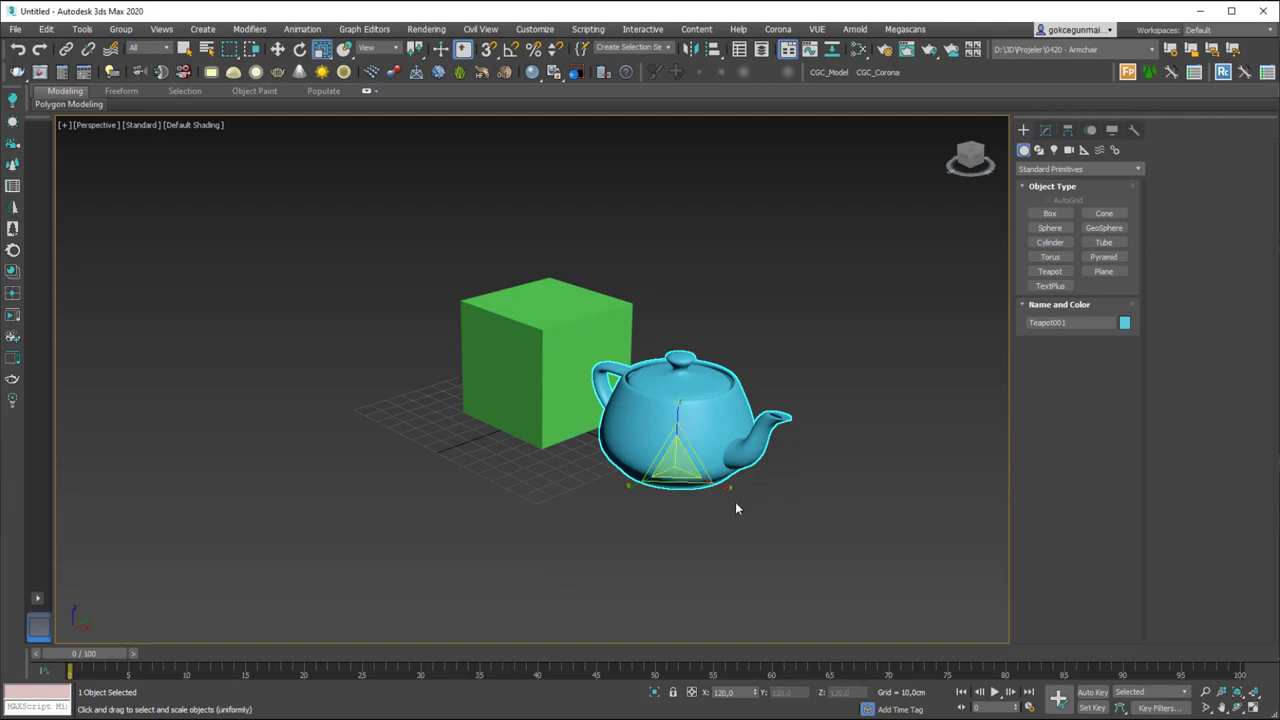
left_click_drag(726, 486, 777, 505)
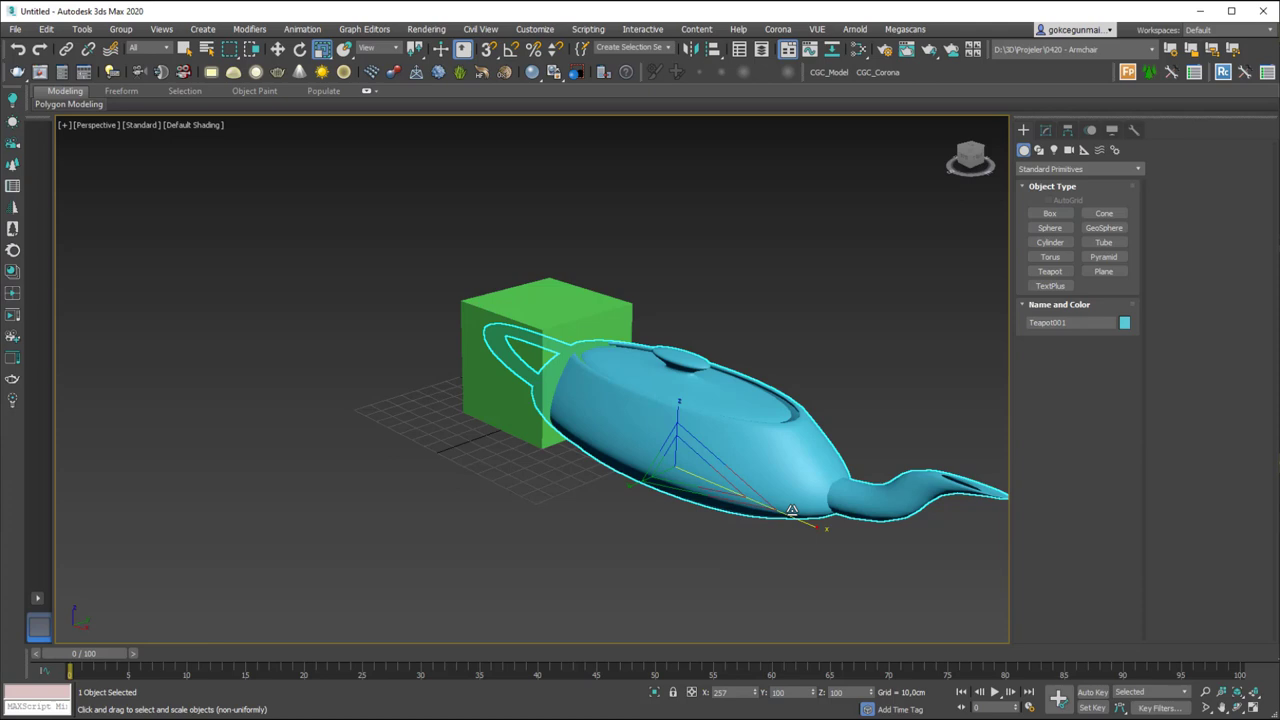
left_click_drag(792, 510, 768, 501)
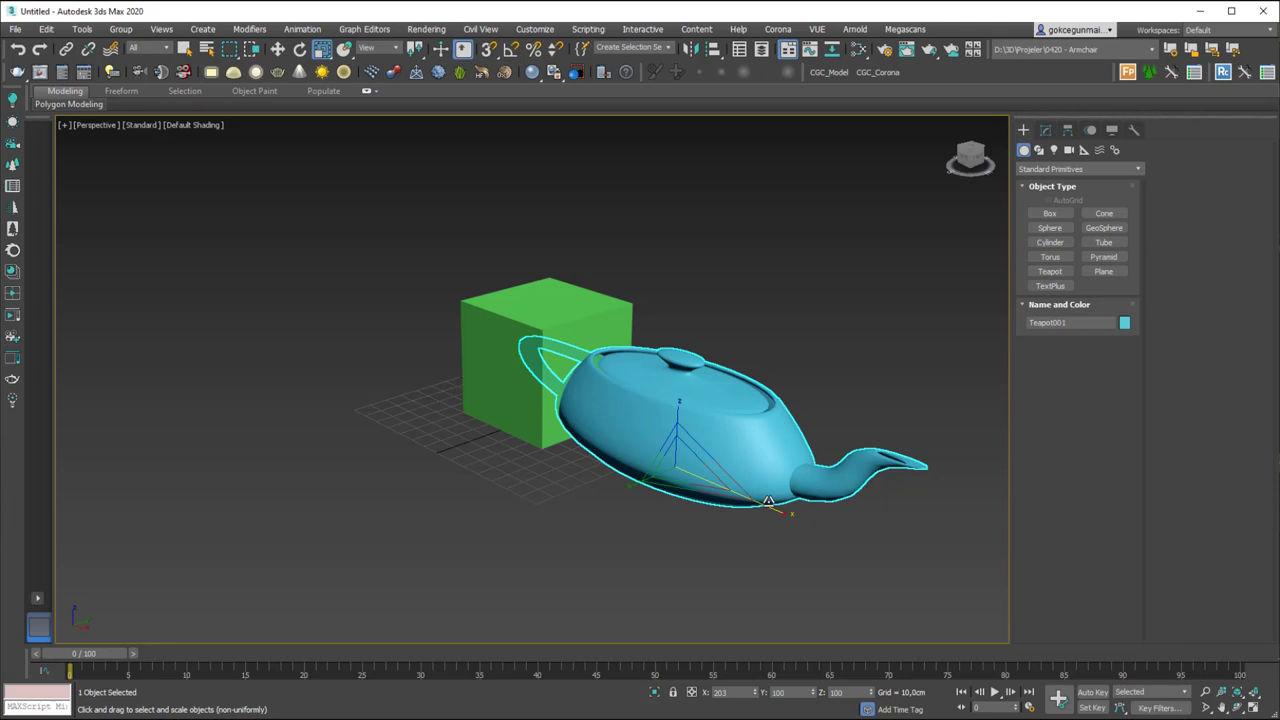
left_click_drag(768, 501, 767, 500)
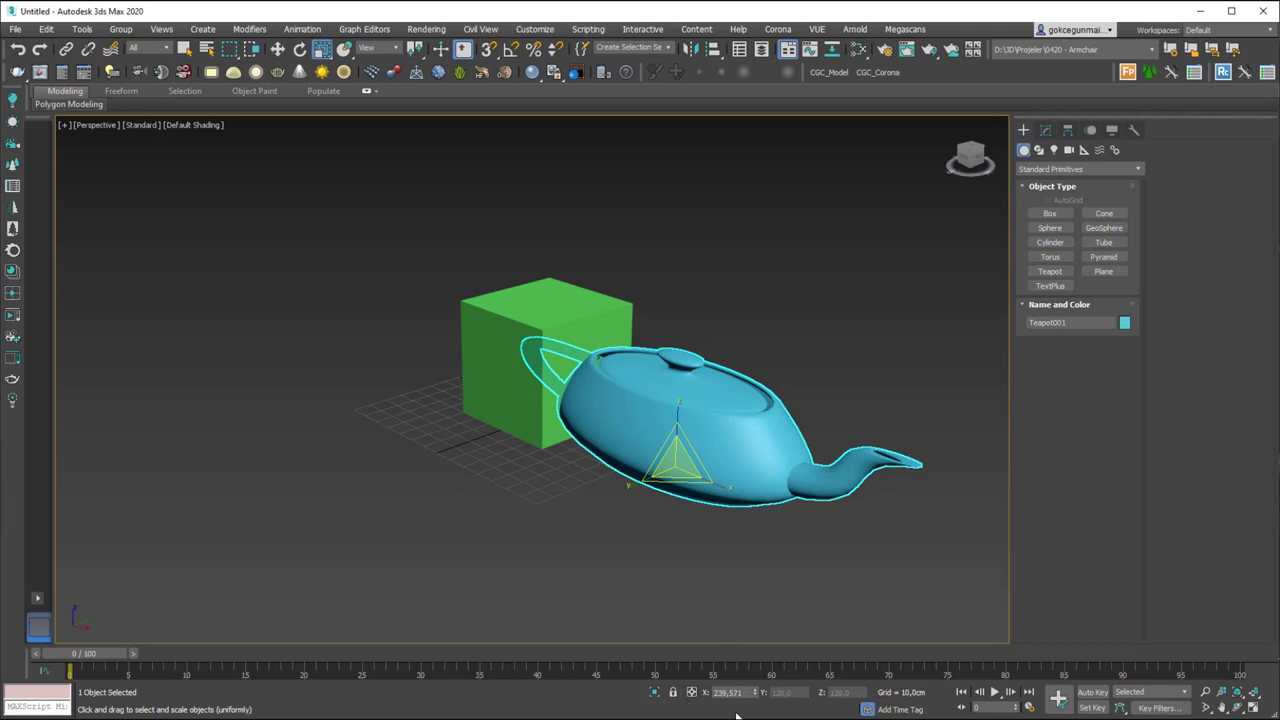
Undo the X stretch and set the teapot's X scale to 170
key("ctrl+z")
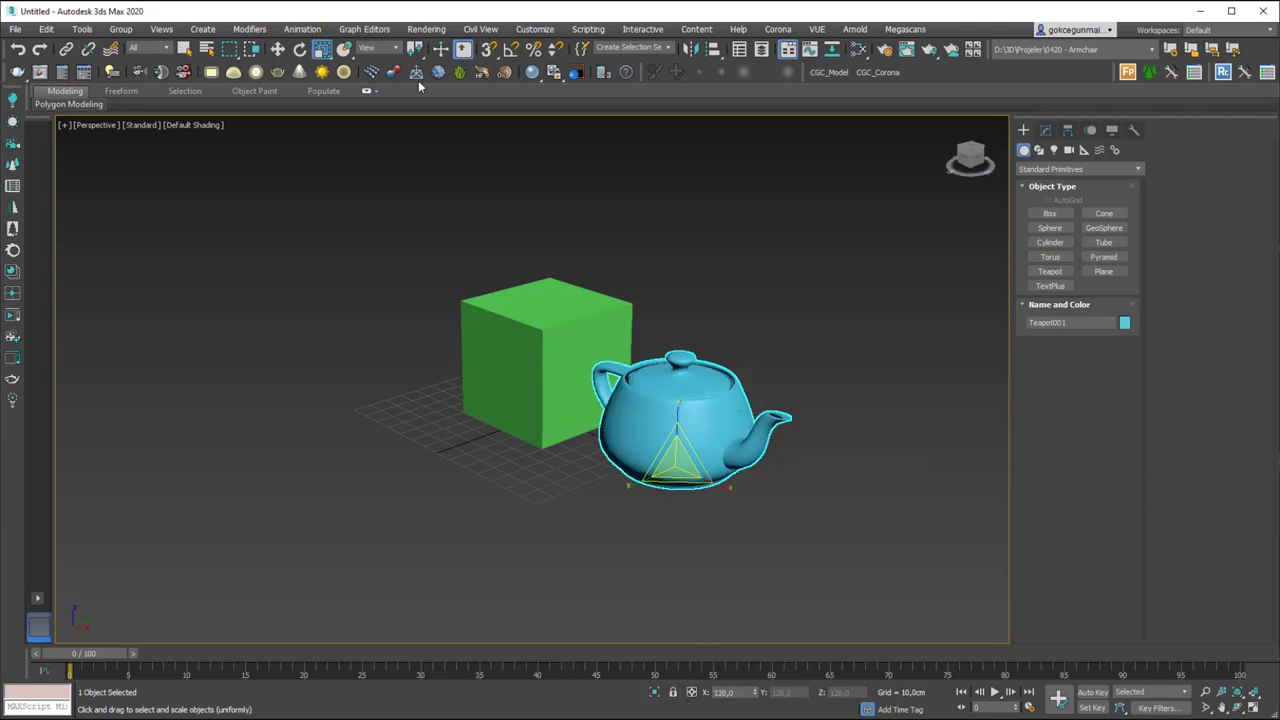
left_click_drag(321, 48, 322, 95)
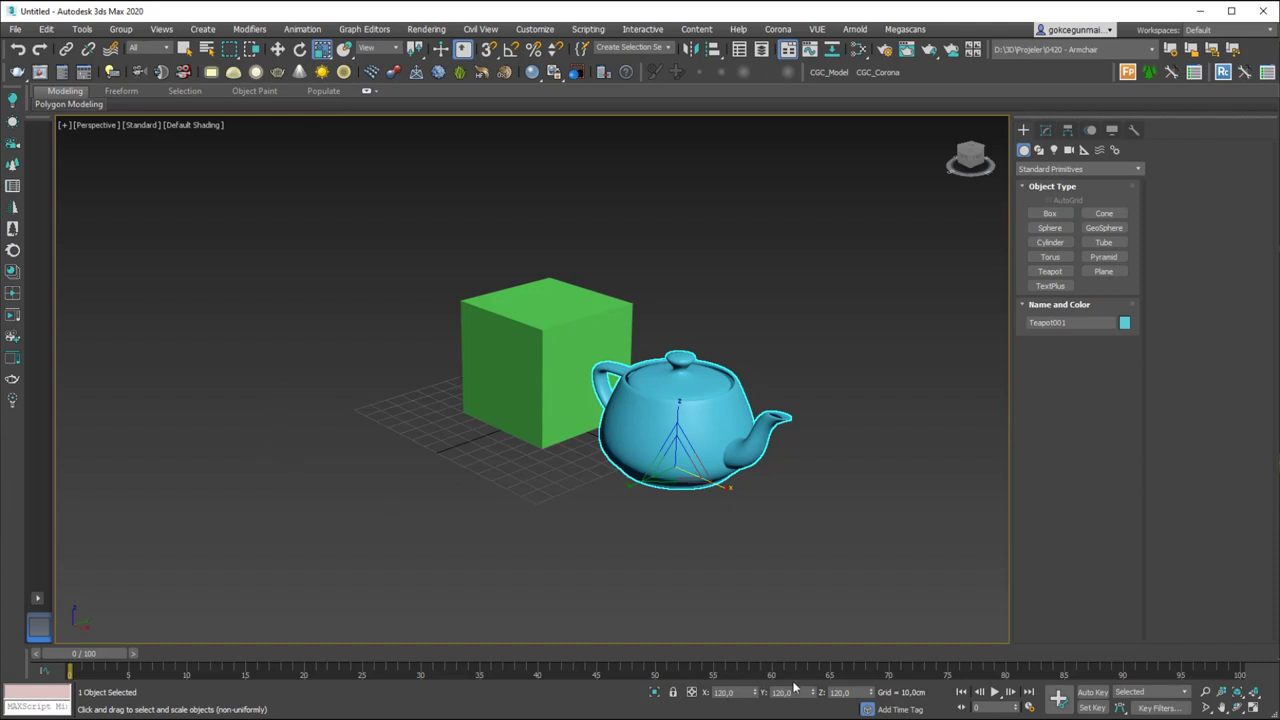
left_click(853, 693)
left_click(725, 692)
type("170")
key("Return")
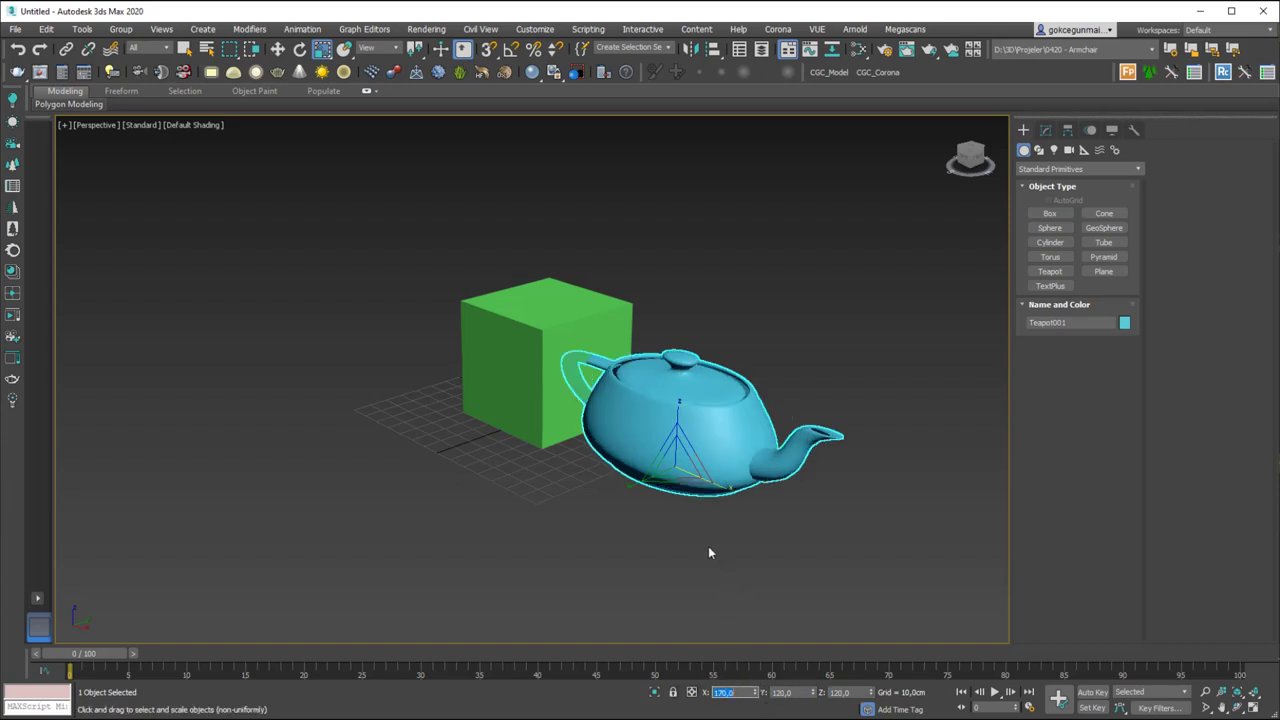
Set the teapot's Z scale to 200
middle_click_drag(630, 384, 662, 467, "alt")
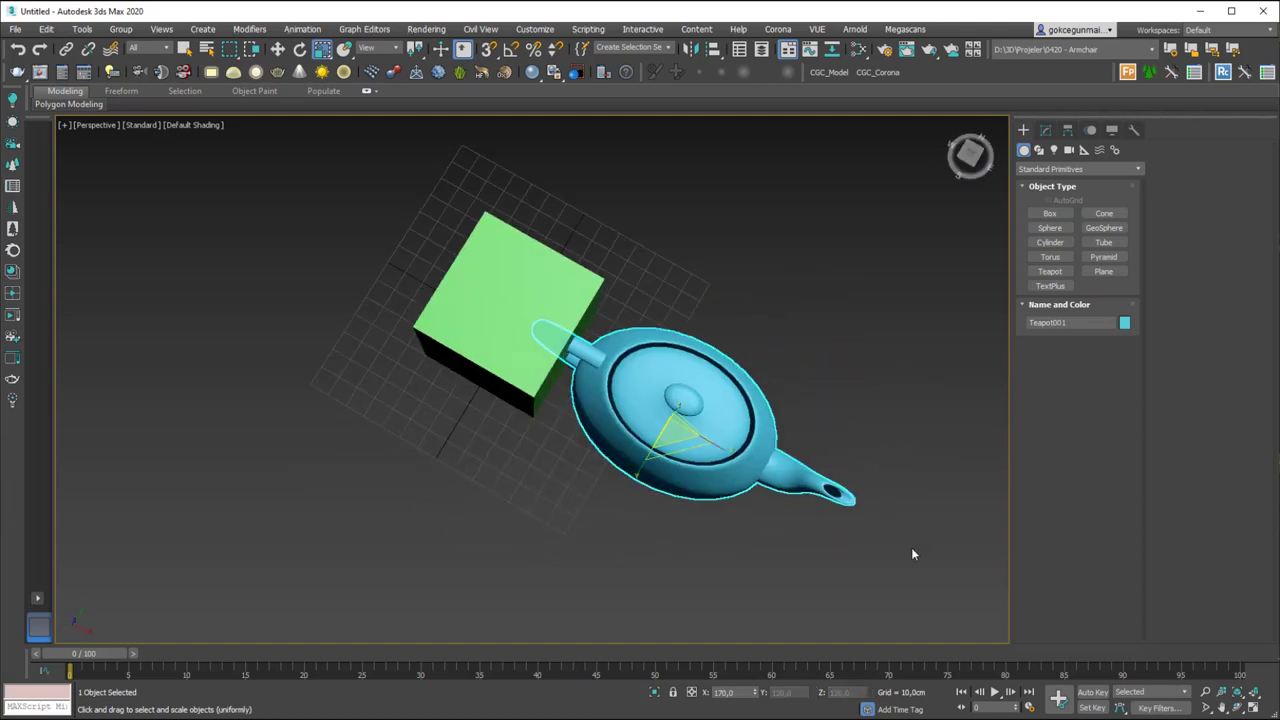
middle_click_drag(373, 135, 810, 430, "alt")
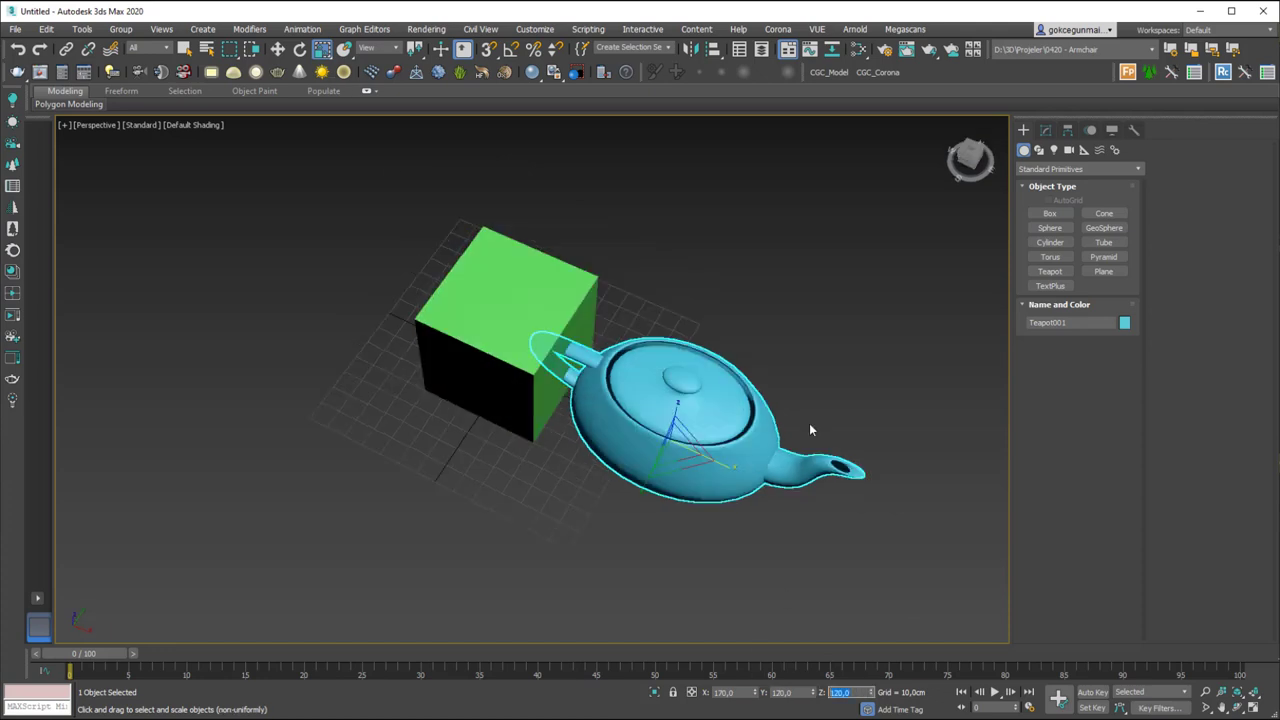
type("00")
key("Return")
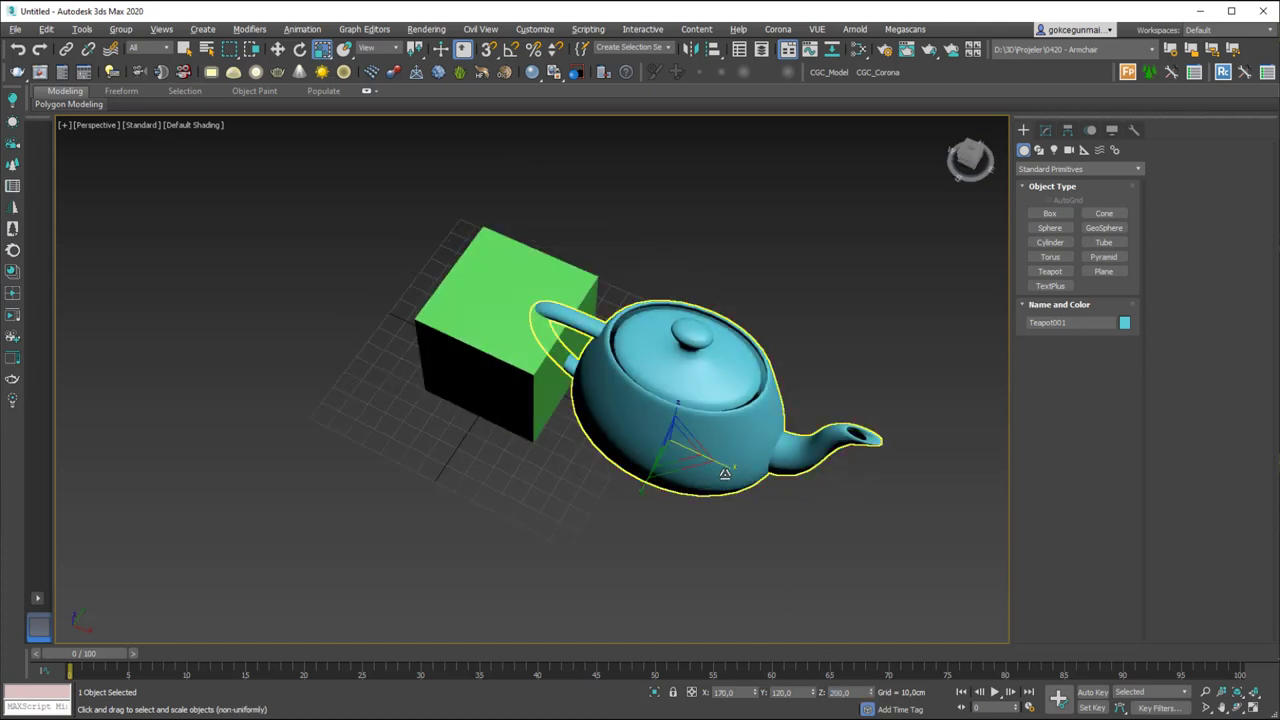
middle_click_drag(784, 409, 677, 435, "alt")
Delete the teapot, then undo to bring it back
key("Delete")
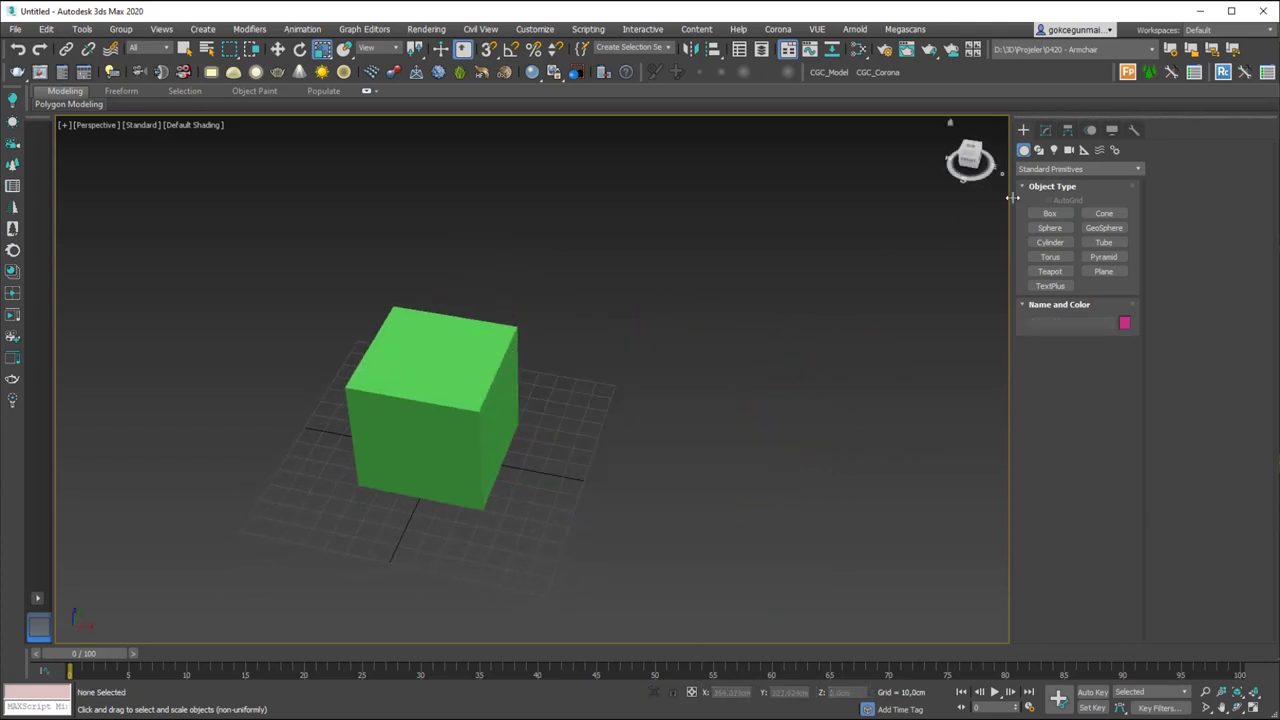
left_click(1050, 271)
key("ctrl+z")
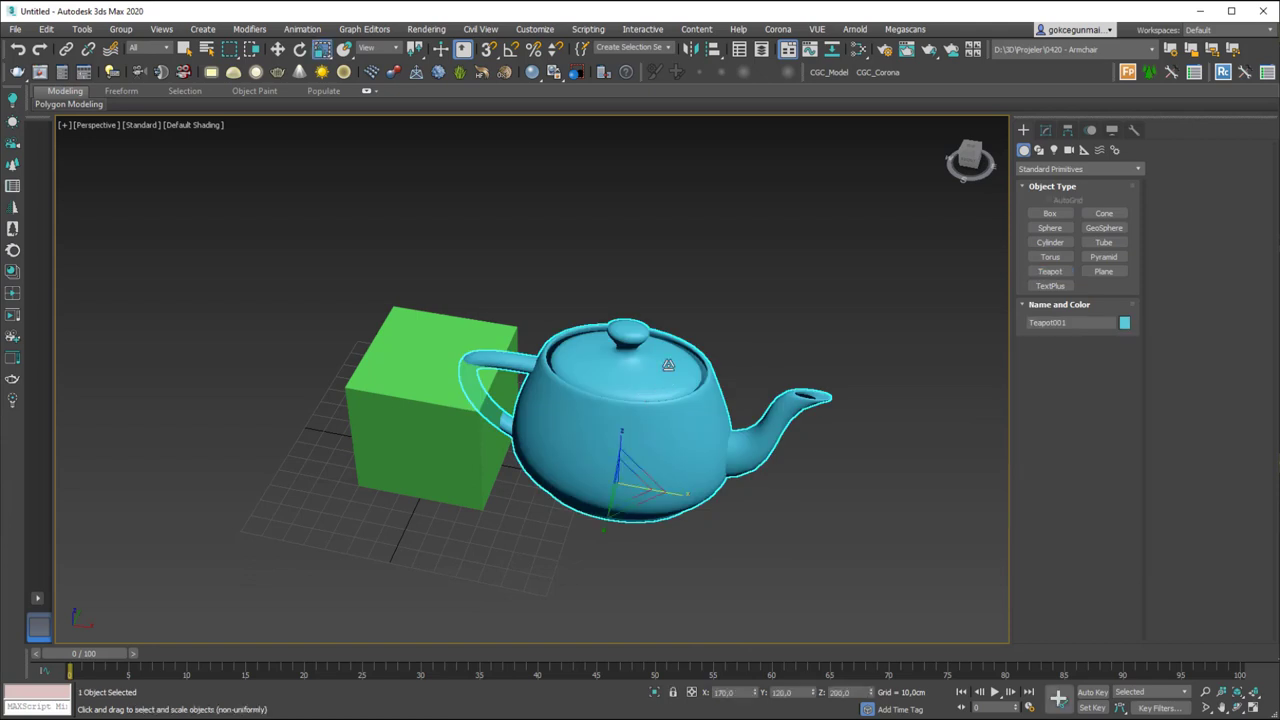
key("r")
Reset the teapot's X, Y and Z scale to 100
double_click(742, 694)
type("100")
key("Tab")
type("100")
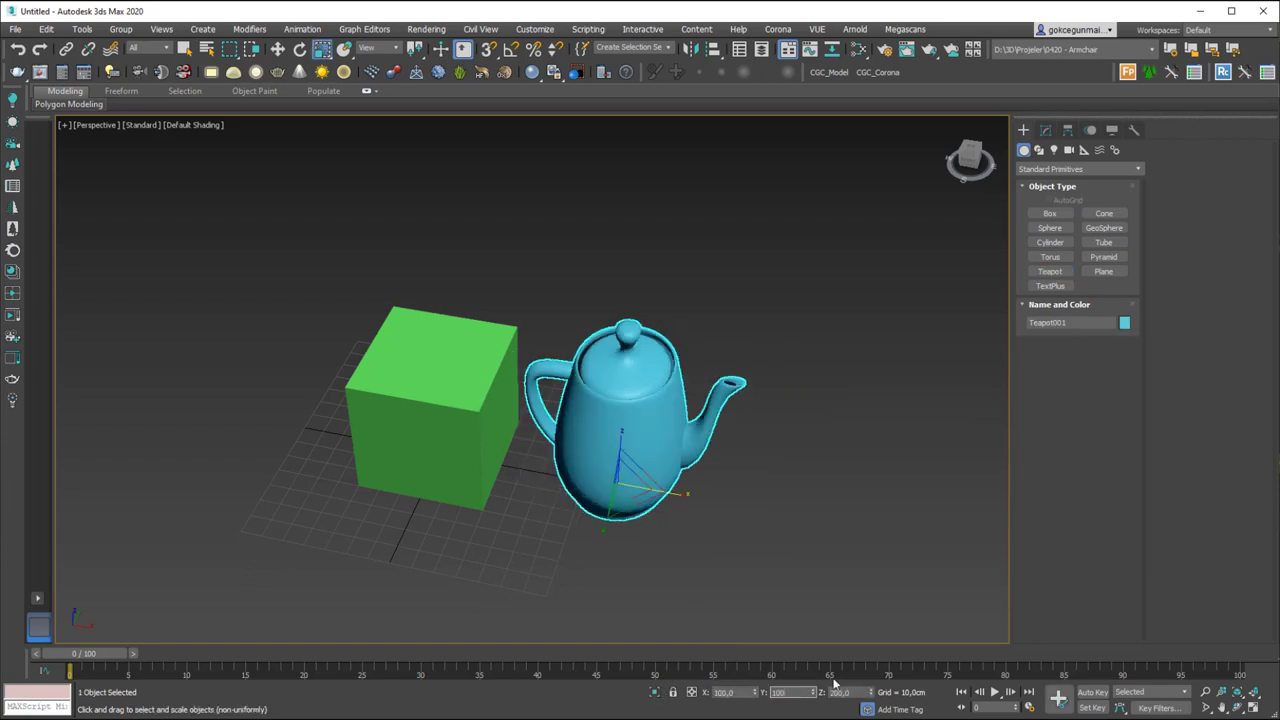
double_click(858, 691)
type("100")
key("Return")
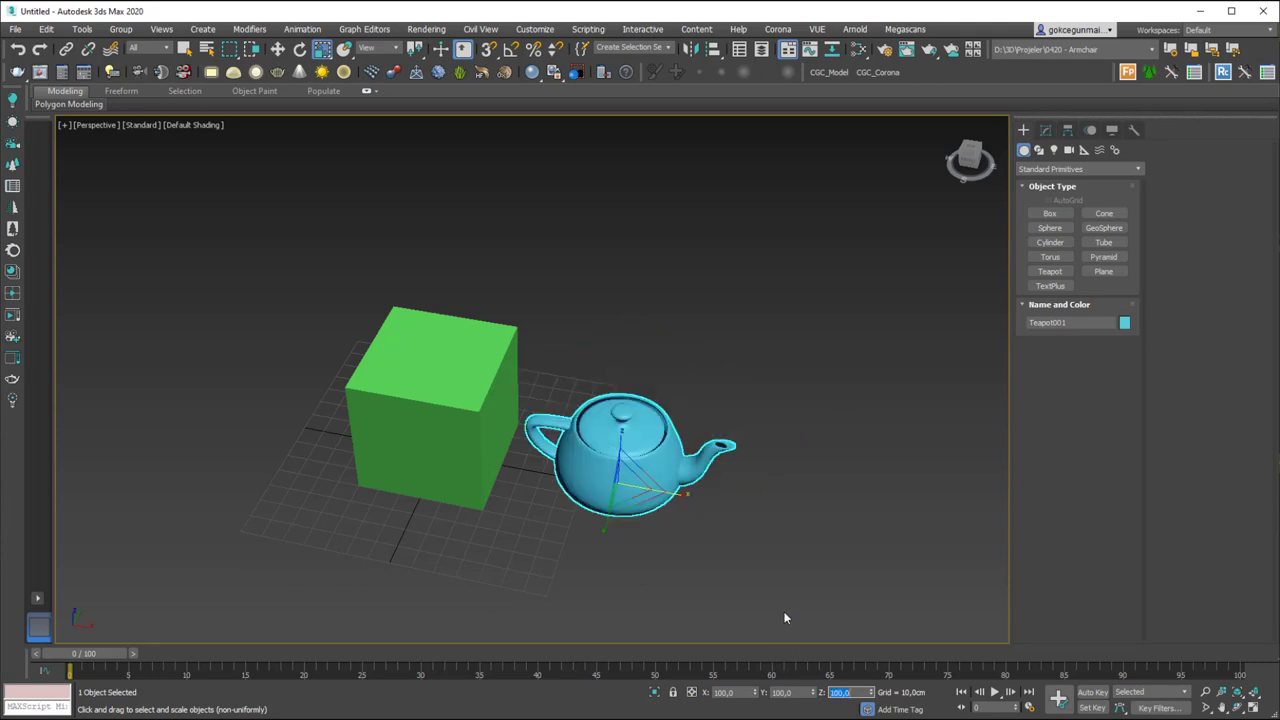
mouse_move(712, 499)
middle_mouse_down("alt")
mouse_move(700, 480)
mouse_move(715, 499)
middle_mouse_up("alt")
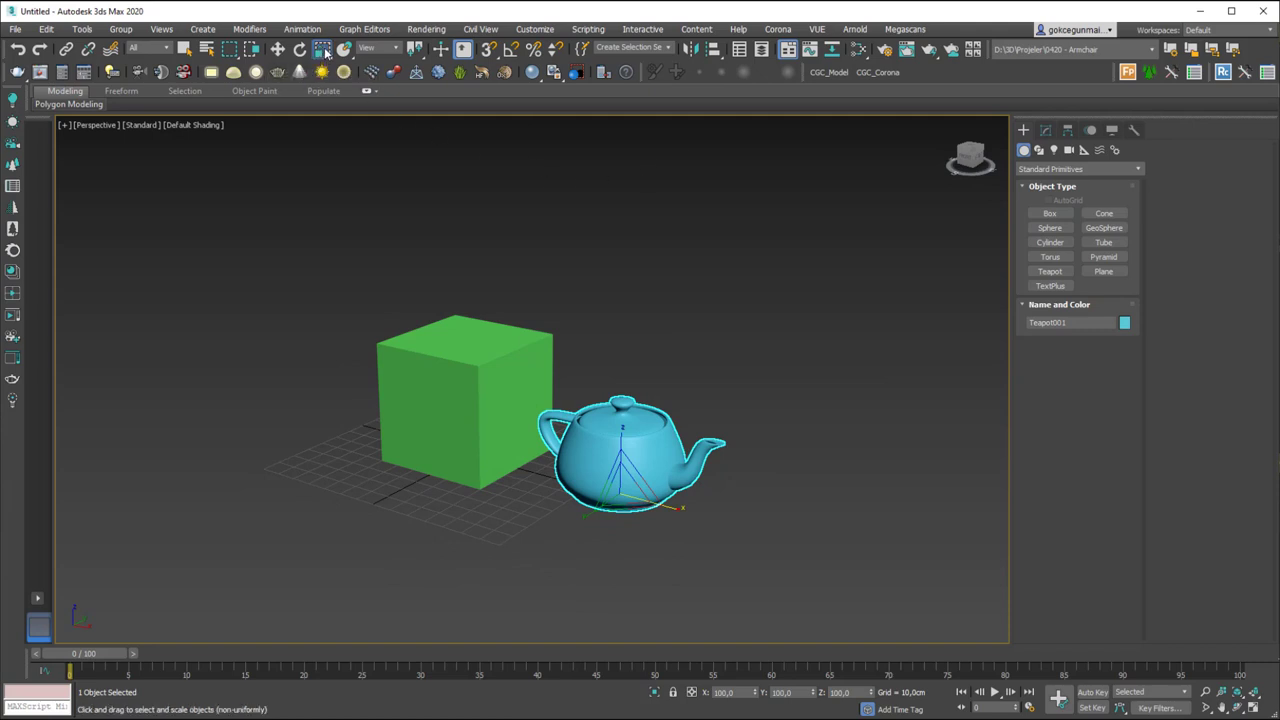
Squash the teapot flat with Select and Squash, then undo back to 100 percent
left_click_drag(321, 49, 326, 116)
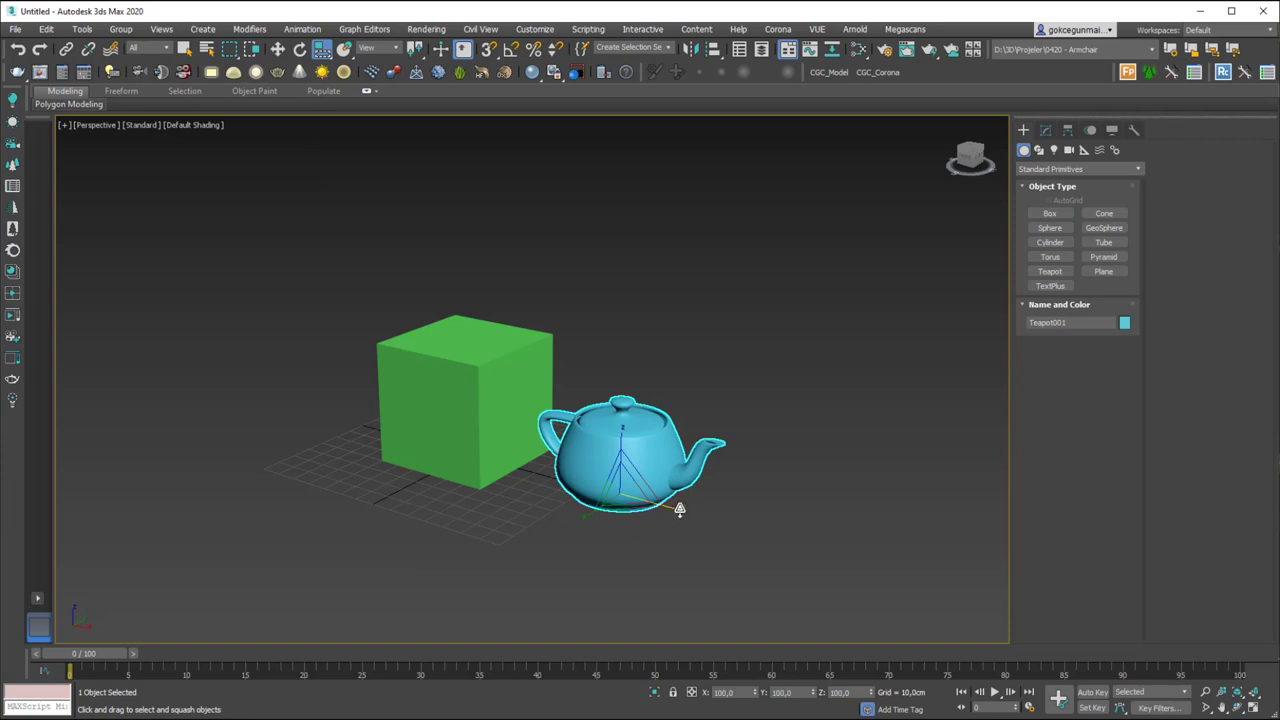
left_click_drag(683, 509, 724, 517)
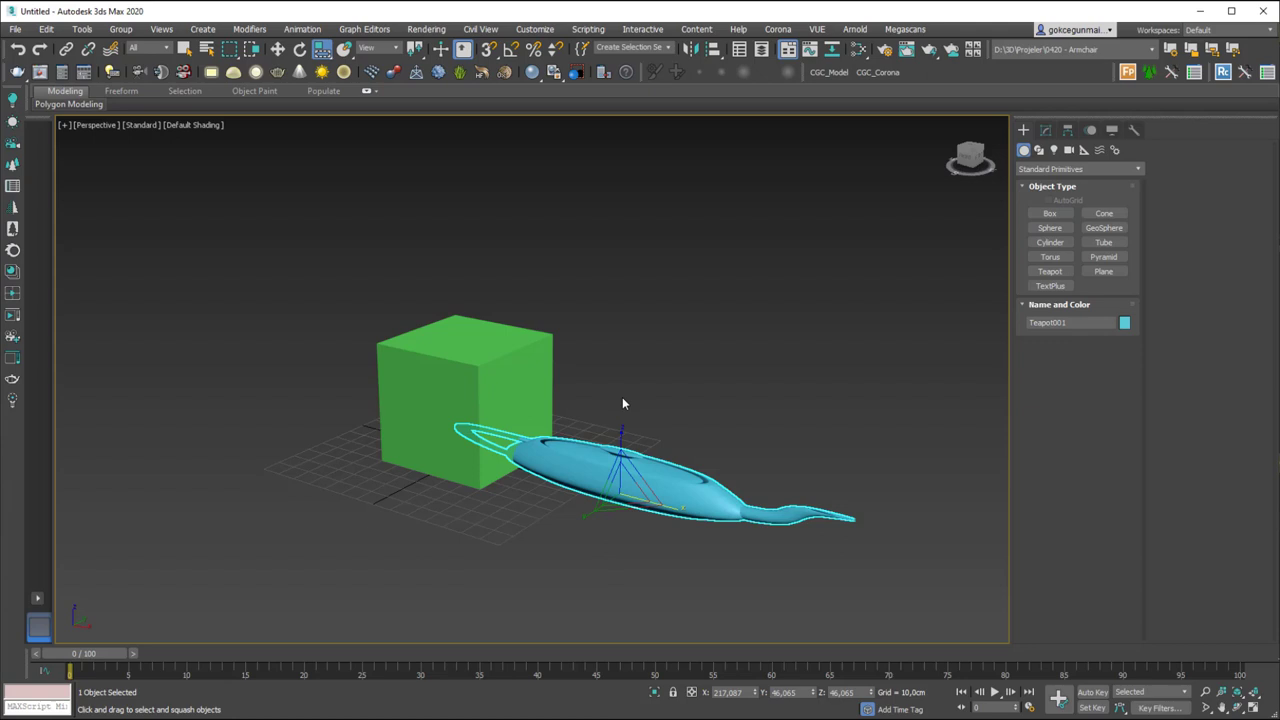
key("ctrl+z")
middle_click_drag(587, 357, 630, 527, "alt")
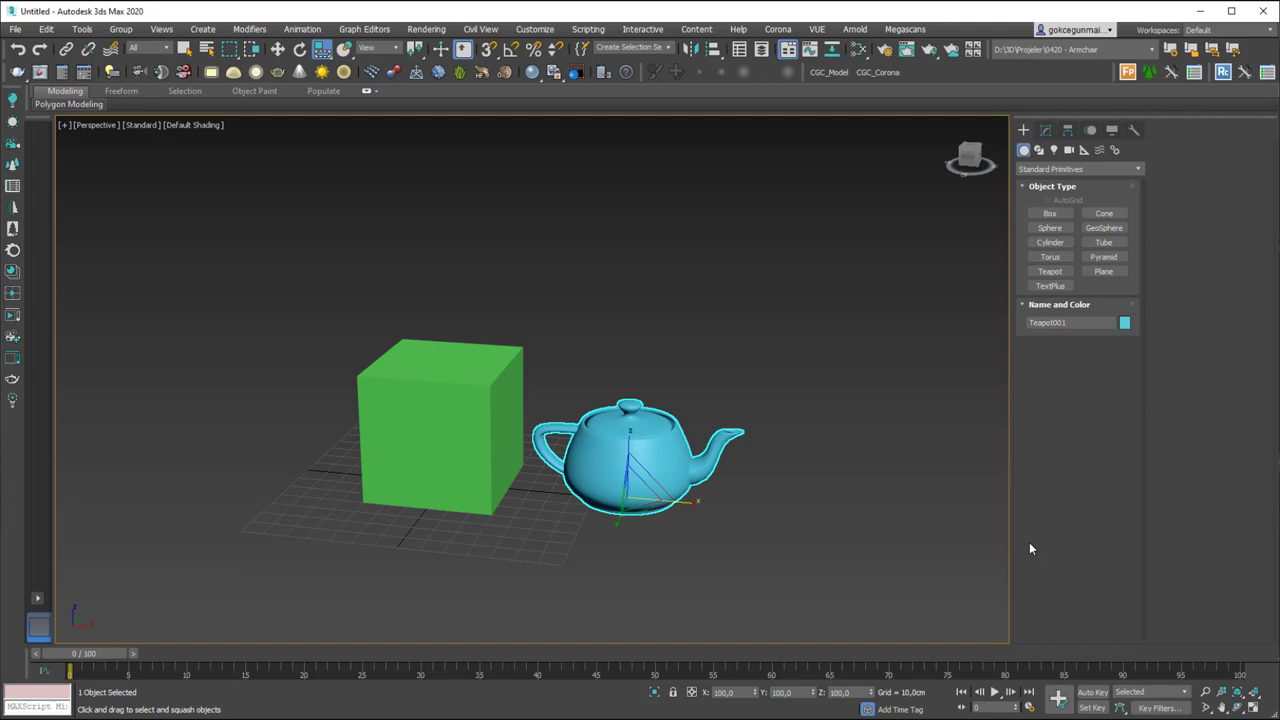
Turn on Auto Key and key the teapot squashed flat around frame 10, then stretched taller
left_click(1092, 692)
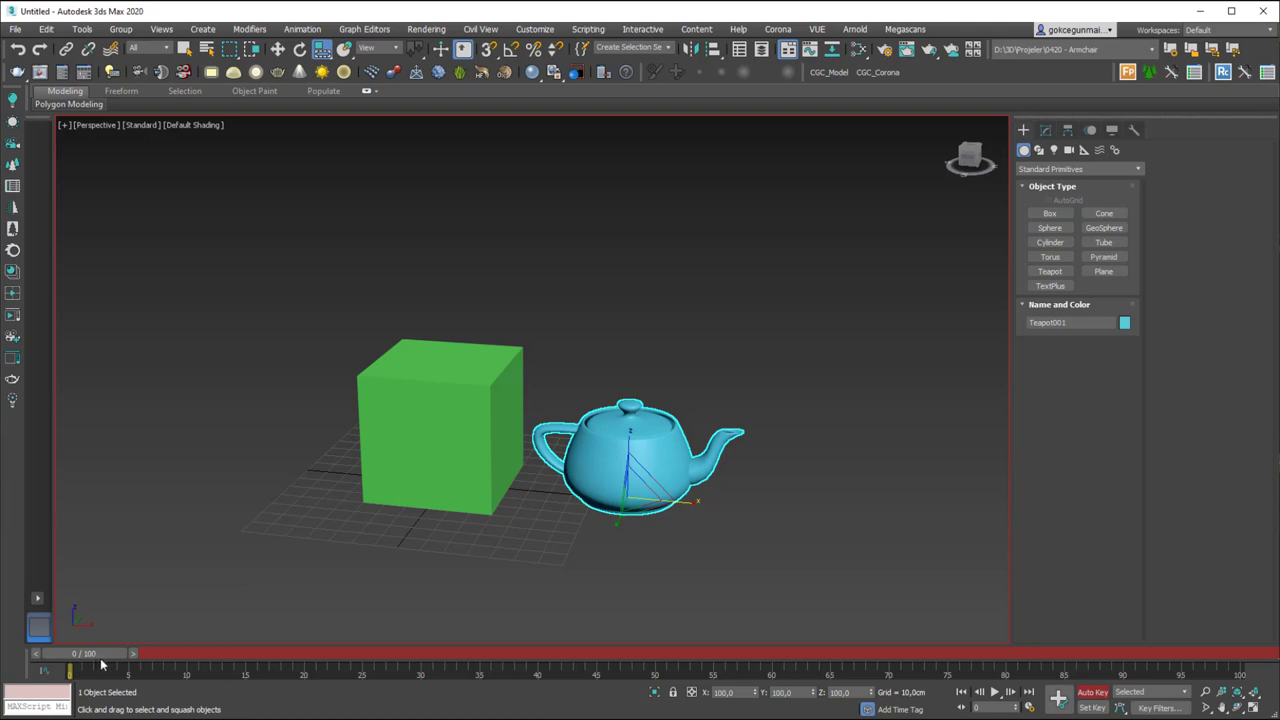
left_click(1094, 693)
left_click(1093, 692)
left_click_drag(104, 656, 206, 656)
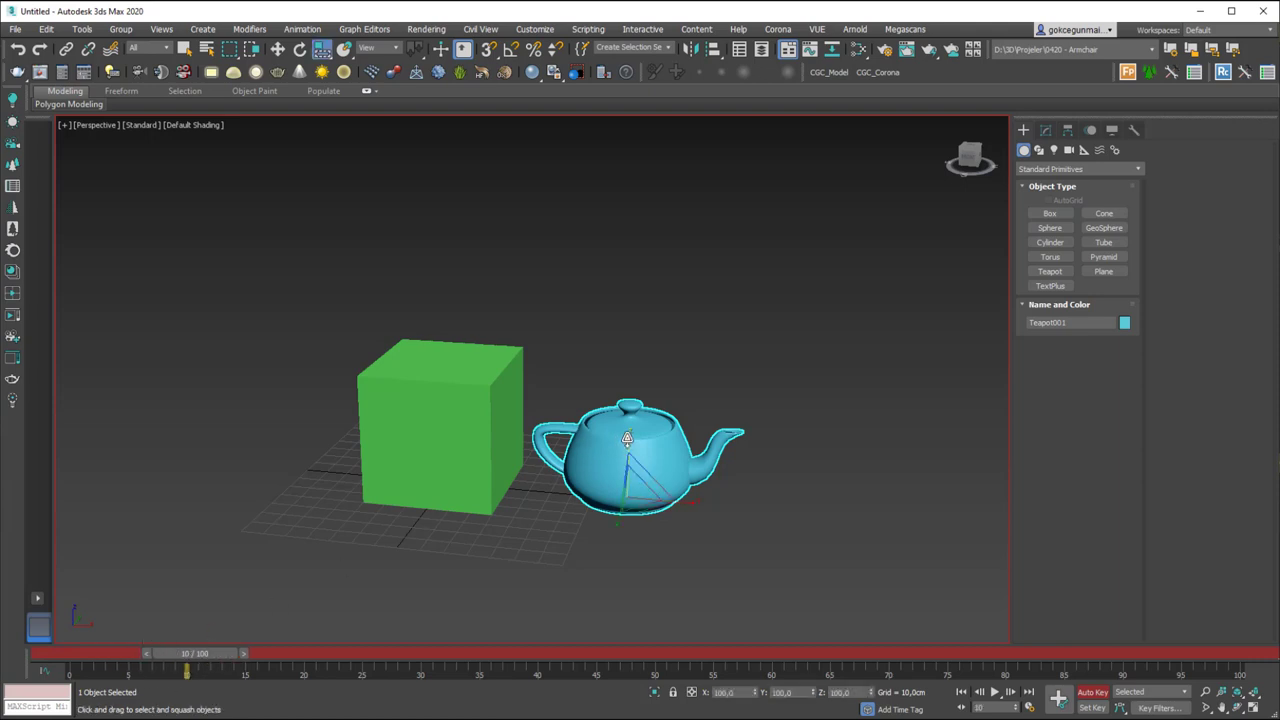
left_click_drag(627, 441, 627, 458)
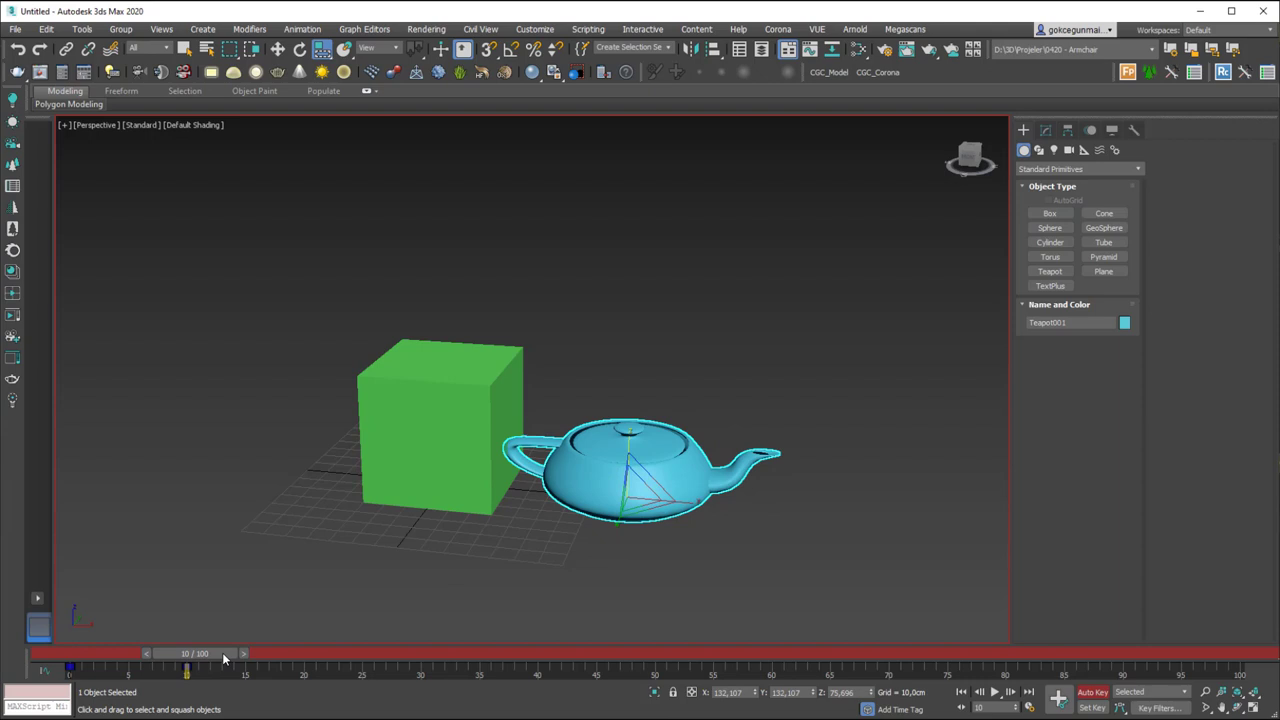
left_click_drag(222, 656, 252, 656)
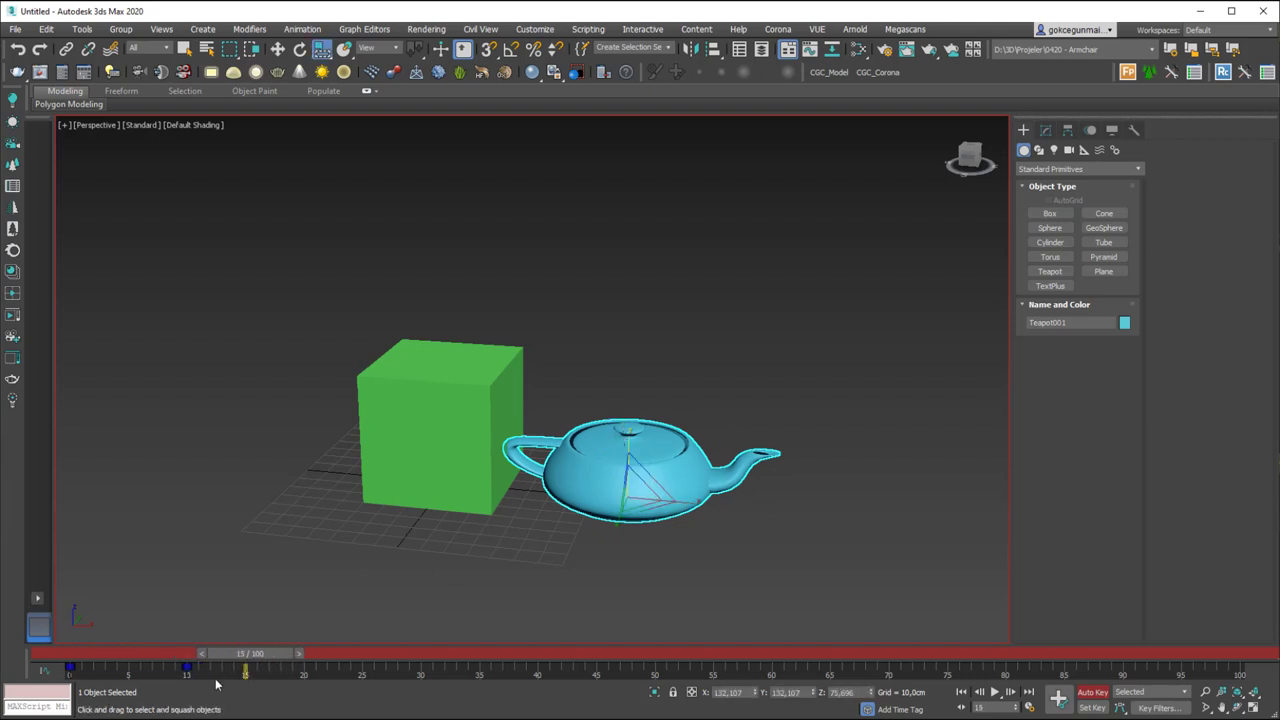
left_click_drag(627, 434, 627, 398)
Key a squash at frame 20 and a stretch at frame 25, then turn Auto Key off at frame 0
left_click_drag(277, 654, 333, 650)
left_click_drag(627, 434, 627, 458)
left_click_drag(342, 655, 400, 651)
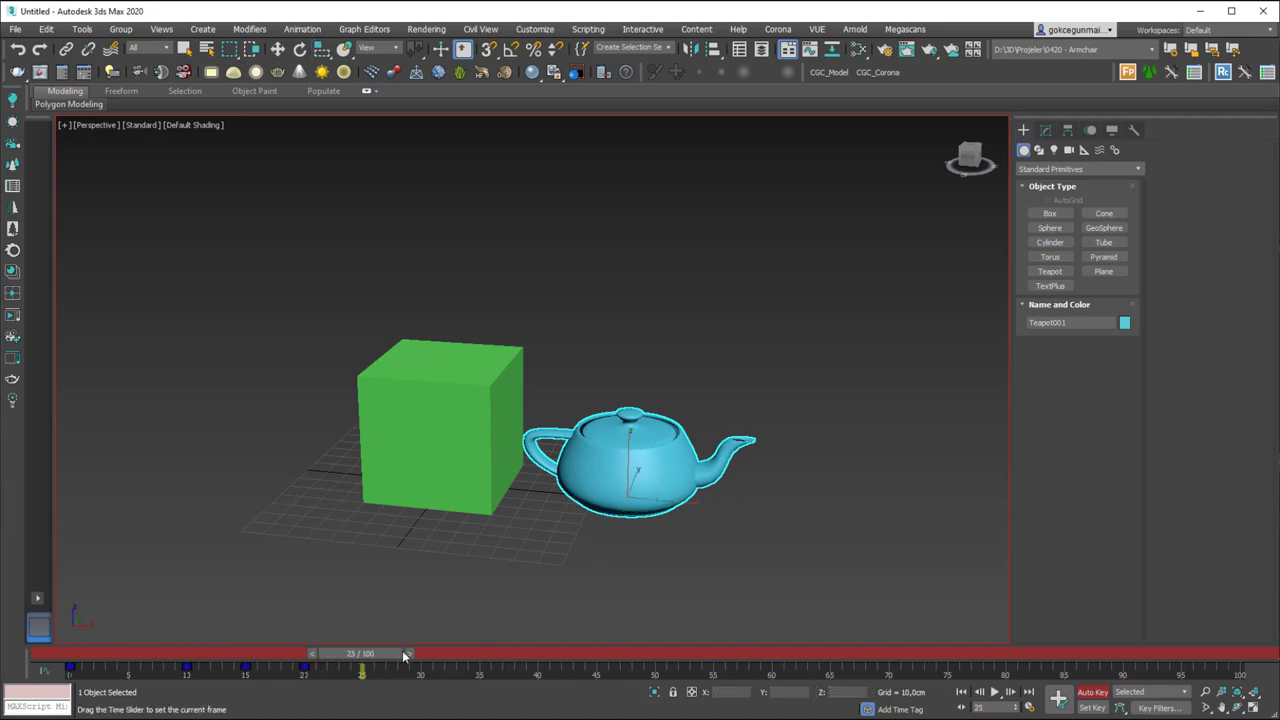
left_click_drag(631, 439, 630, 436)
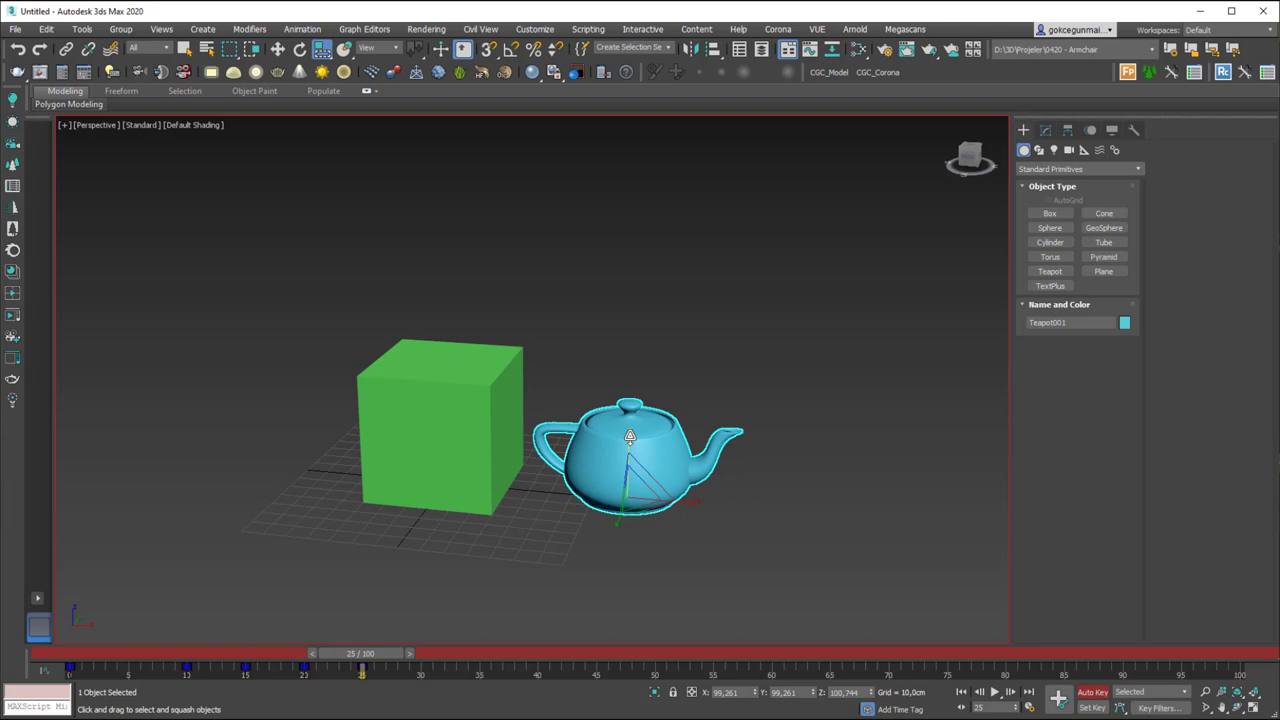
left_click(1092, 691)
left_click_drag(355, 660, 44, 705)
key("r")
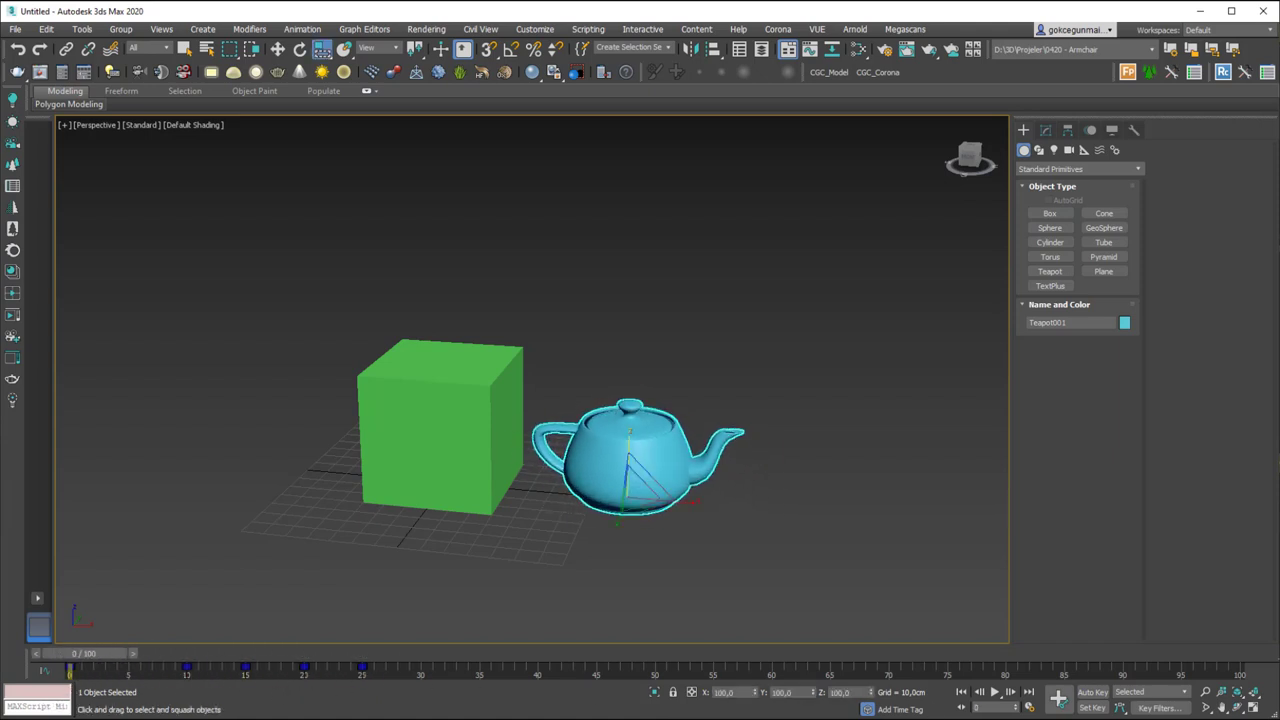
Preview the animation, then set the timeline End Time to 25 frames
left_click(995, 692)
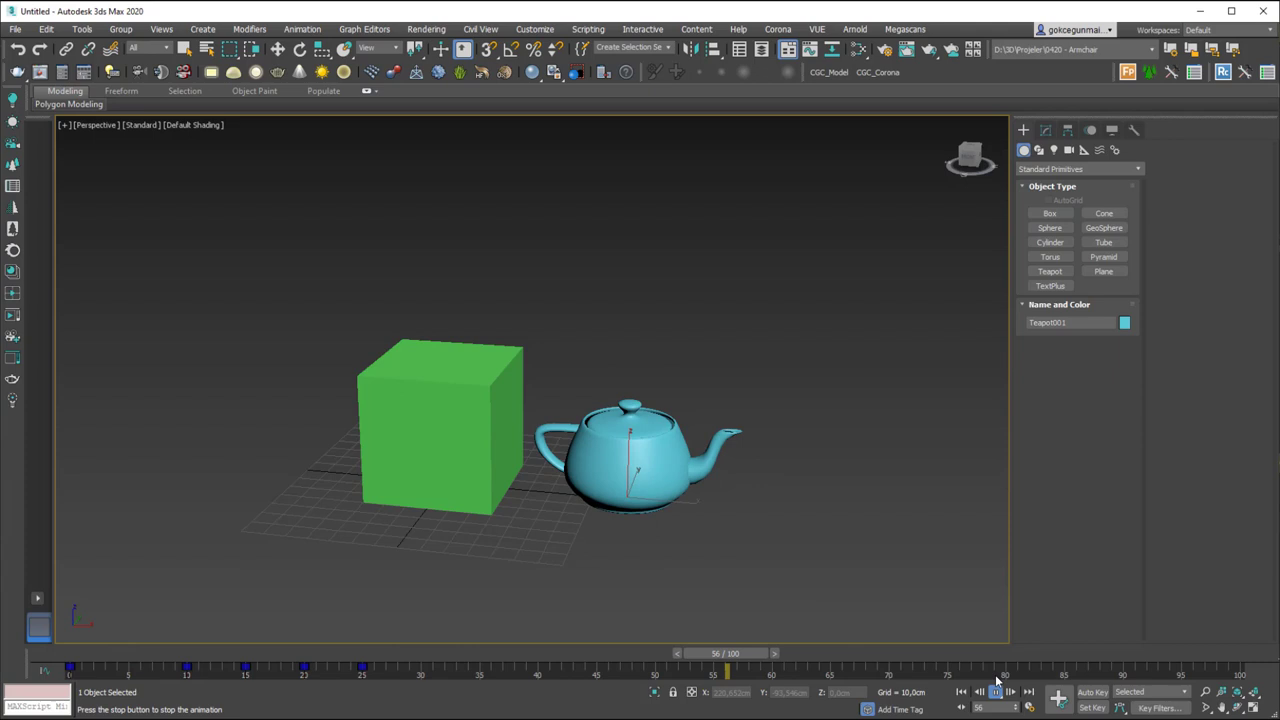
left_click(108, 645)
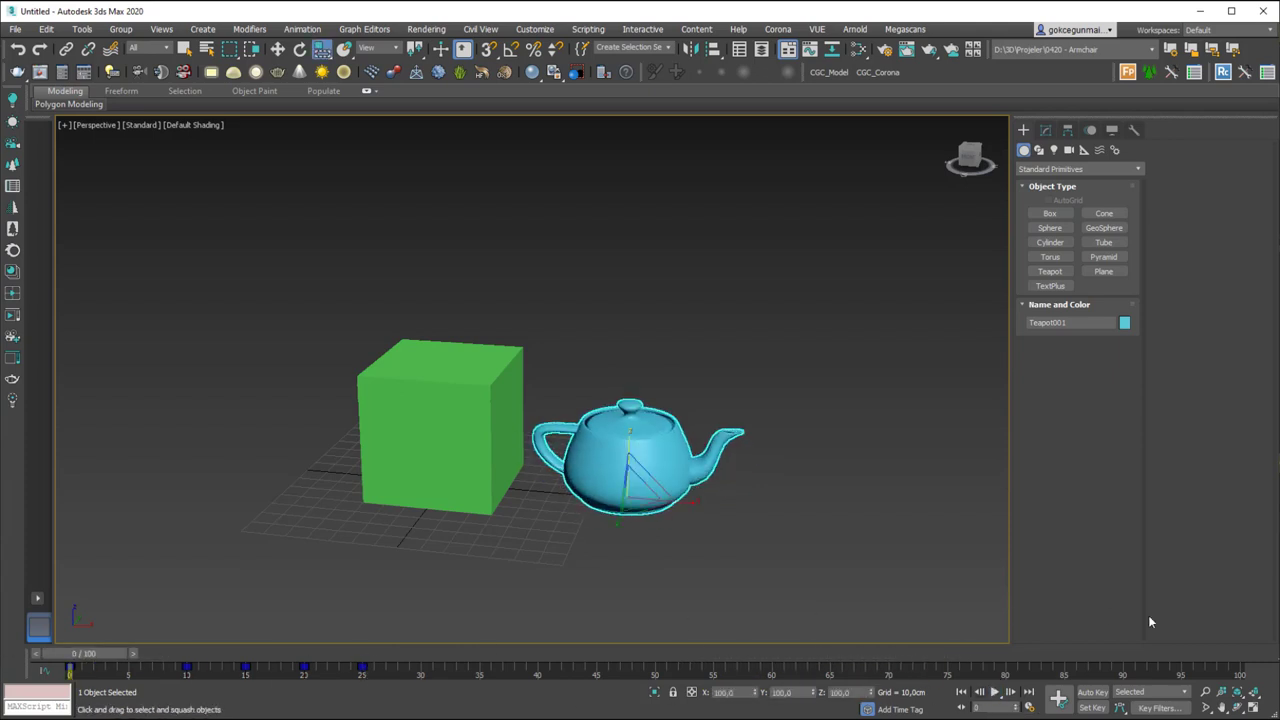
right_click(993, 694)
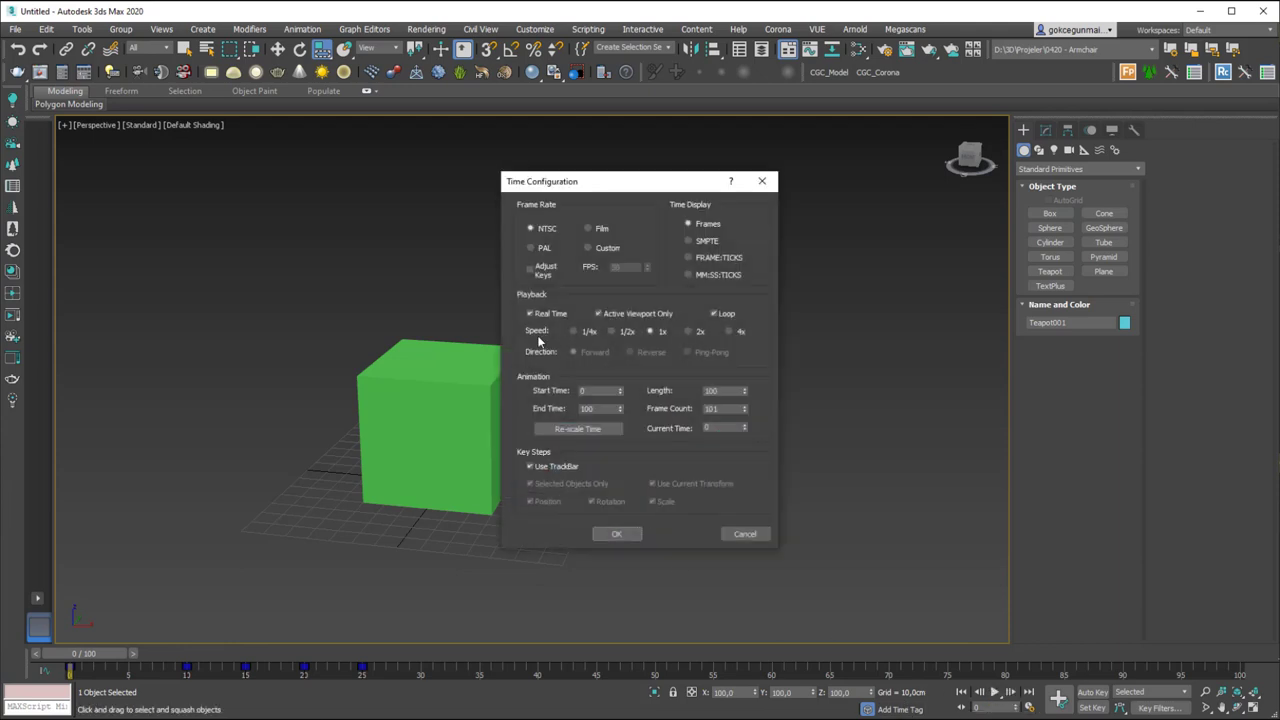
double_click(603, 409)
type("25")
left_click(617, 534)
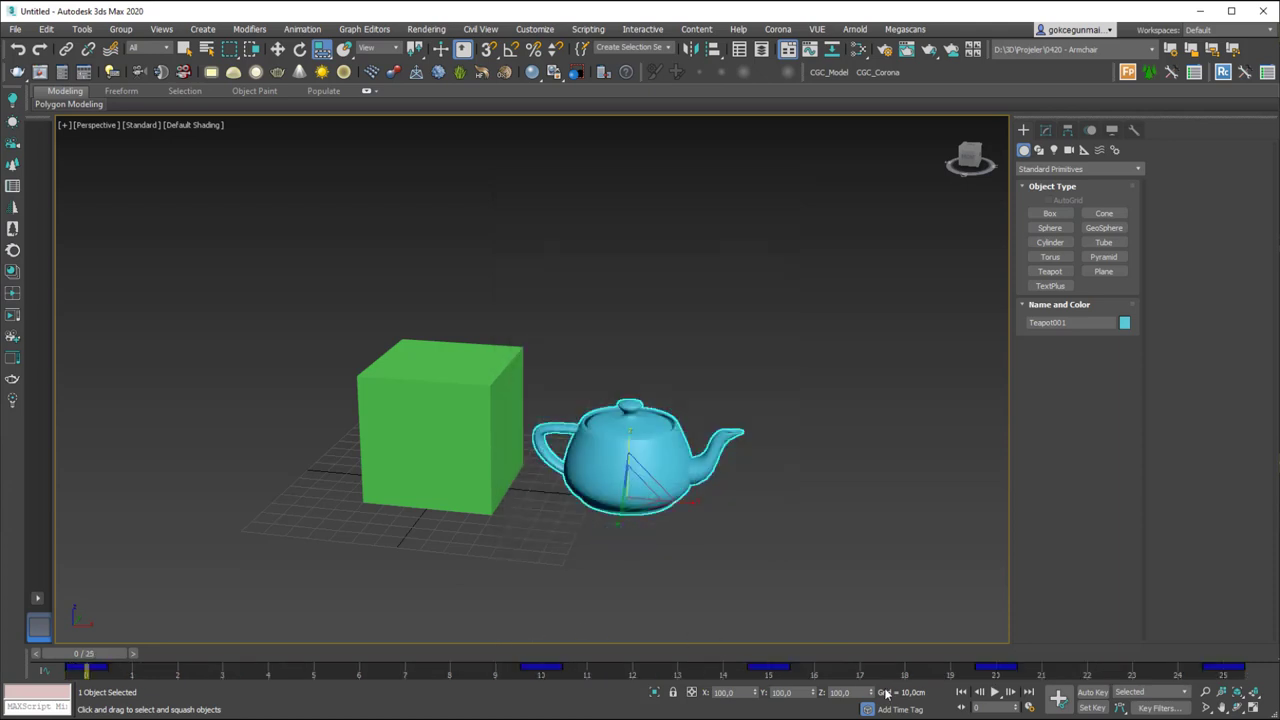
Play the 25-frame animation, then delete the teapot's existing scale keys
left_click(995, 692)
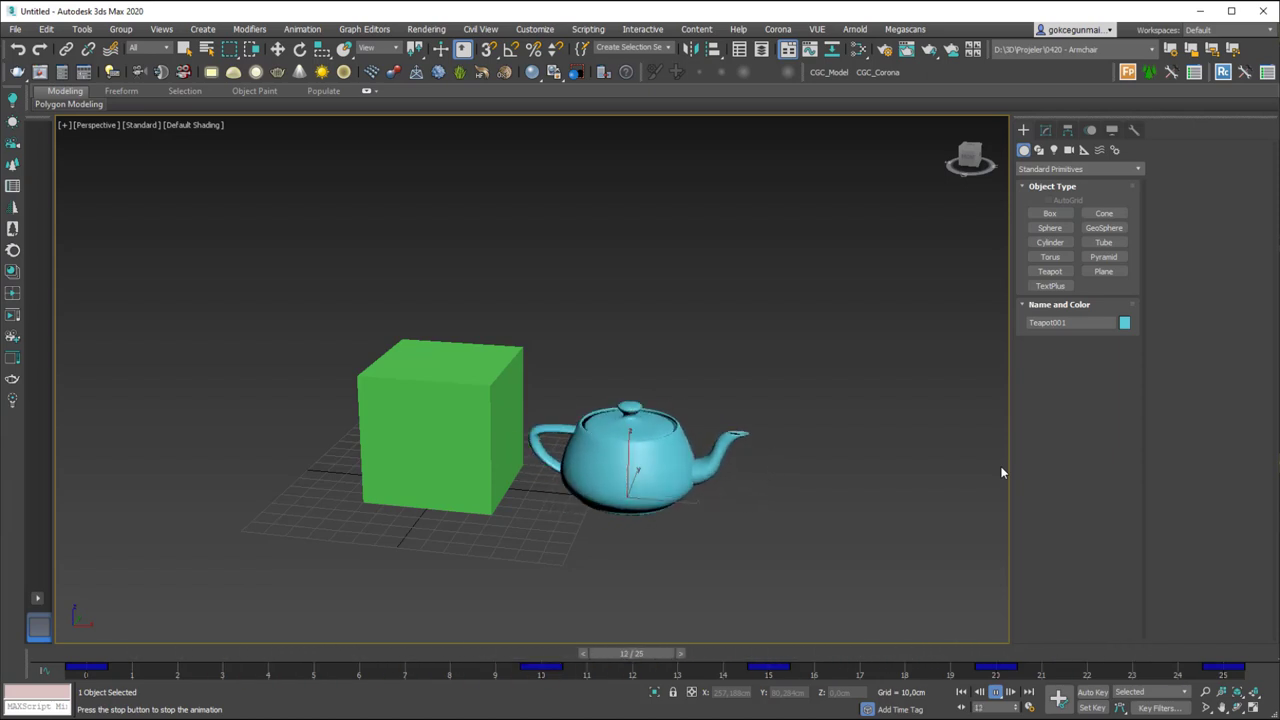
left_click(993, 692)
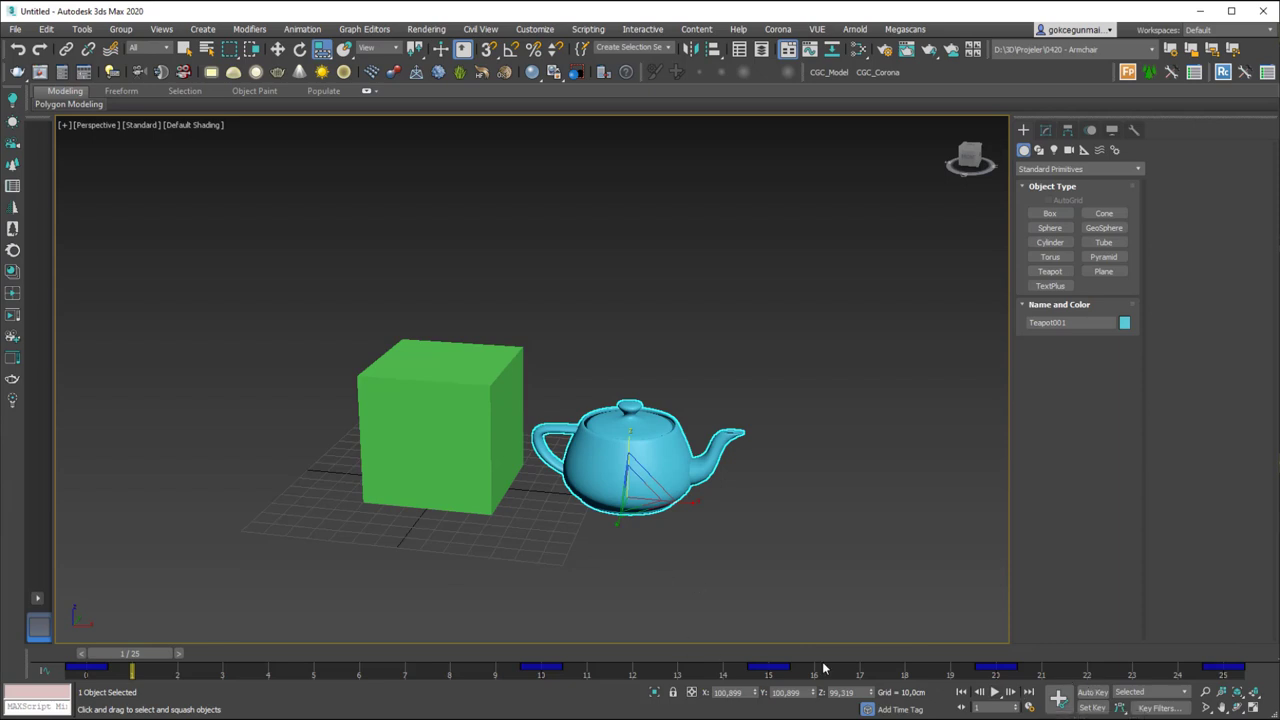
left_click_drag(1224, 675, 131, 668)
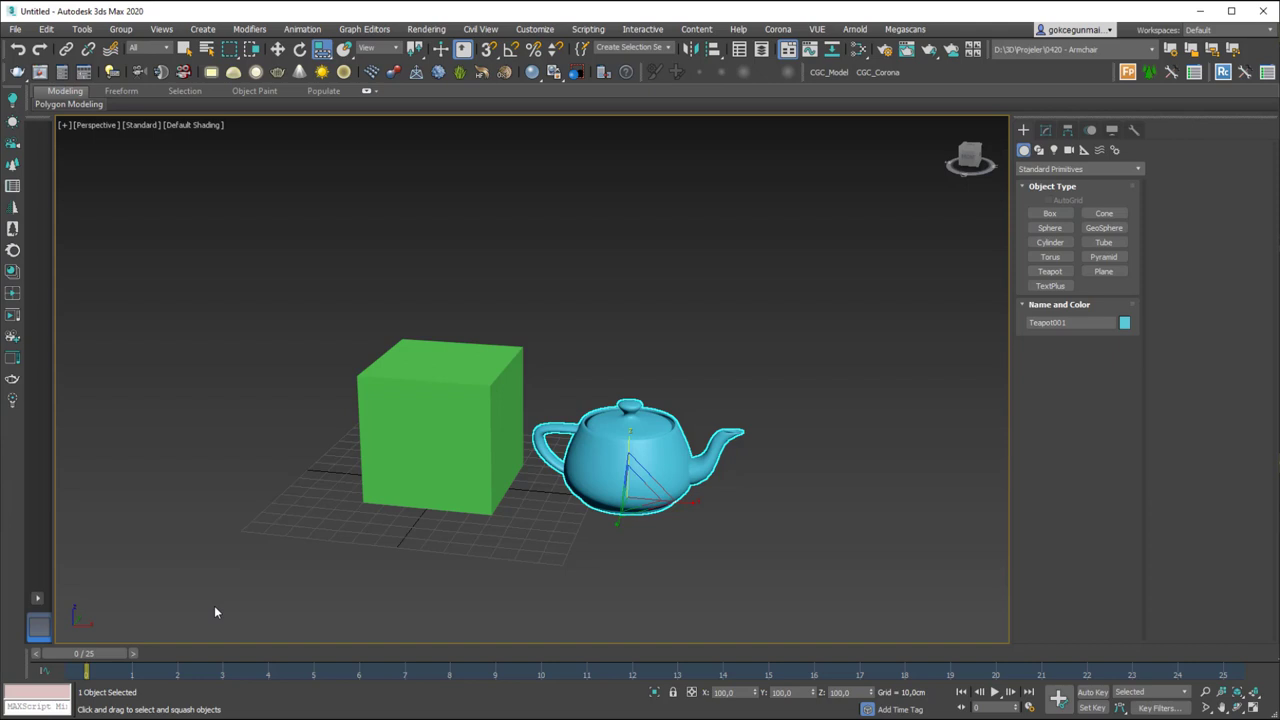
With Auto Key on, key the teapot squashed flat at frame 10 and stretched tall at frame 15
left_click(1092, 692)
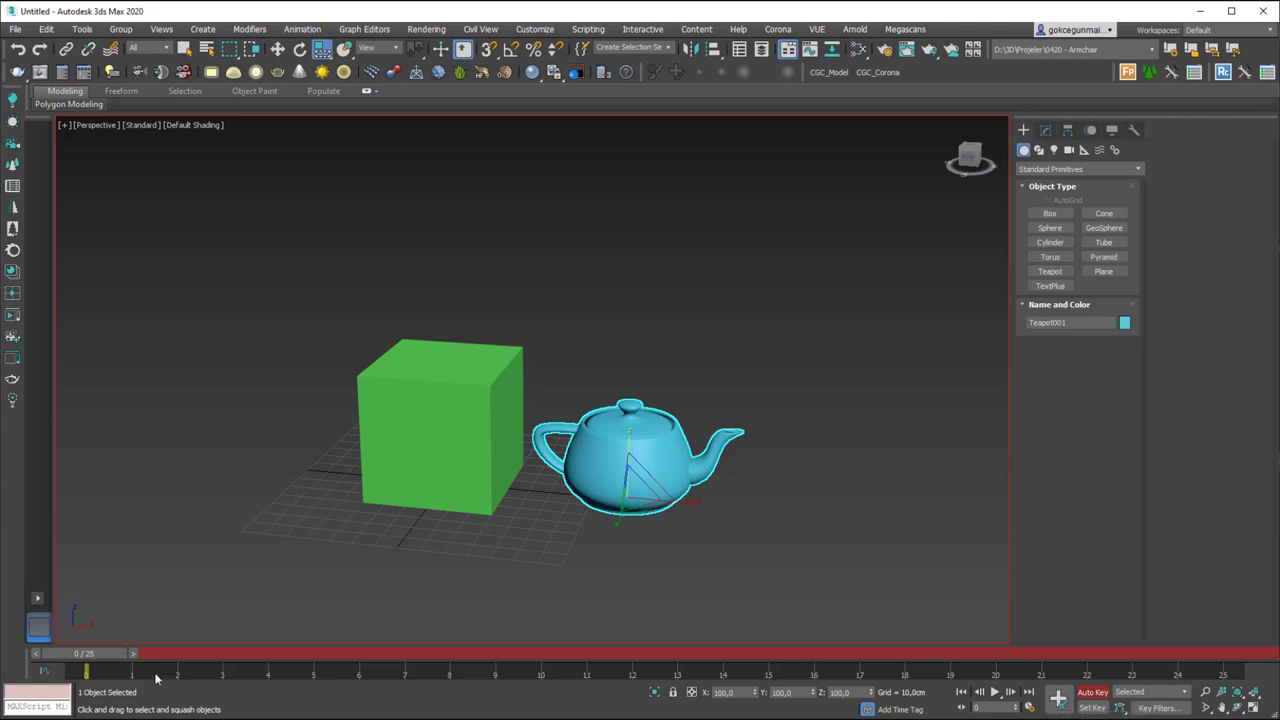
left_click_drag(108, 657, 547, 661)
key("r")
left_click_drag(630, 438, 617, 518)
left_click_drag(566, 662, 768, 660)
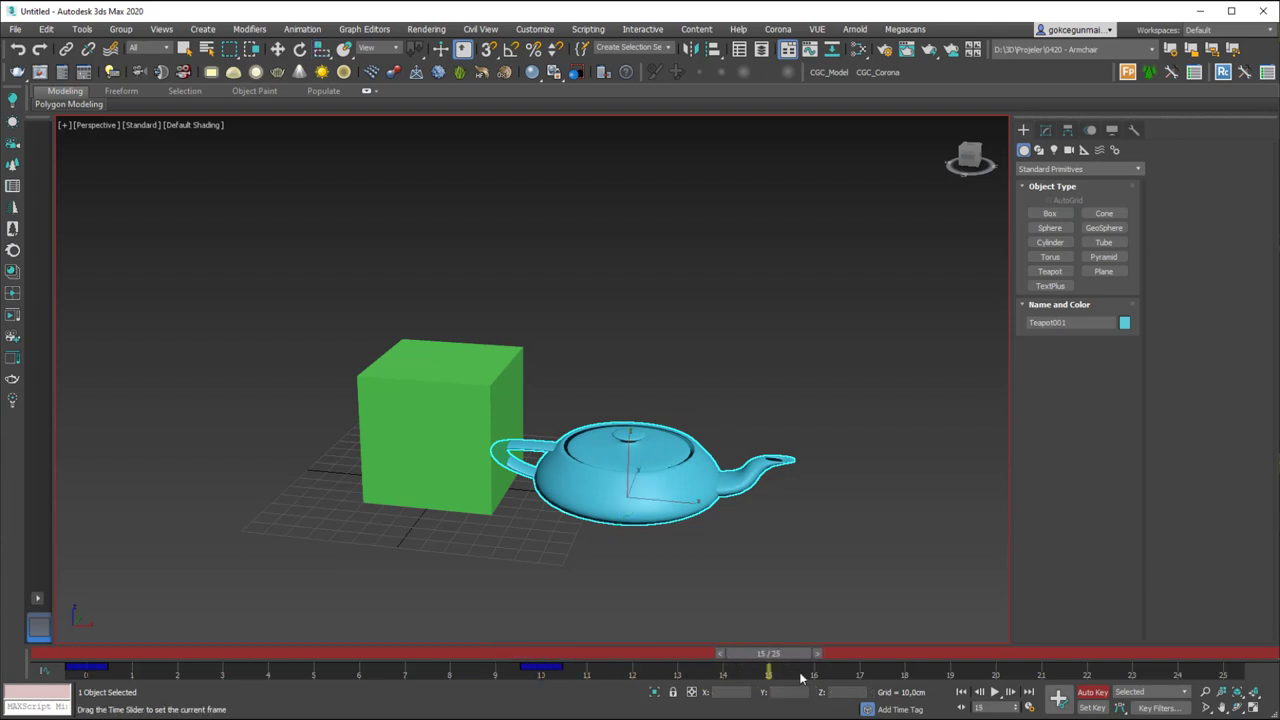
left_click_drag(660, 460, 660, 375)
Key a flat squash at frame 20 and a stretch at frame 25, then copy the frame 0 key to the end
left_click_drag(784, 664, 997, 668)
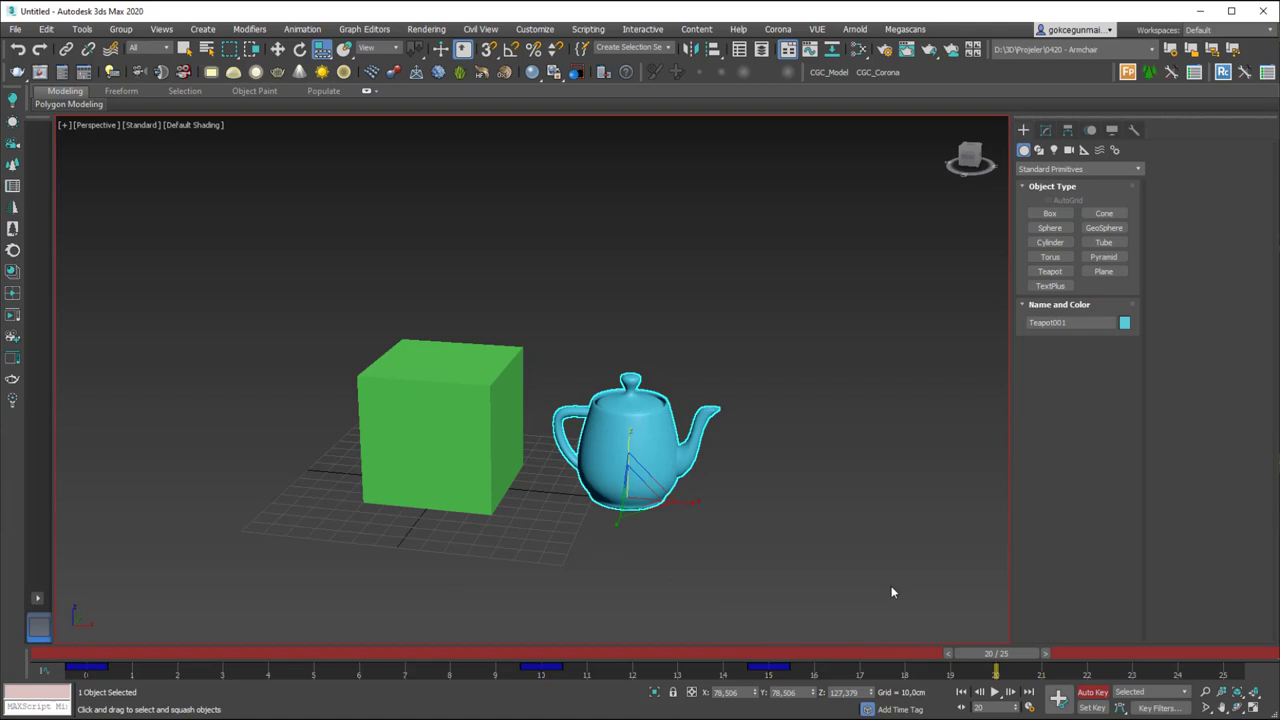
left_click_drag(634, 440, 634, 505)
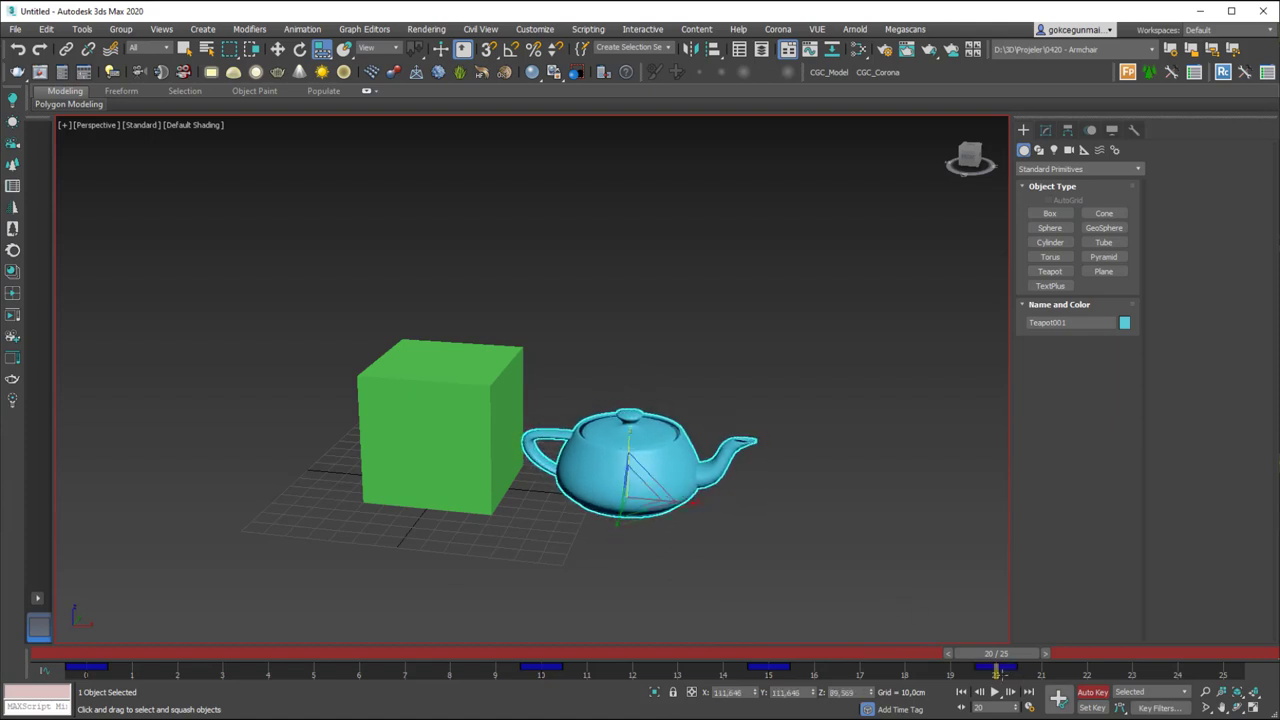
left_click_drag(1056, 654, 1265, 654)
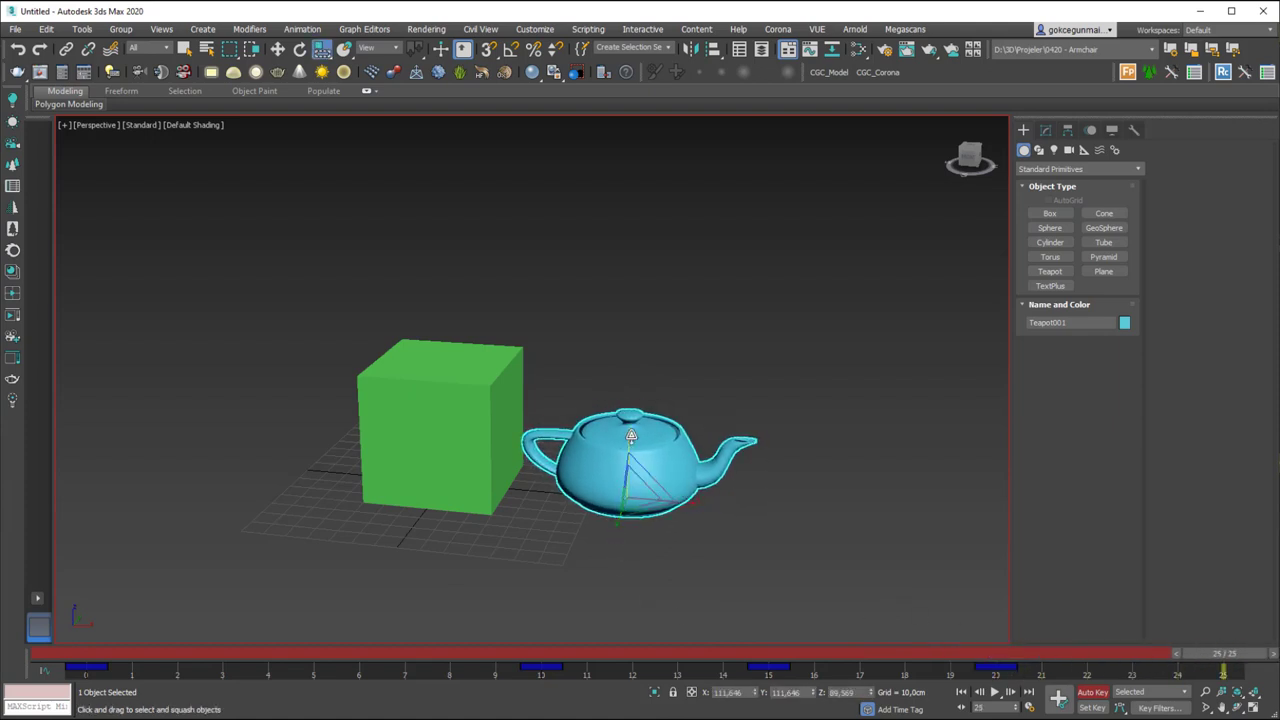
mouse_move(628, 437)
left_mouse_down()
mouse_move(628, 420)
mouse_move(627, 446)
left_mouse_up()
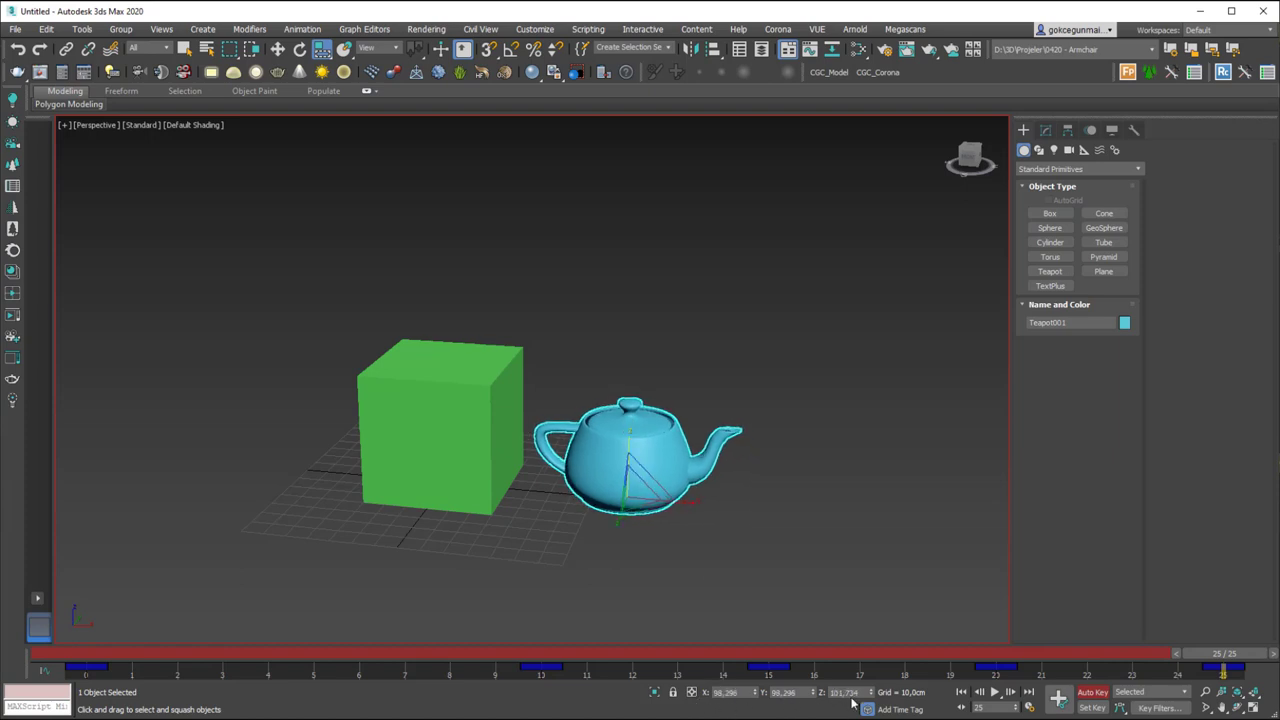
left_click_drag(630, 437, 620, 389)
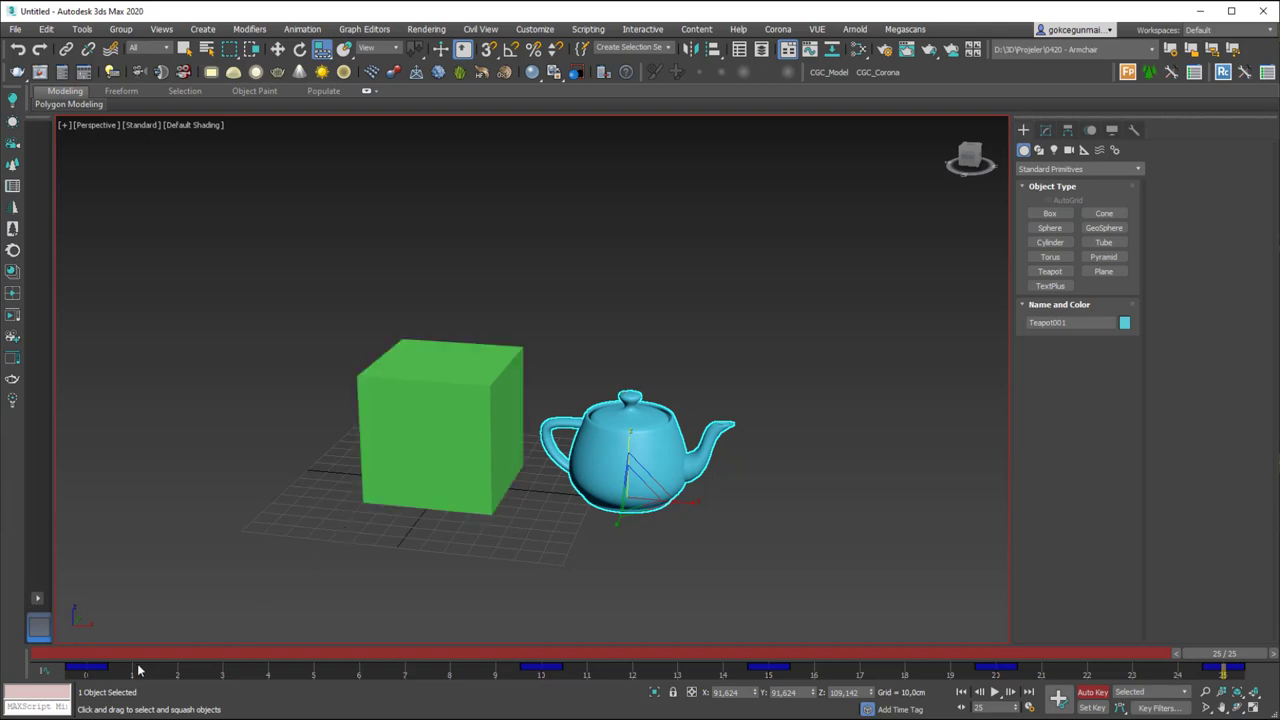
left_click_drag(85, 675, 1221, 663, "shift")
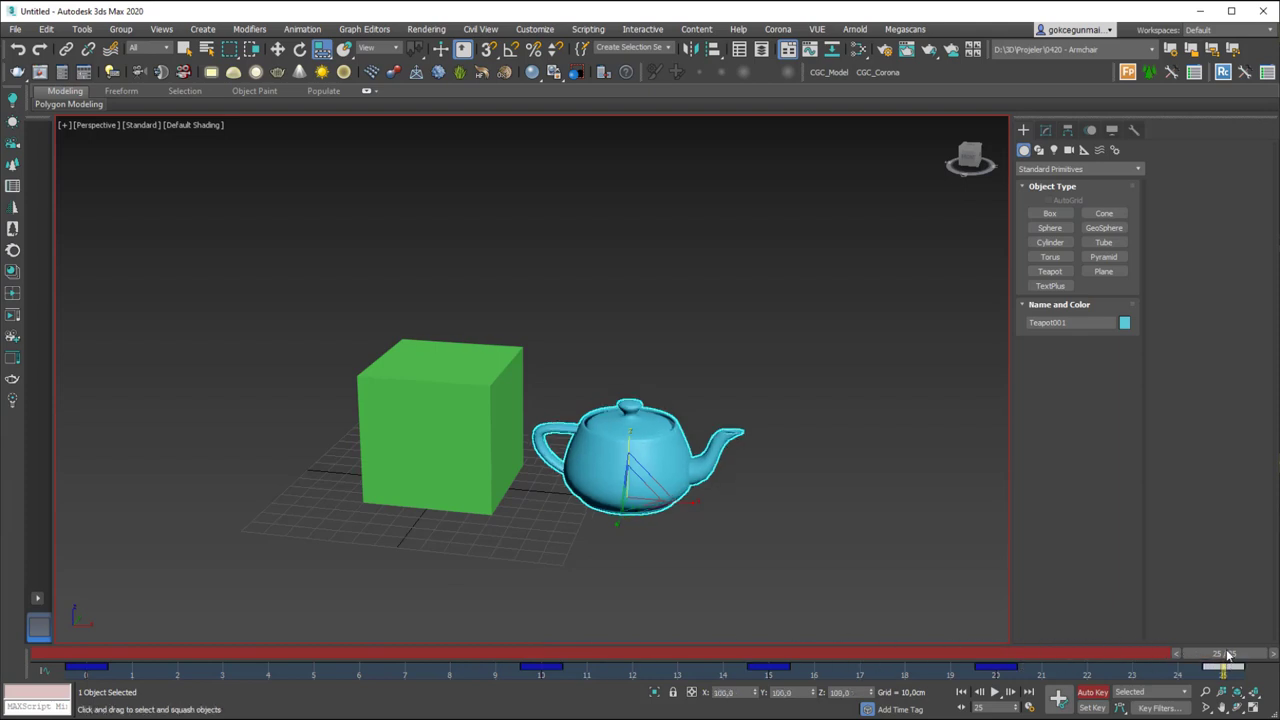
Play the teapot's looping squash-and-stretch animation from frame 0
left_click(994, 692)
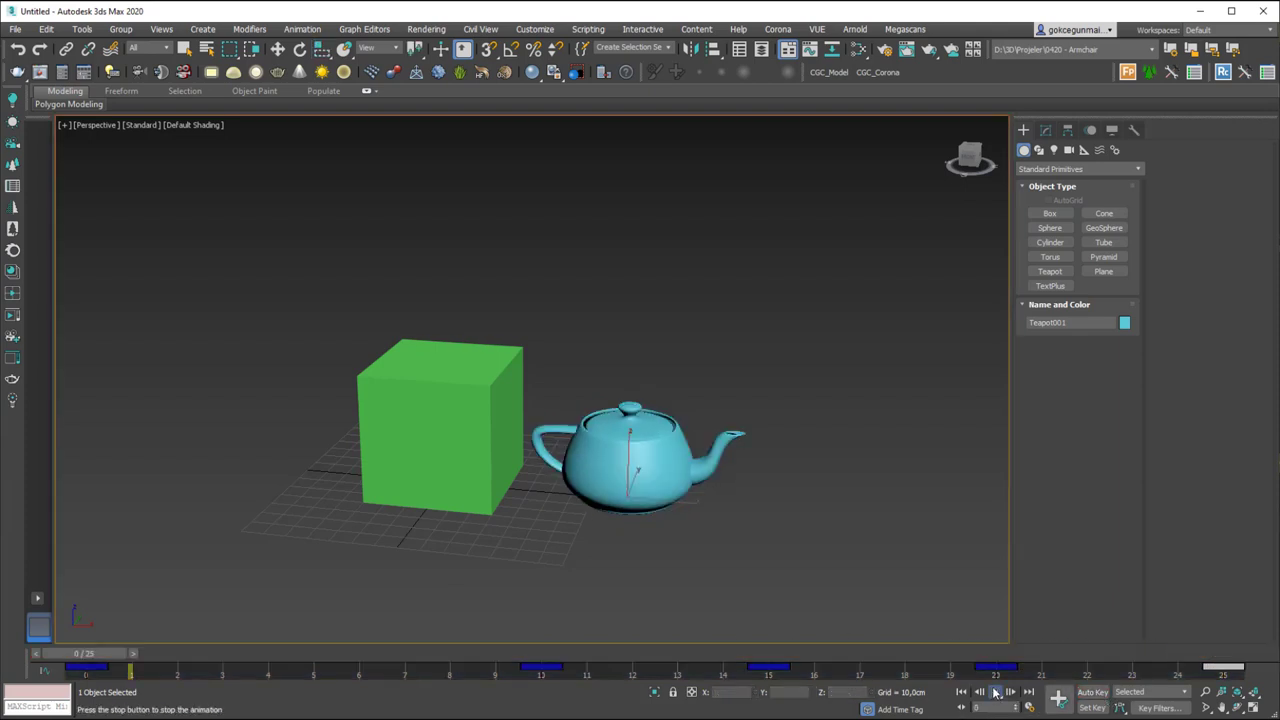